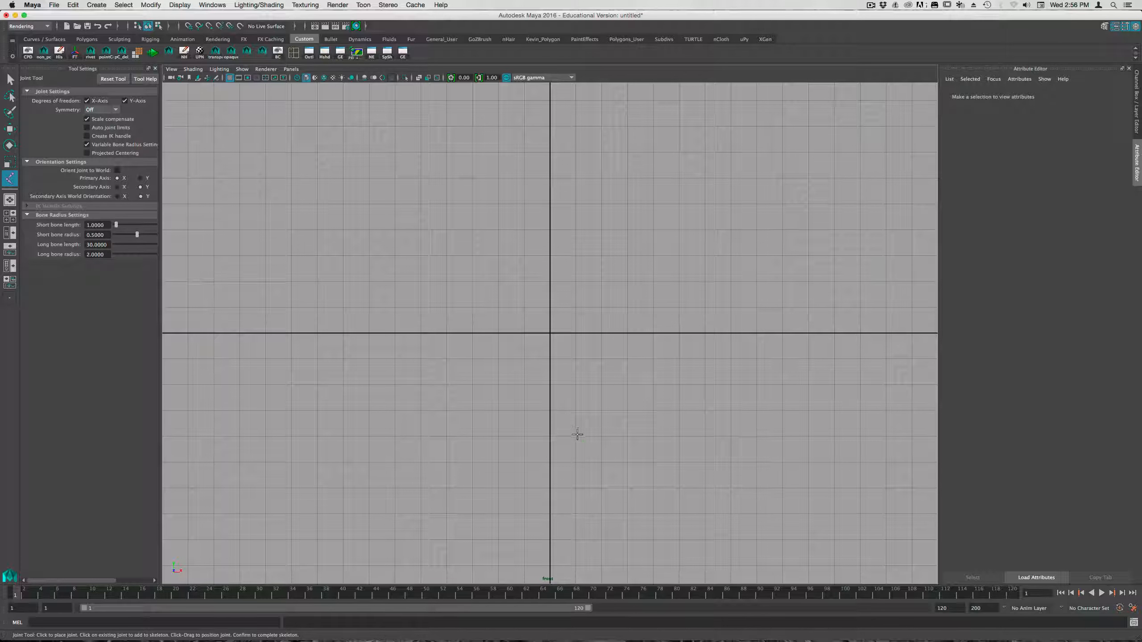
Step: Draw a three-joint chain upward in the front view, with the middle joint bent toward the negative X side
left_click(514, 316)
left_click(581, 207)
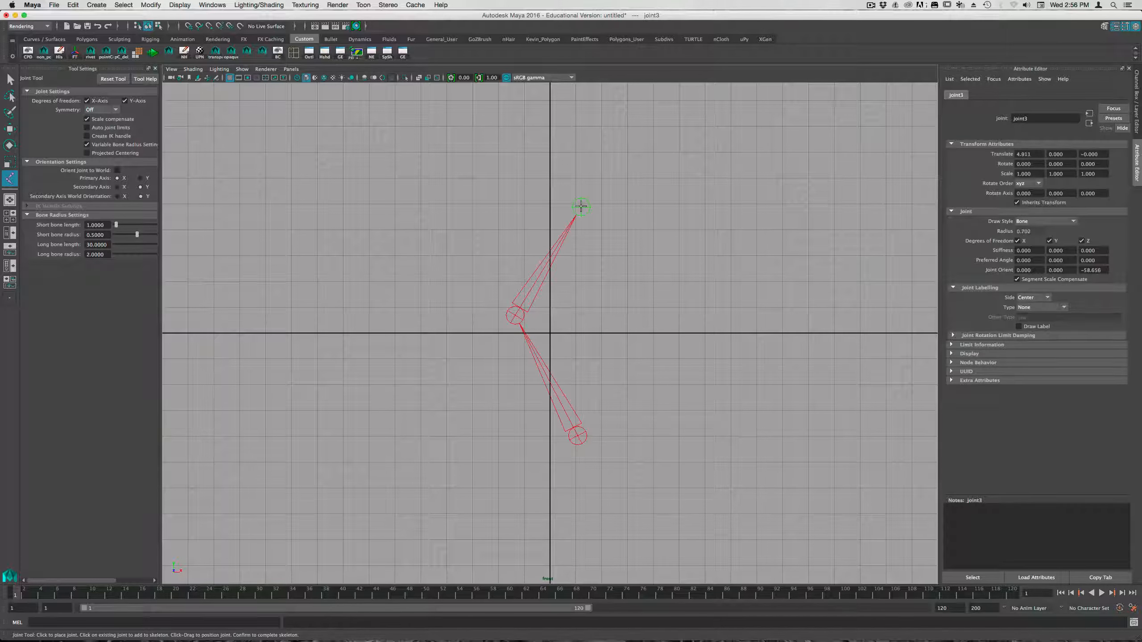
key("q")
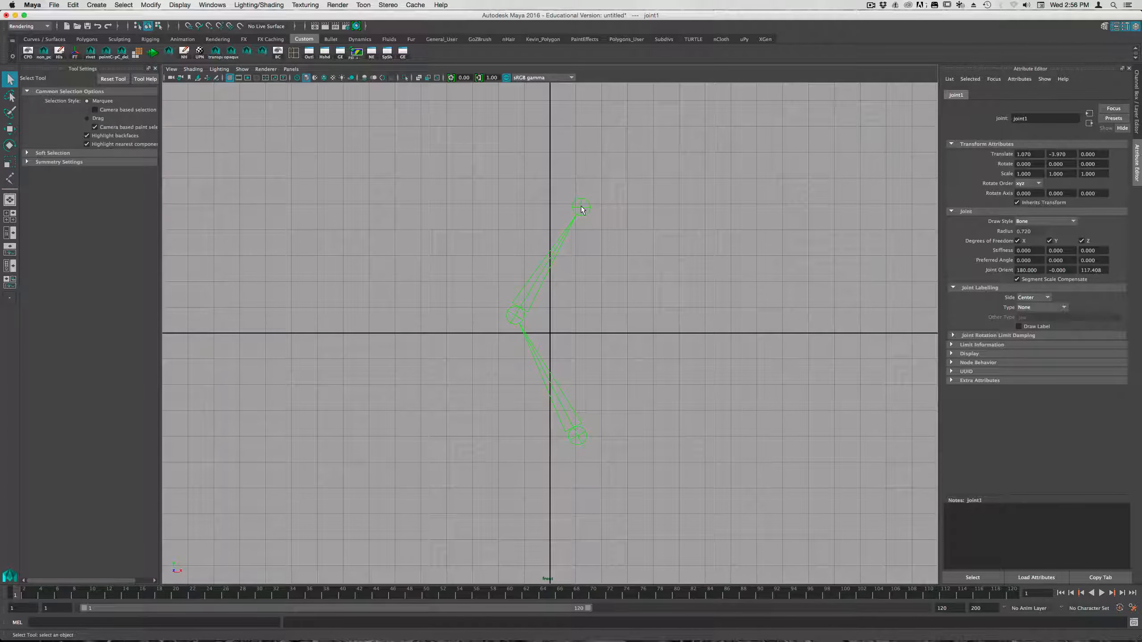
Step: Rotate the root joint about 187 degrees around Z so the chain hangs downward
left_click(615, 414)
left_click(578, 436)
key("e")
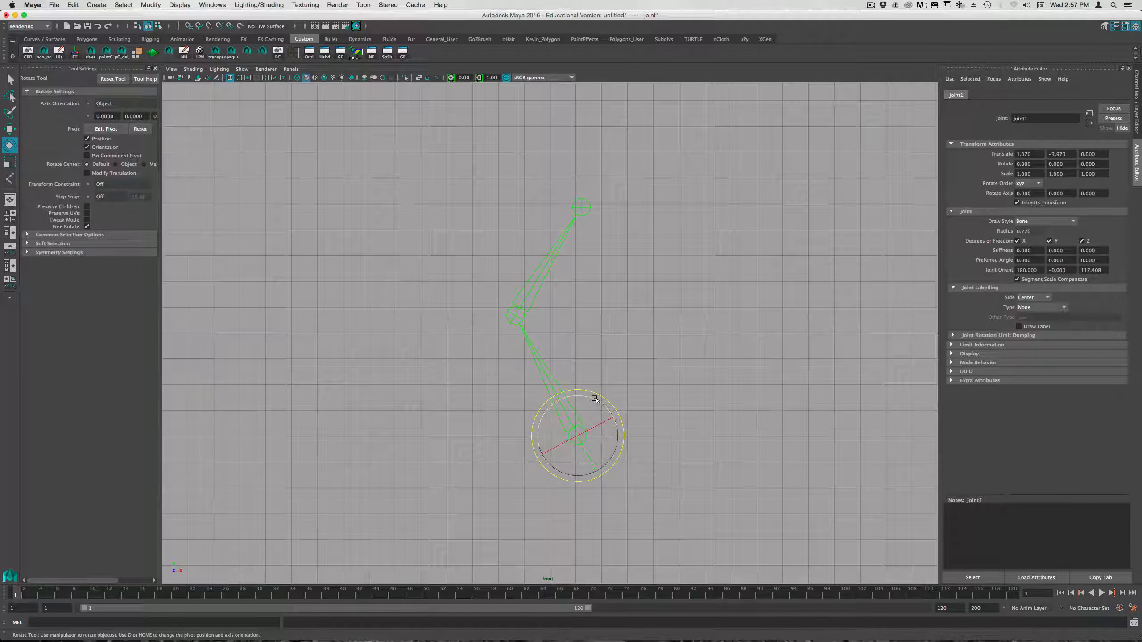
left_click_drag(595, 399, 504, 544)
middle_click_drag(504, 536, 505, 340, "alt")
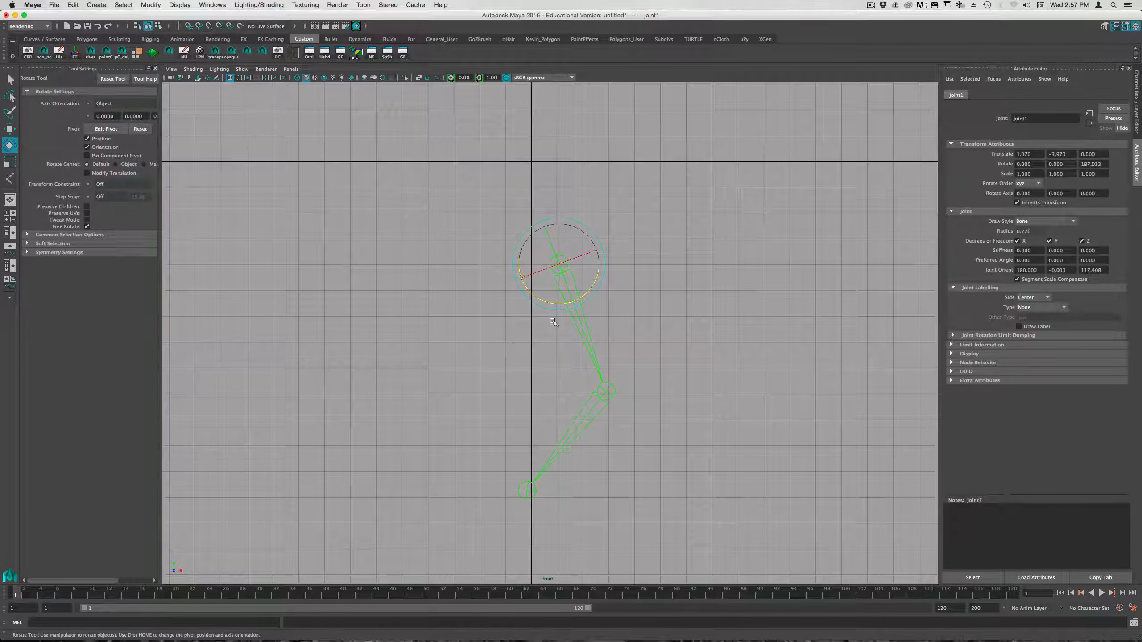
Step: Inspect the middle and end joints, and rotate the root joint to about 191 degrees in Z
left_click(587, 395)
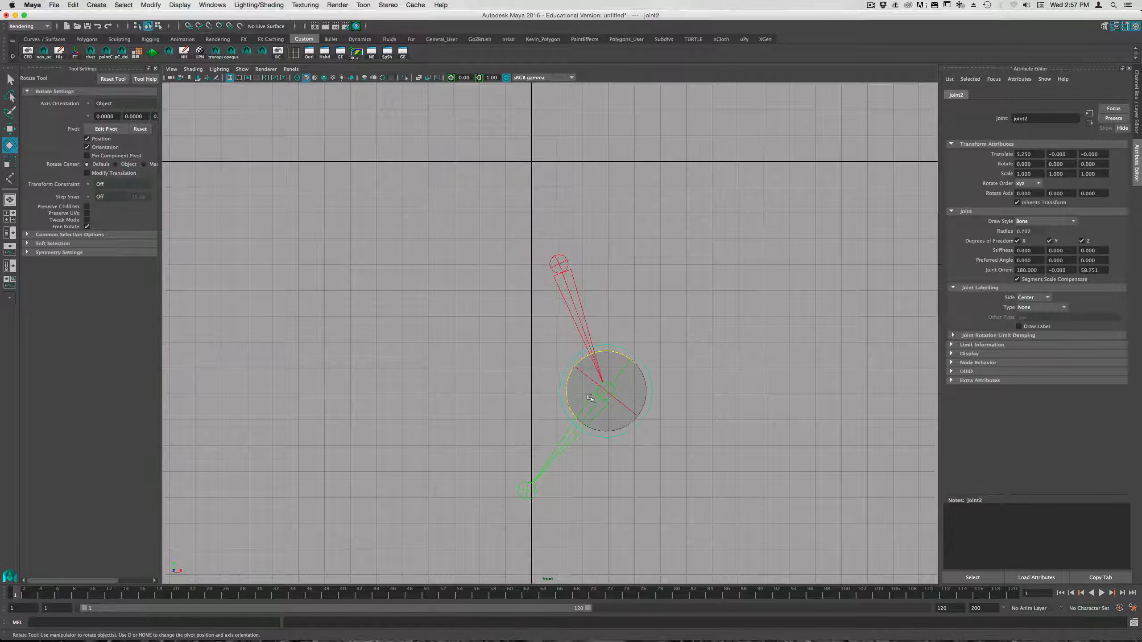
left_click(513, 490)
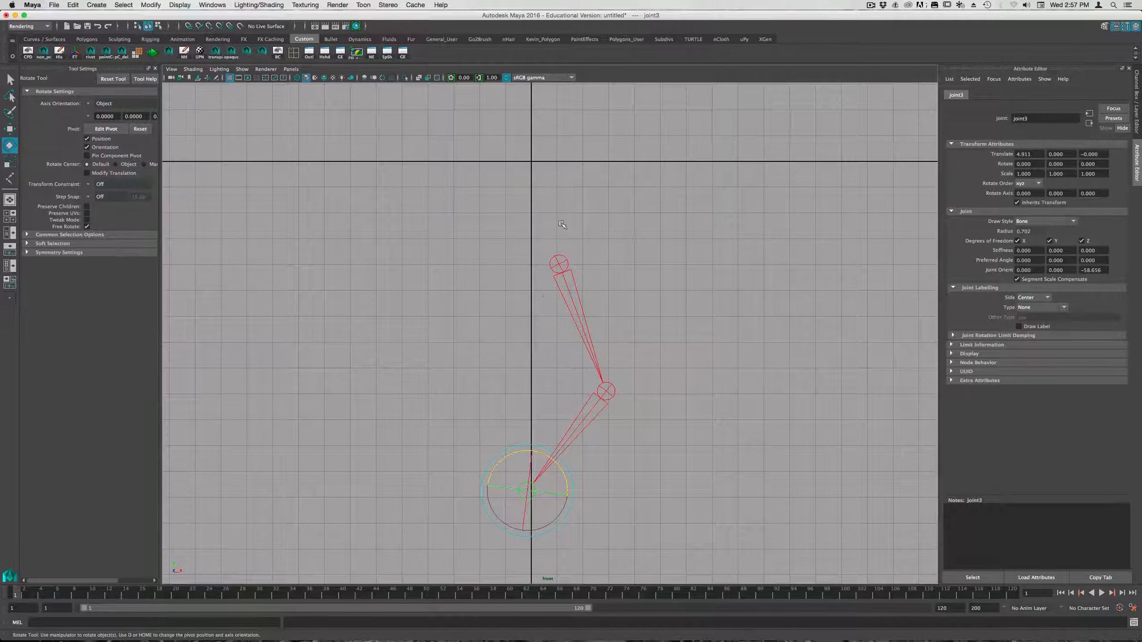
left_click(561, 265)
mouse_move(594, 285)
left_mouse_down()
mouse_move(571, 308)
mouse_move(605, 278)
mouse_move(569, 302)
mouse_move(545, 252)
mouse_move(601, 295)
left_mouse_up()
Step: Try rotating the middle joint about 7 degrees around Z, undo the rotation and clear the selection
left_click(597, 394)
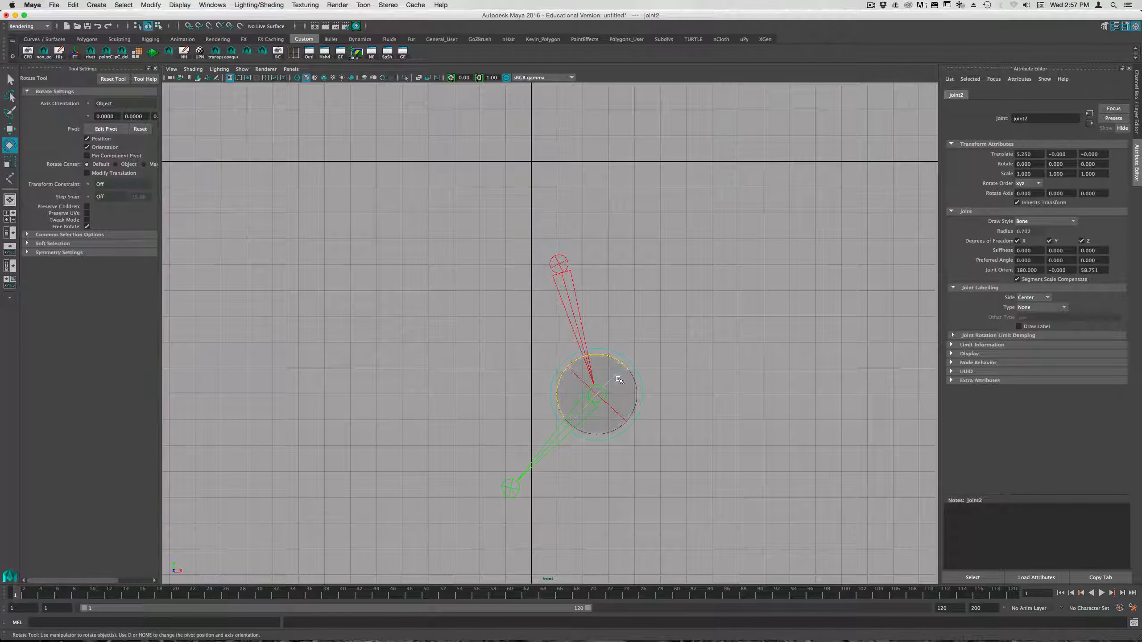
mouse_move(615, 363)
left_mouse_down()
mouse_move(638, 382)
mouse_move(608, 357)
left_mouse_up()
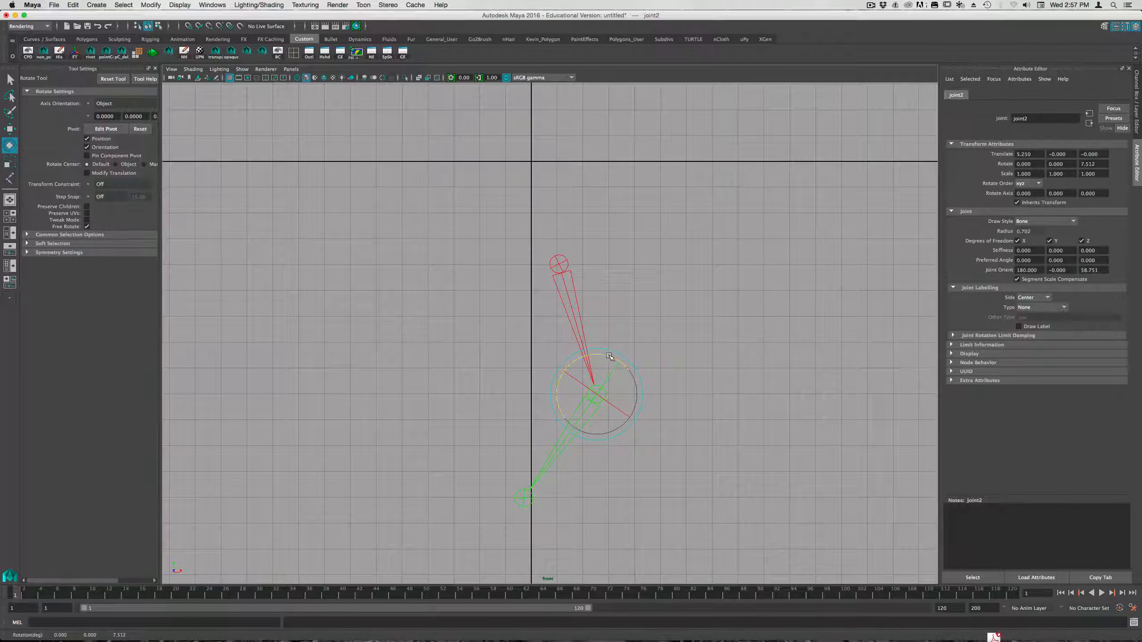
key("ctrl+z")
left_click(609, 286)
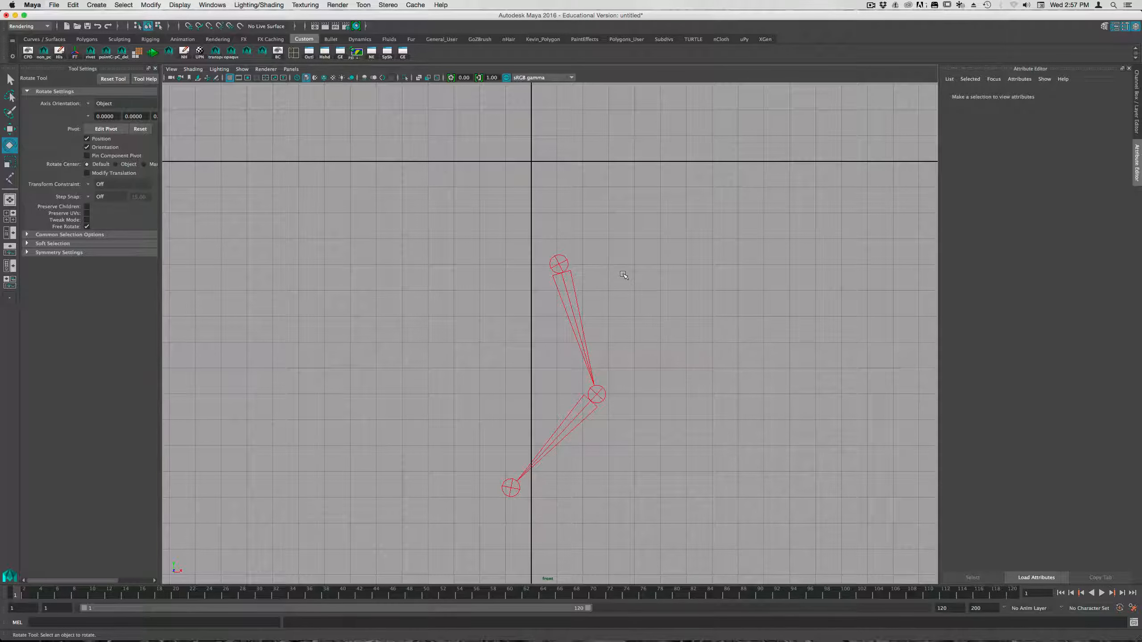
Step: Create an IK handle with the Single-Chain Solver from the root joint to the end joint
key("space")
left_click(576, 308)
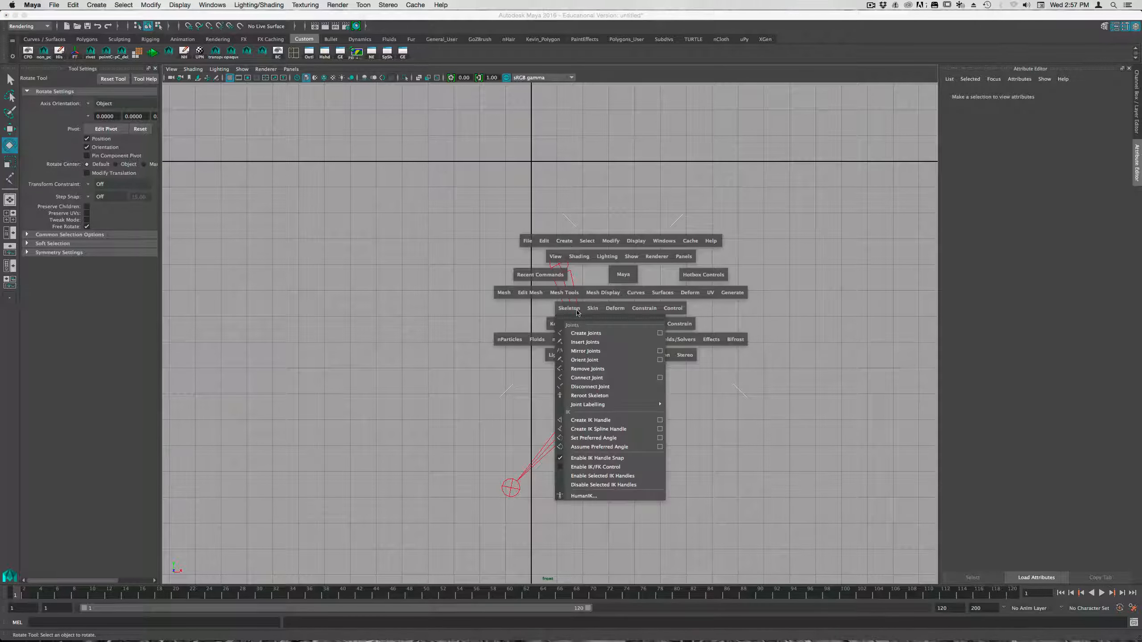
mouse_move(625, 405)
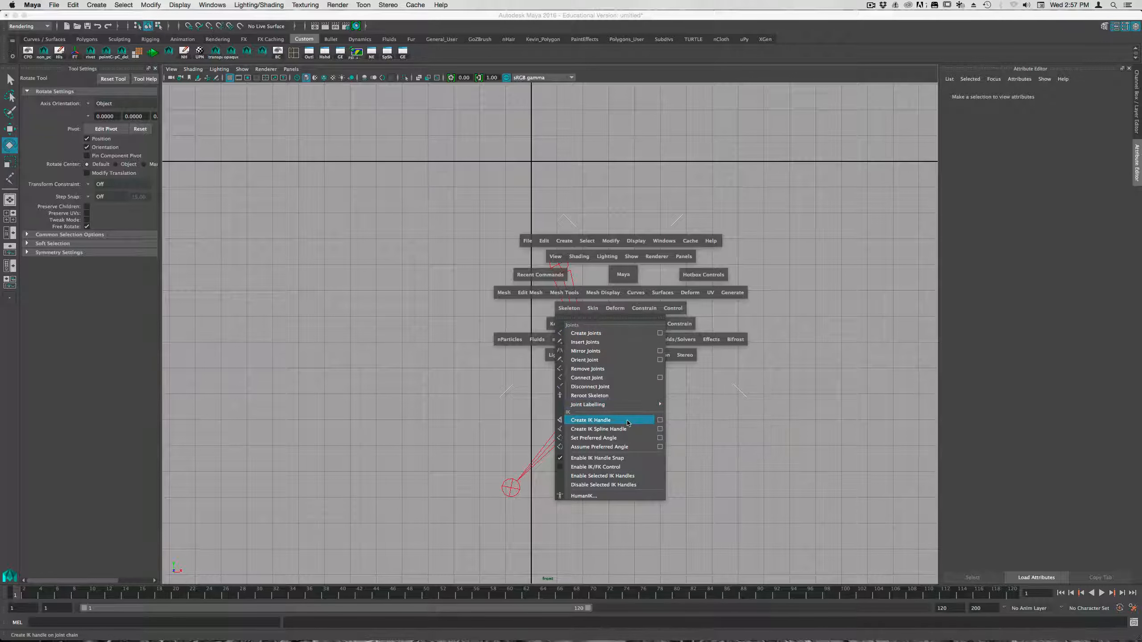
left_click(628, 422)
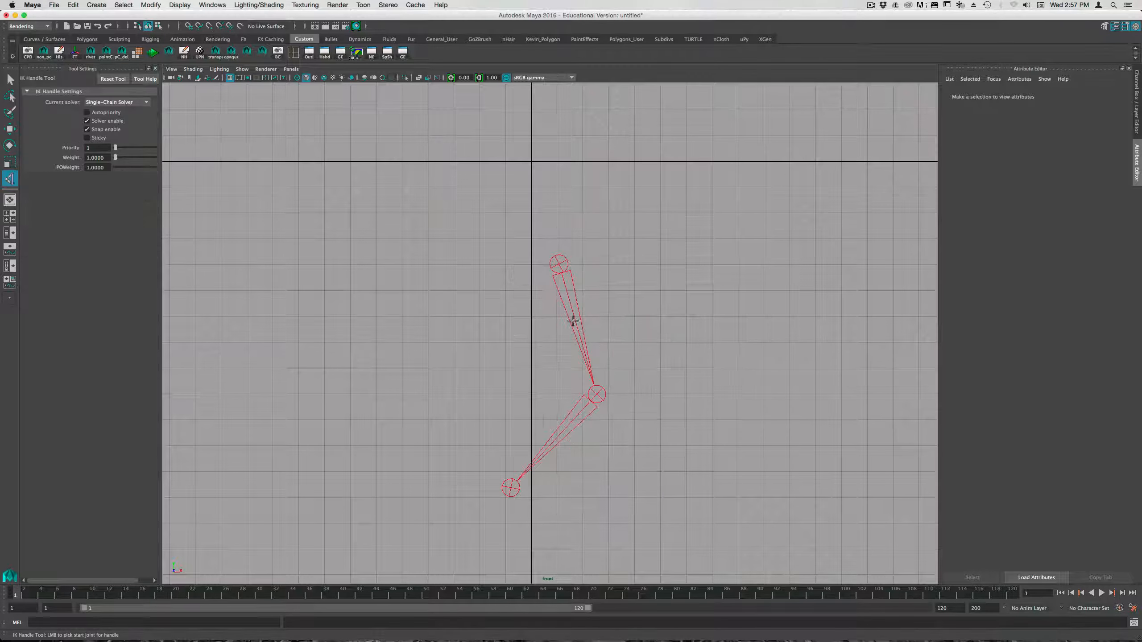
left_click(558, 266)
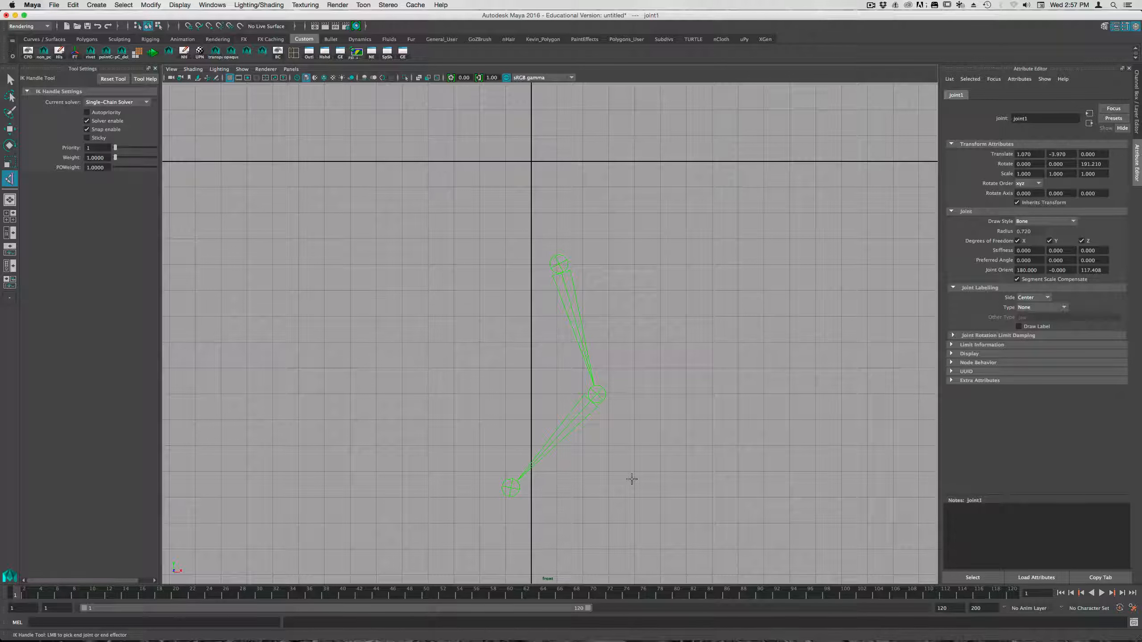
left_click(511, 488)
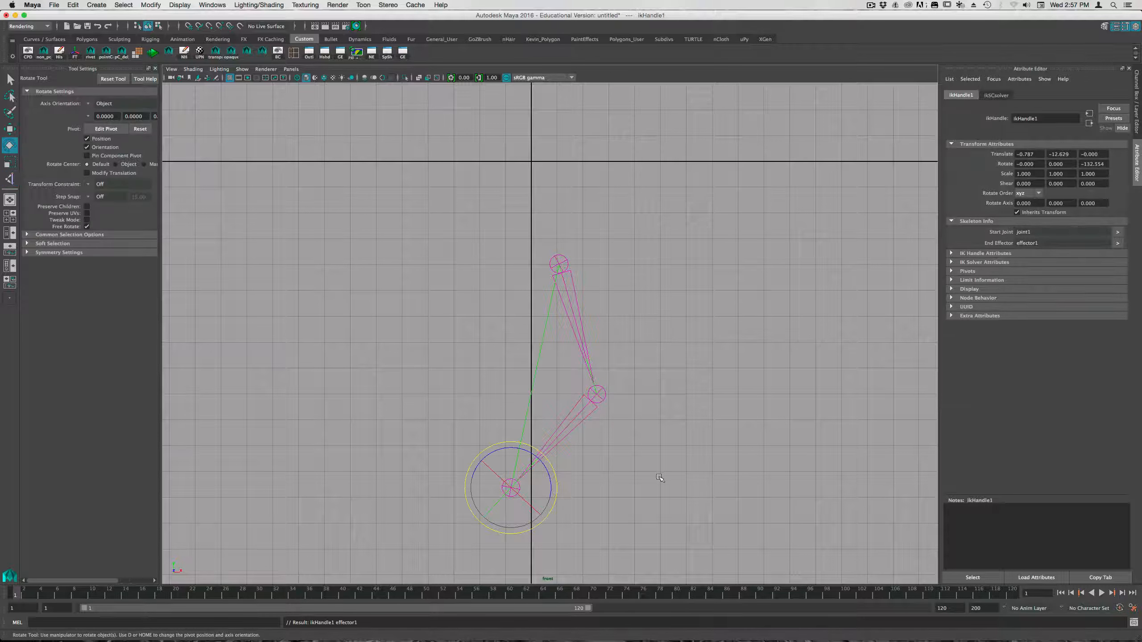
Step: Expand the joint hierarchy in the Outliner and examine each joint, the effector and the IK handle
key("w")
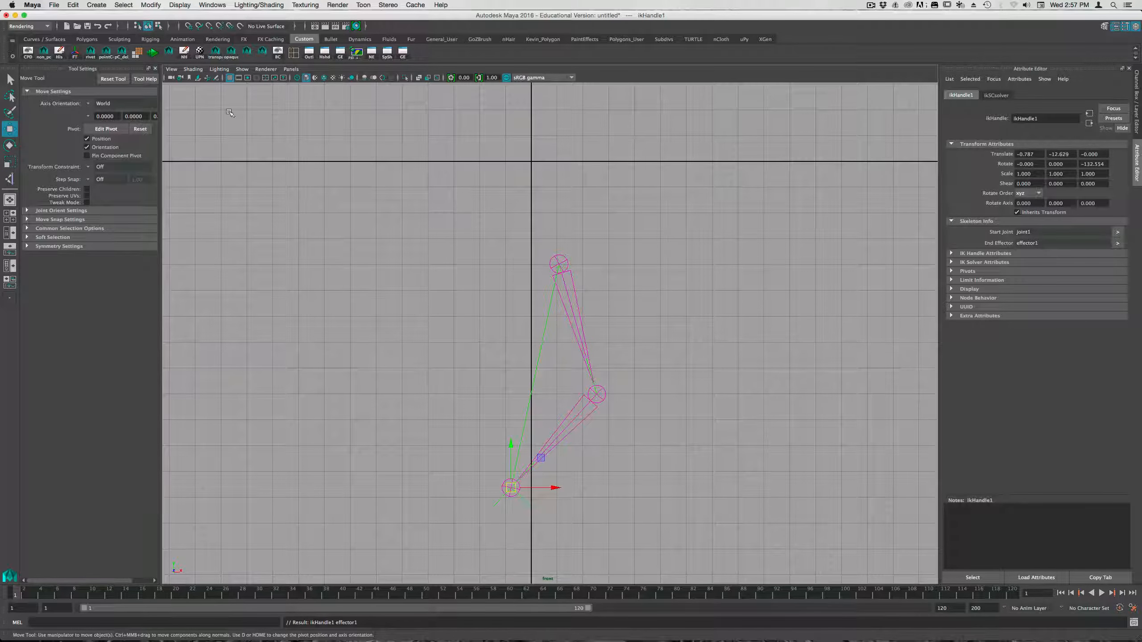
left_click(308, 54)
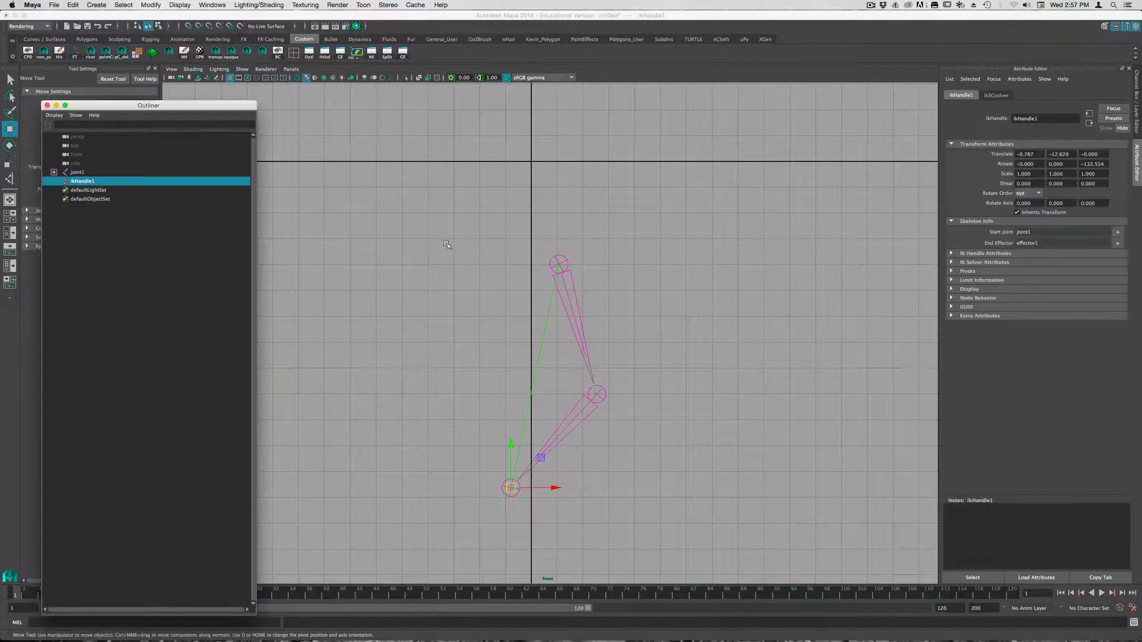
left_click(54, 172, "shift")
left_click(77, 172)
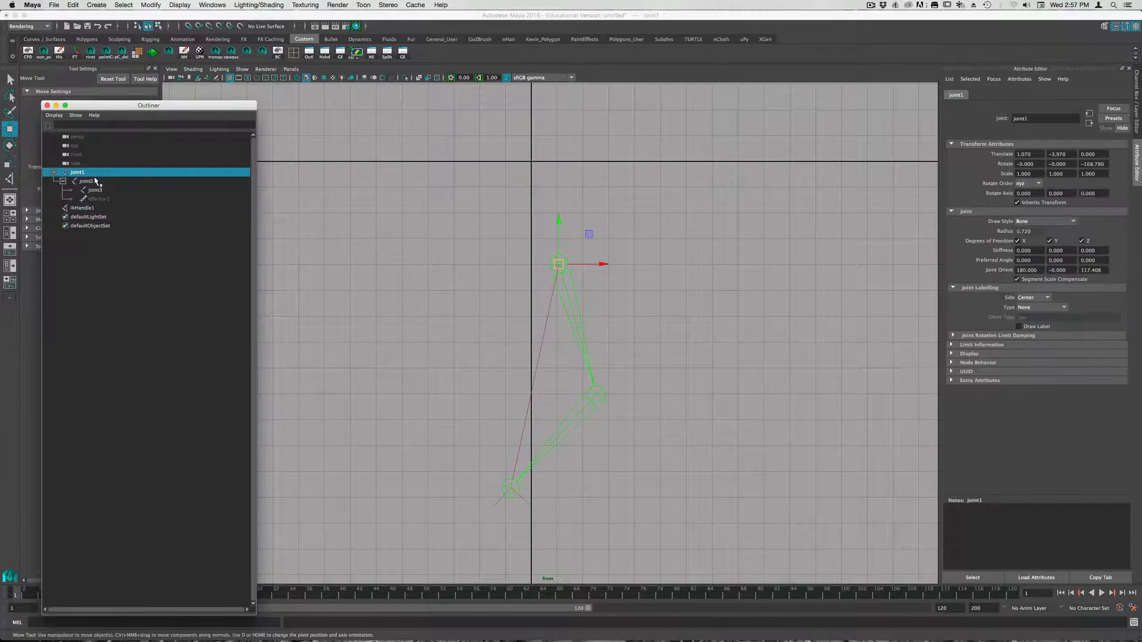
left_click(88, 181)
left_click(108, 190)
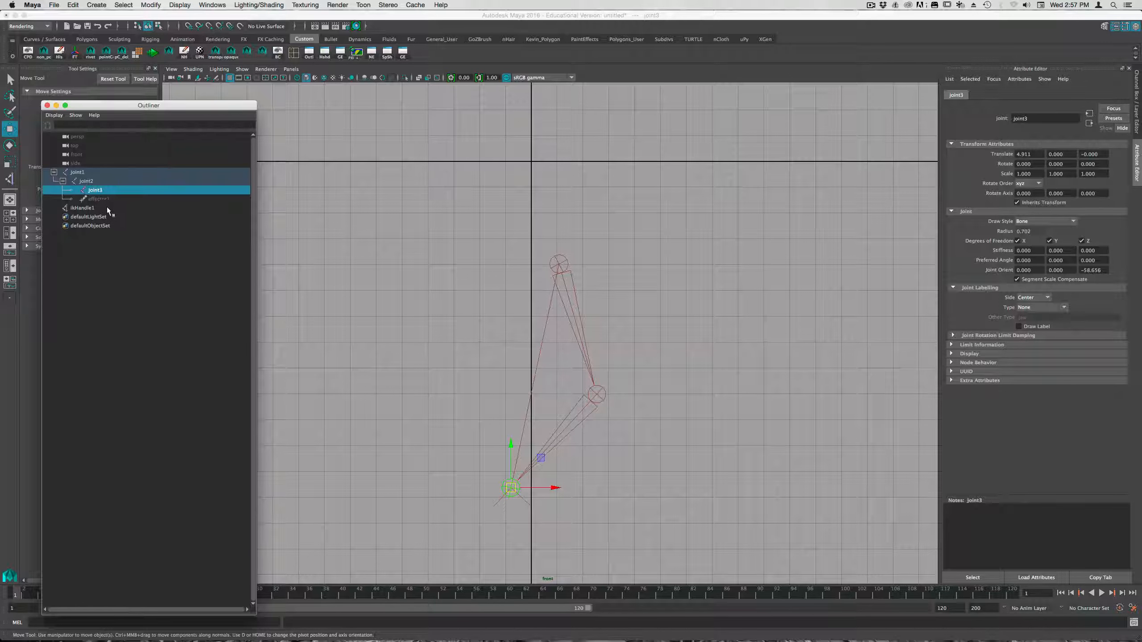
left_click_drag(139, 107, 295, 95)
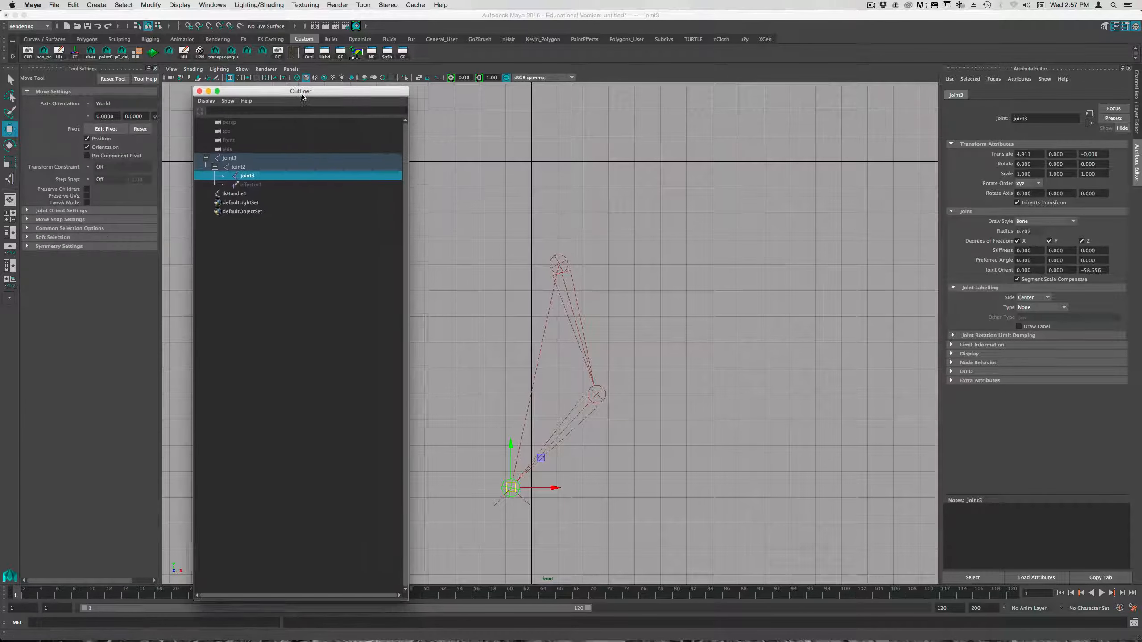
left_click(266, 187)
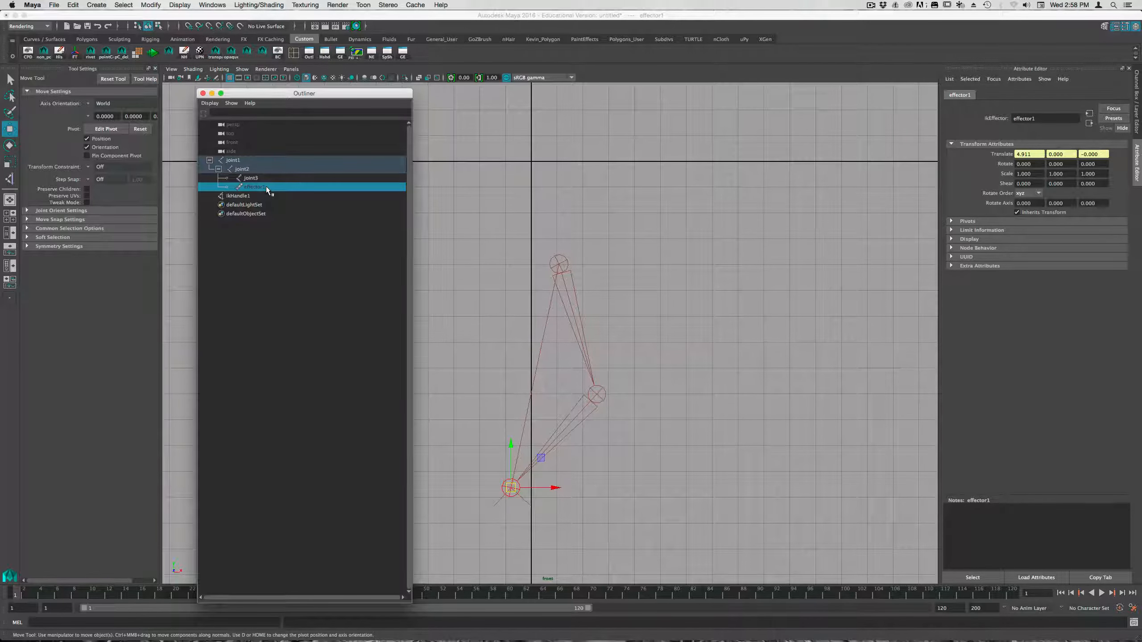
left_click(239, 197)
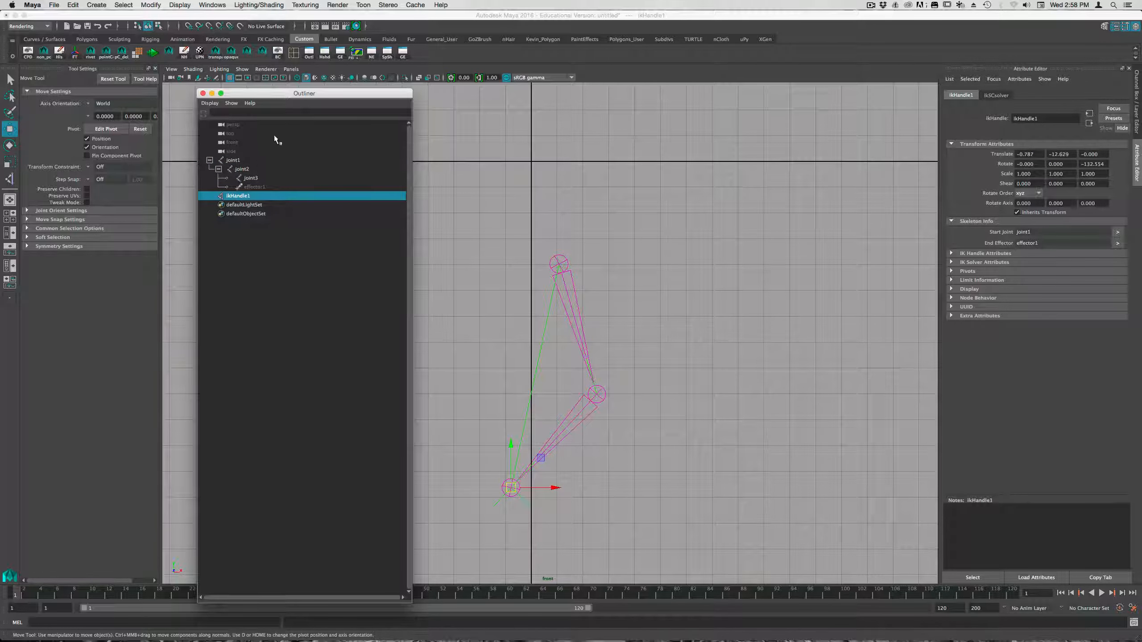
left_click_drag(271, 93, 221, 64)
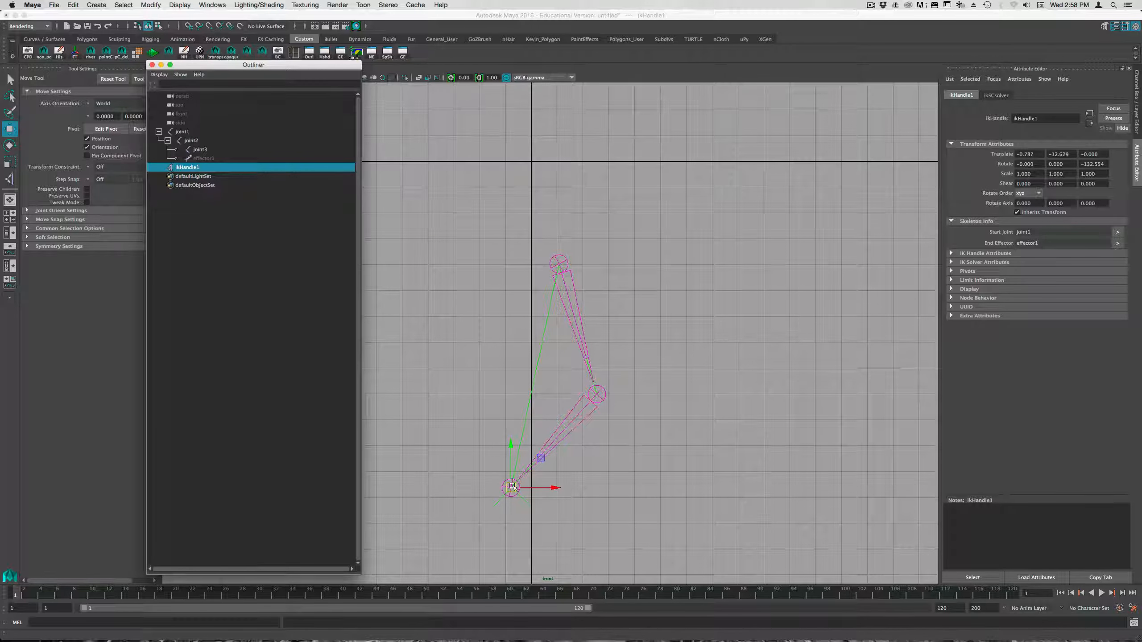
Step: Move the IK handle up toward negative X to bend the chain, and shift the root joint up toward positive X
left_click_drag(513, 487, 453, 407)
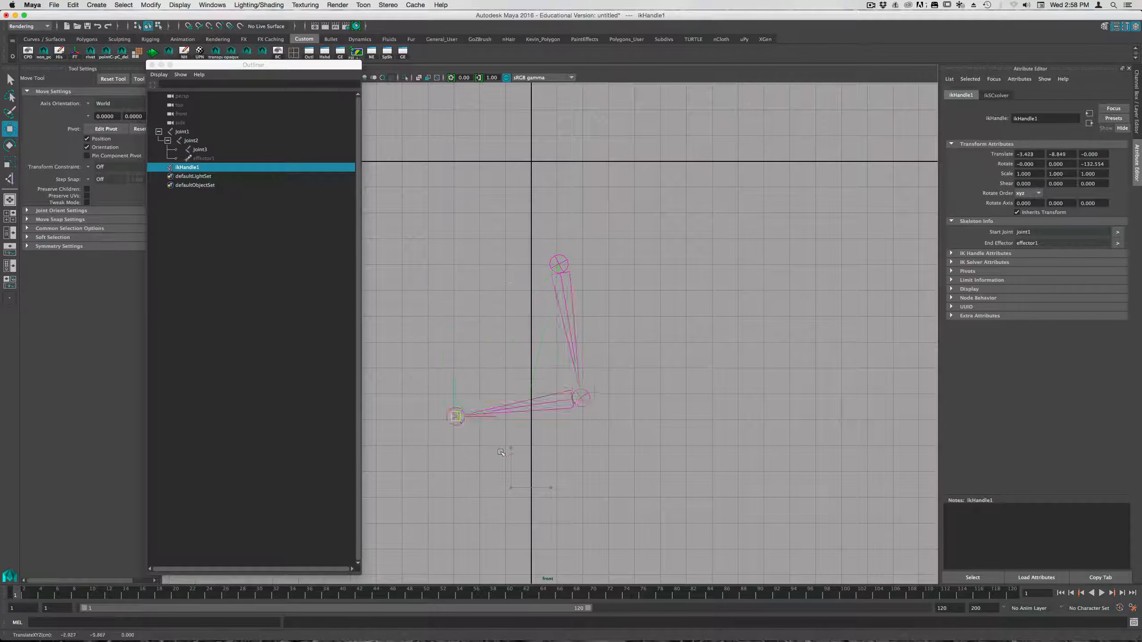
left_click_drag(501, 452, 473, 442)
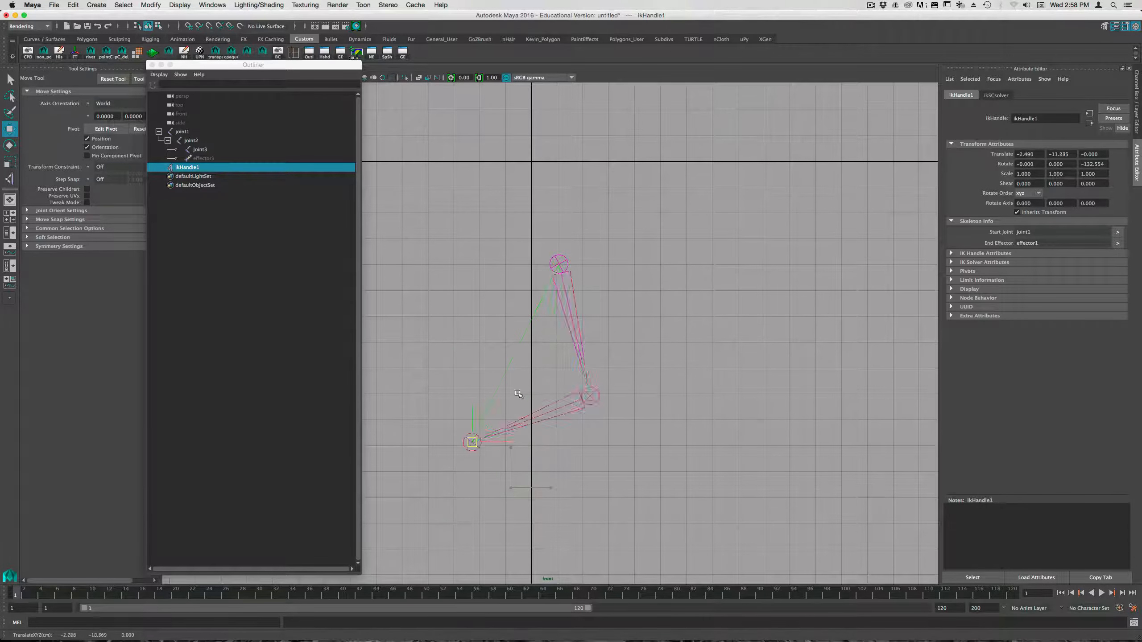
left_click_drag(518, 394, 426, 448)
left_click(561, 262)
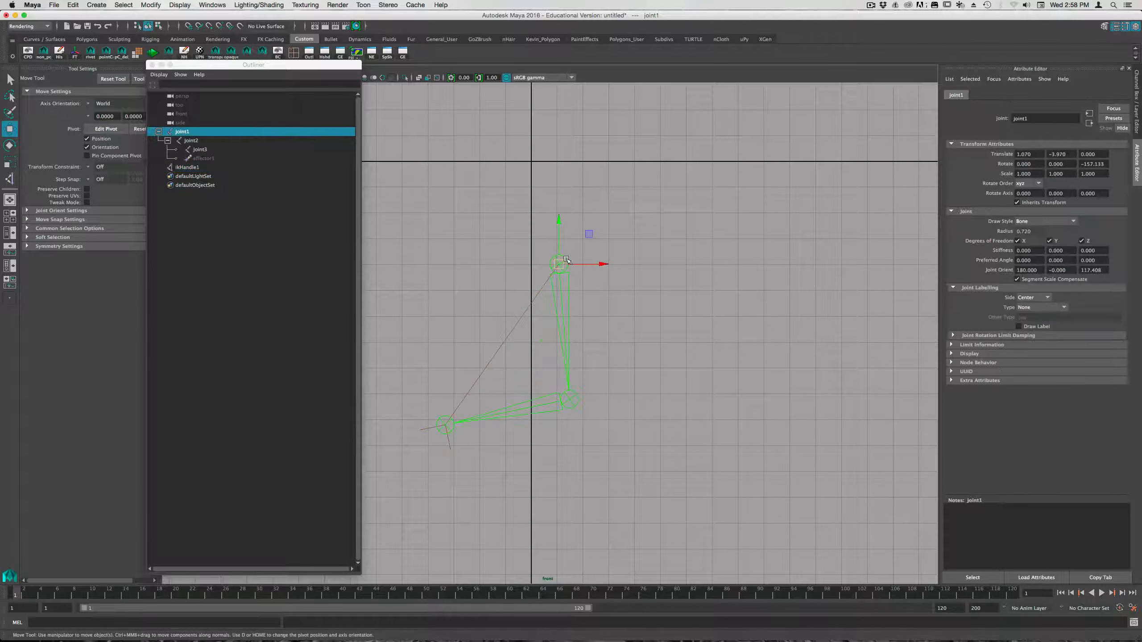
left_click_drag(560, 264, 587, 258)
Step: Key the IK handle's Translate X, Y and Z channels at frame 1
left_click_drag(485, 414, 508, 416)
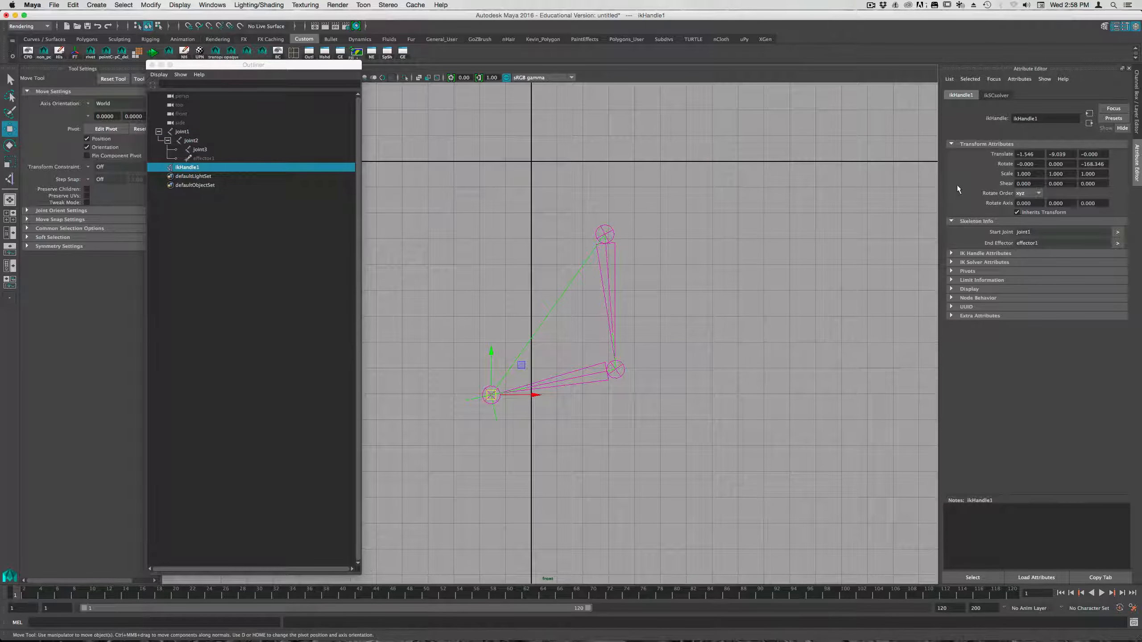
left_click(1138, 126)
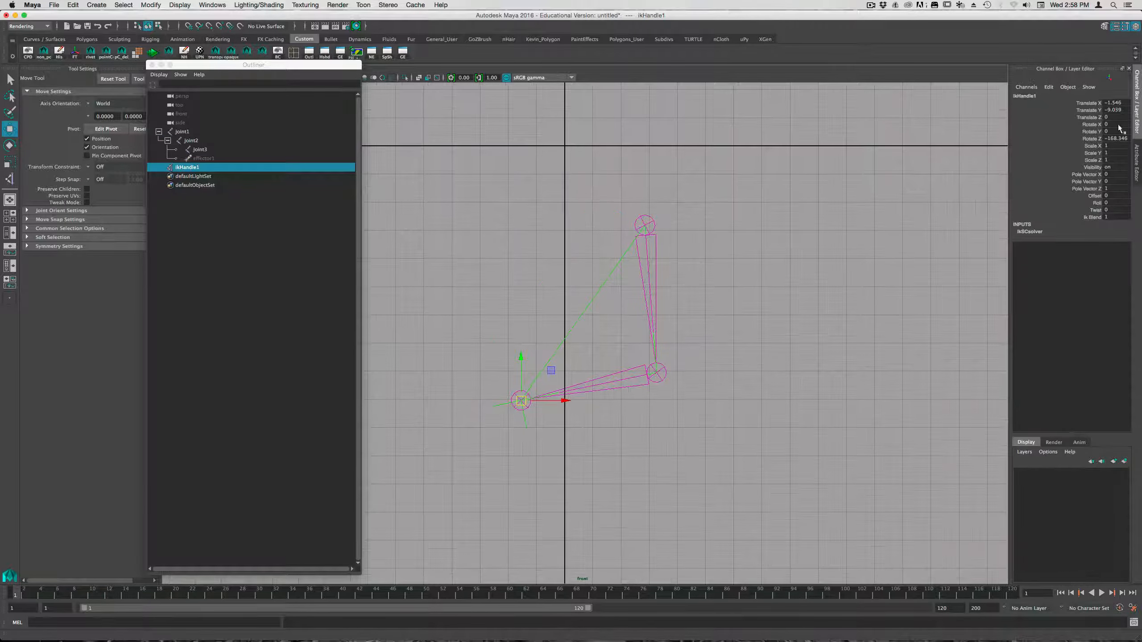
left_click_drag(1088, 103, 1088, 119)
right_click(1088, 111)
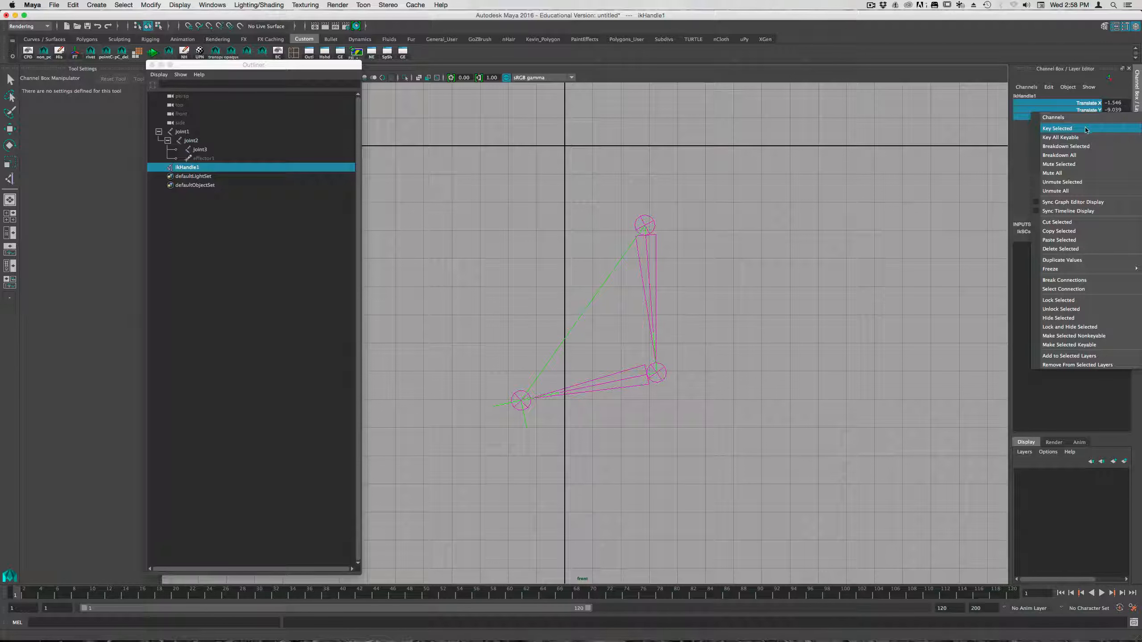
left_click(1087, 127)
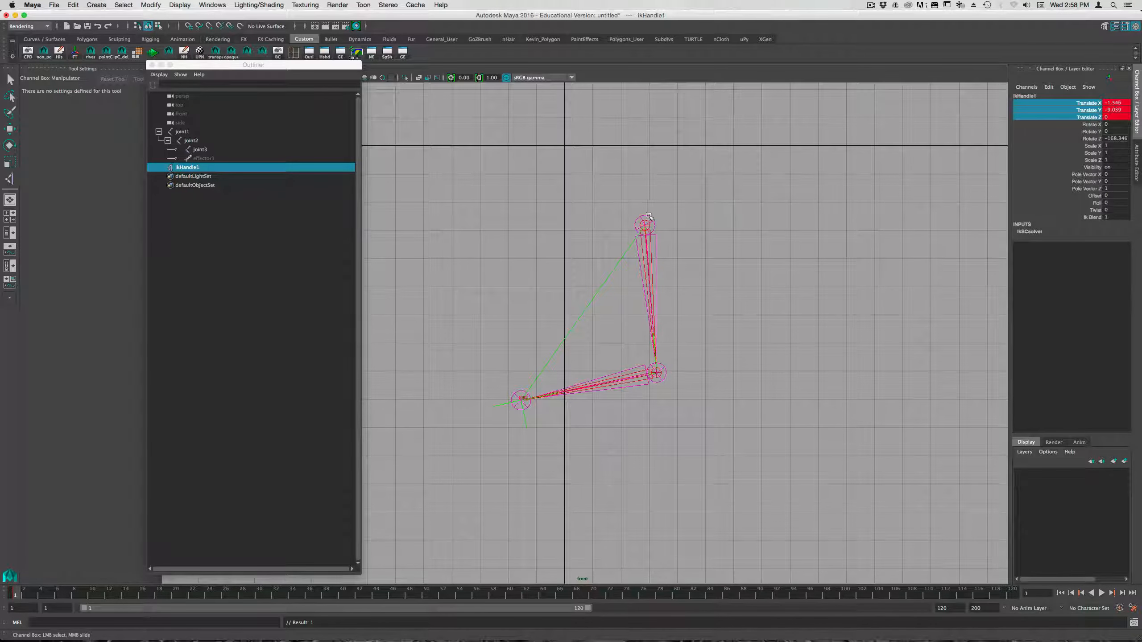
Step: Move the root joint to about X -1.98, Y -4.555, and back up to about X 2.136, Y -2.354
left_click(652, 231)
key("w")
left_click_drag(649, 231, 513, 276)
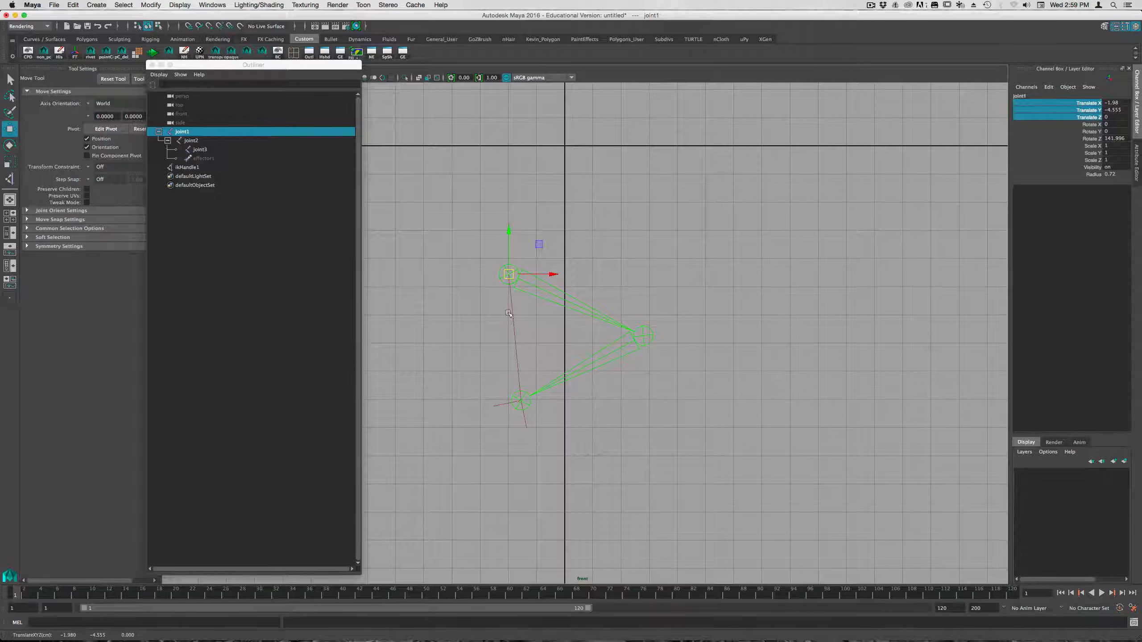
left_click_drag(513, 280, 620, 213)
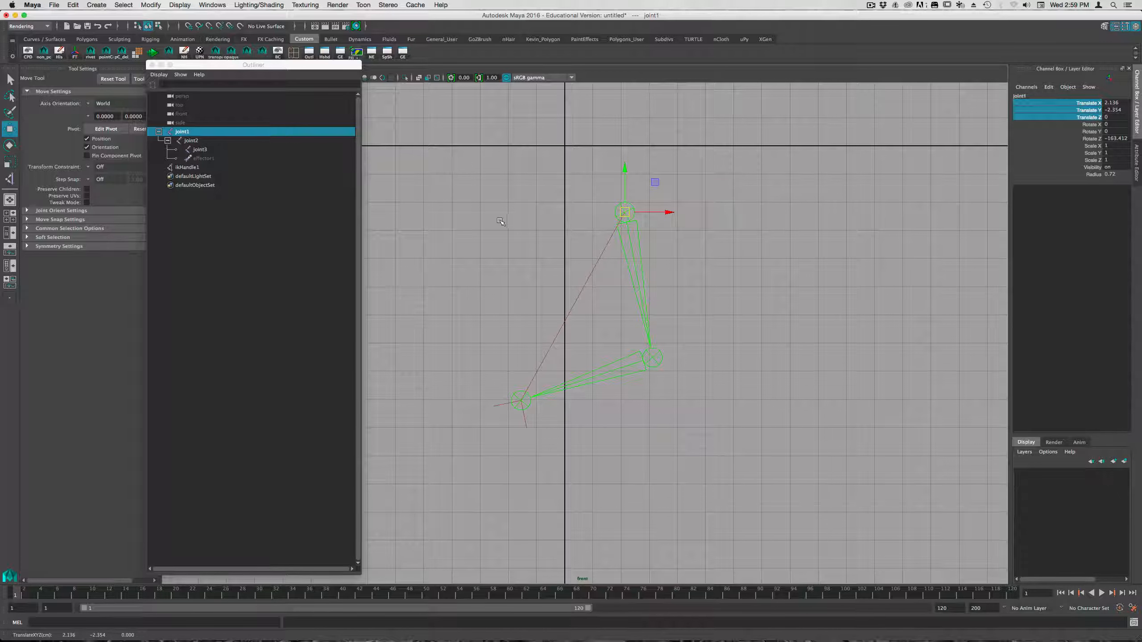
Step: Delete the IK handle and all three joints, and return to the four-view layout
left_click_drag(452, 156, 744, 450)
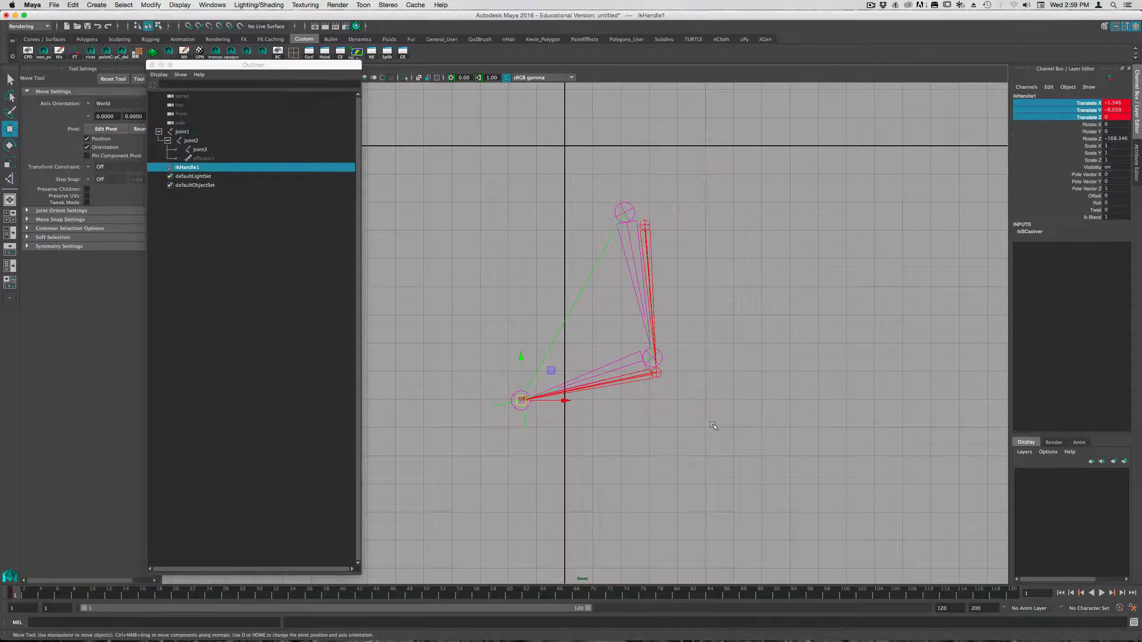
key("Delete")
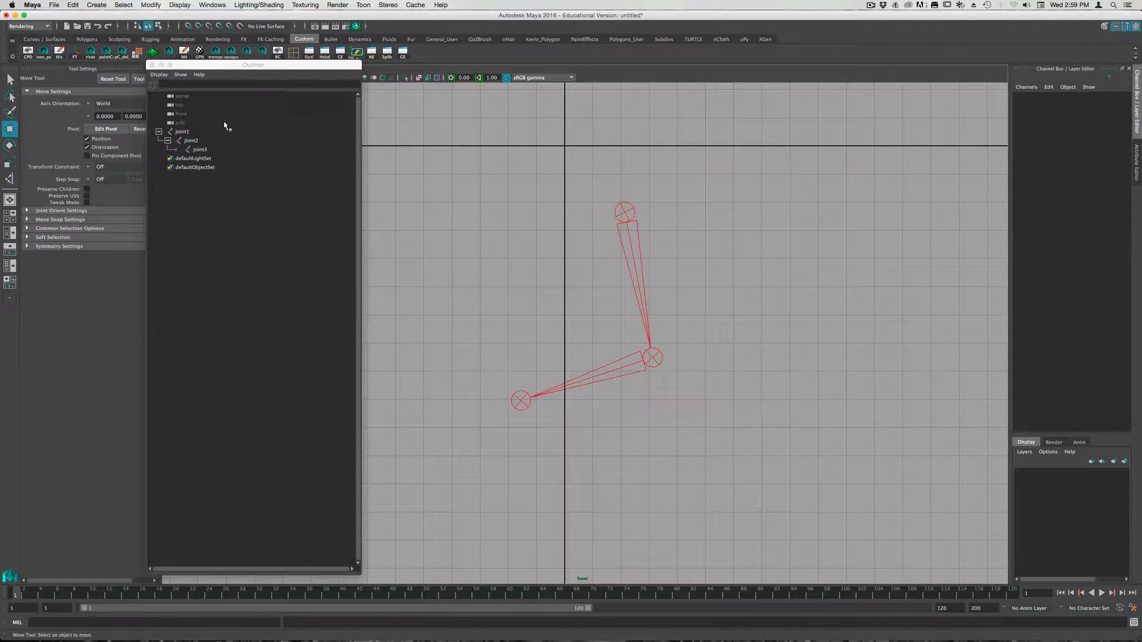
left_click(188, 132)
left_click(216, 150, "shift")
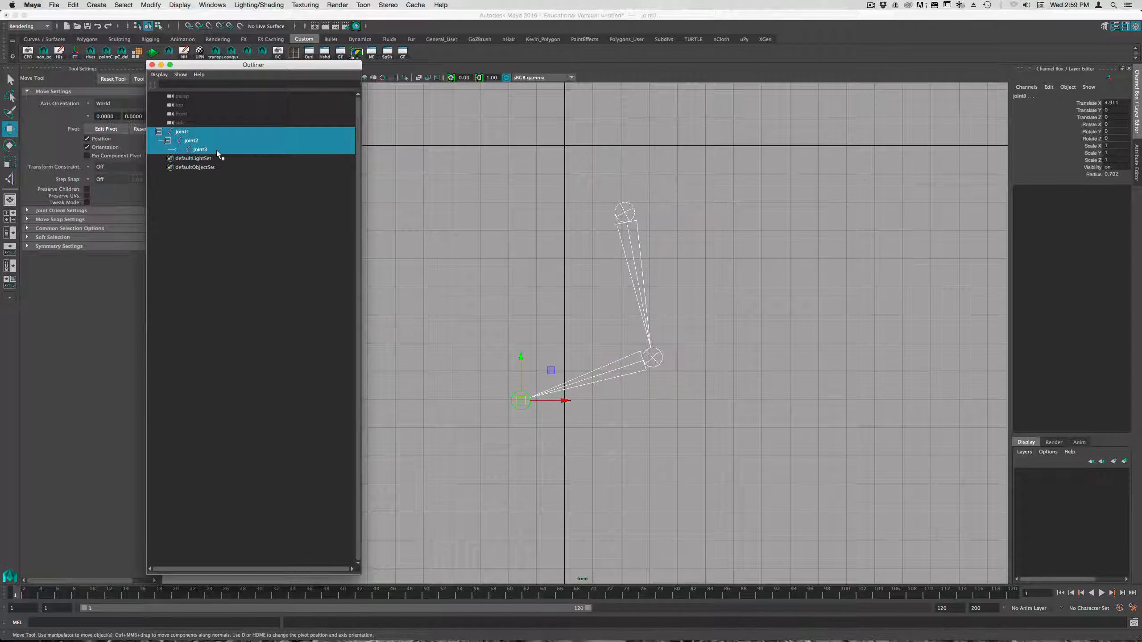
key("Delete")
key("space")
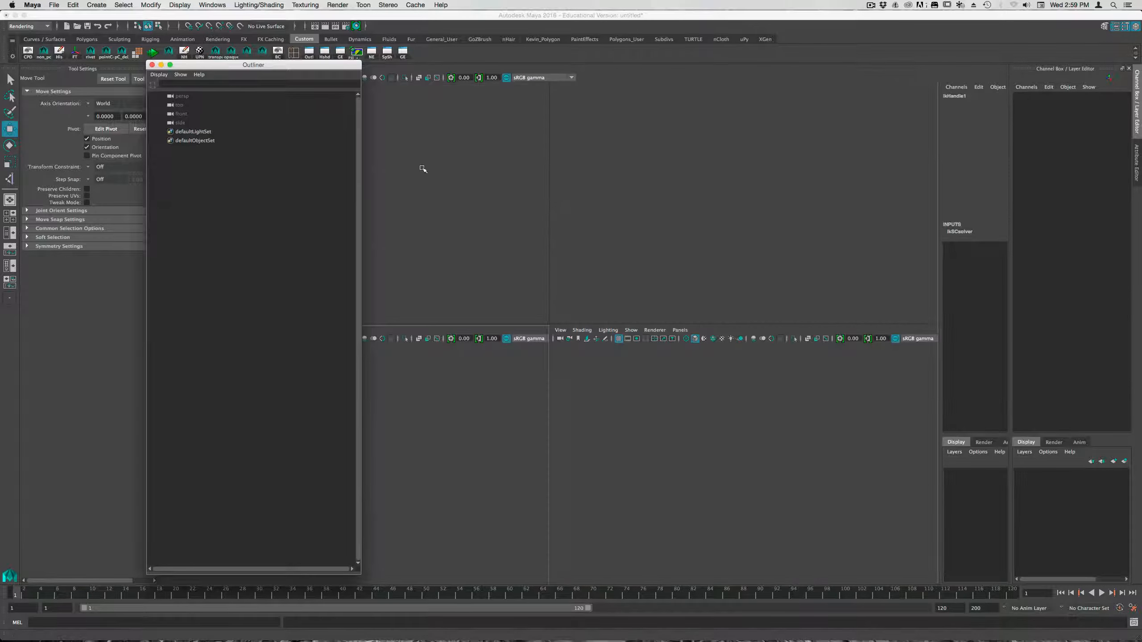
Step: Close the Outliner and draw a six-joint chain with the Joint Tool in the front view, straight up from the origin at 2-unit spacing
left_click(152, 64)
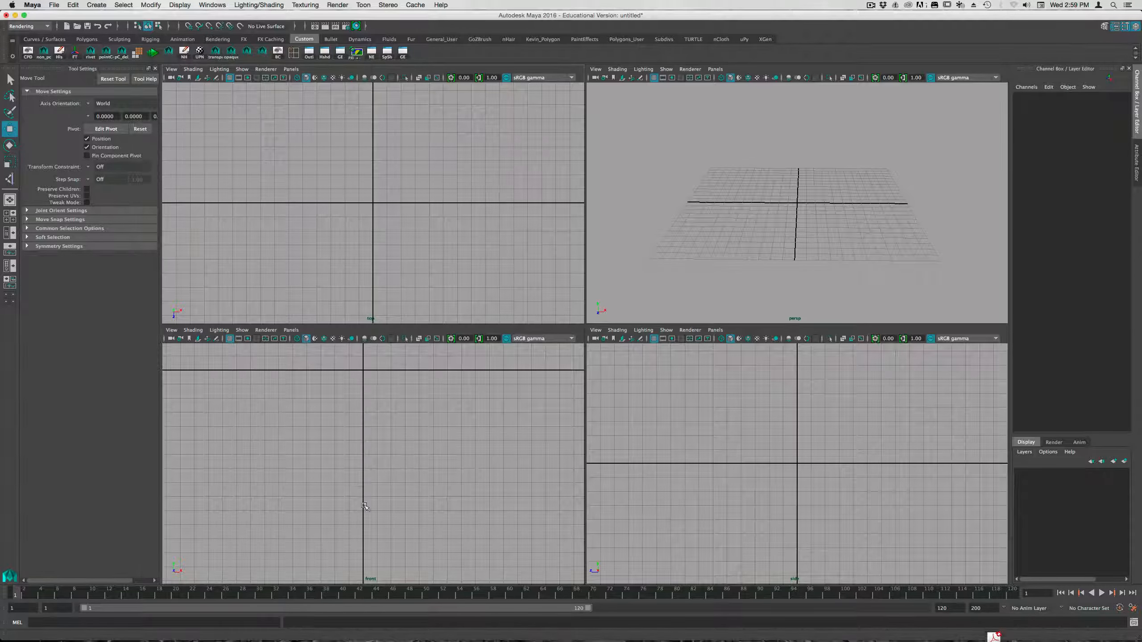
middle_click_drag(412, 424, 414, 537, "alt")
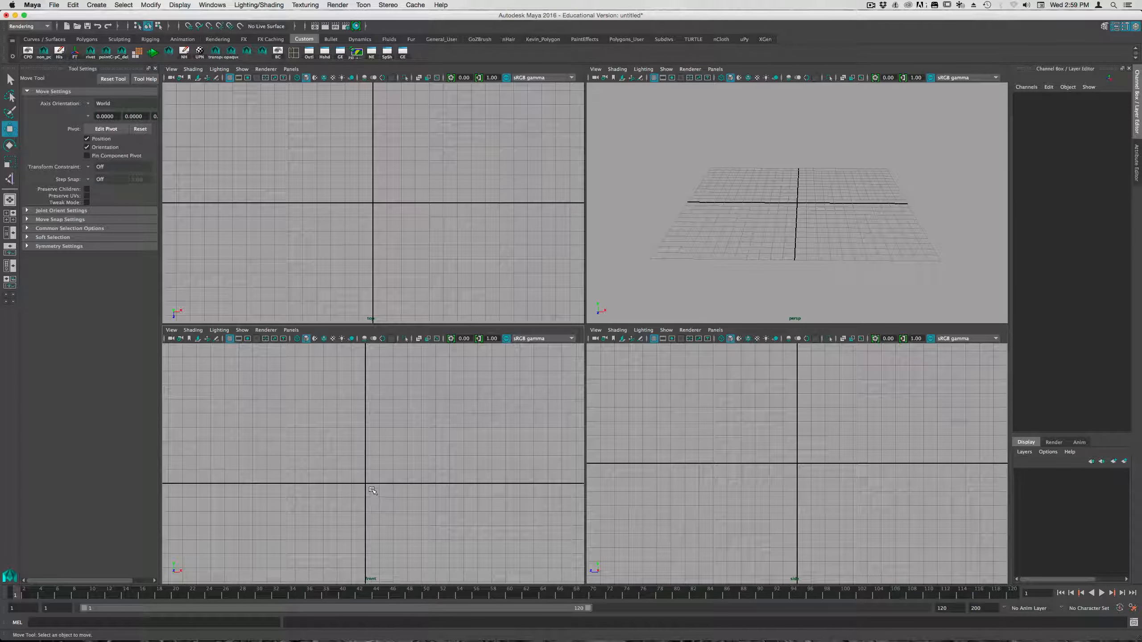
key("space")
left_click_drag(327, 504, 331, 330)
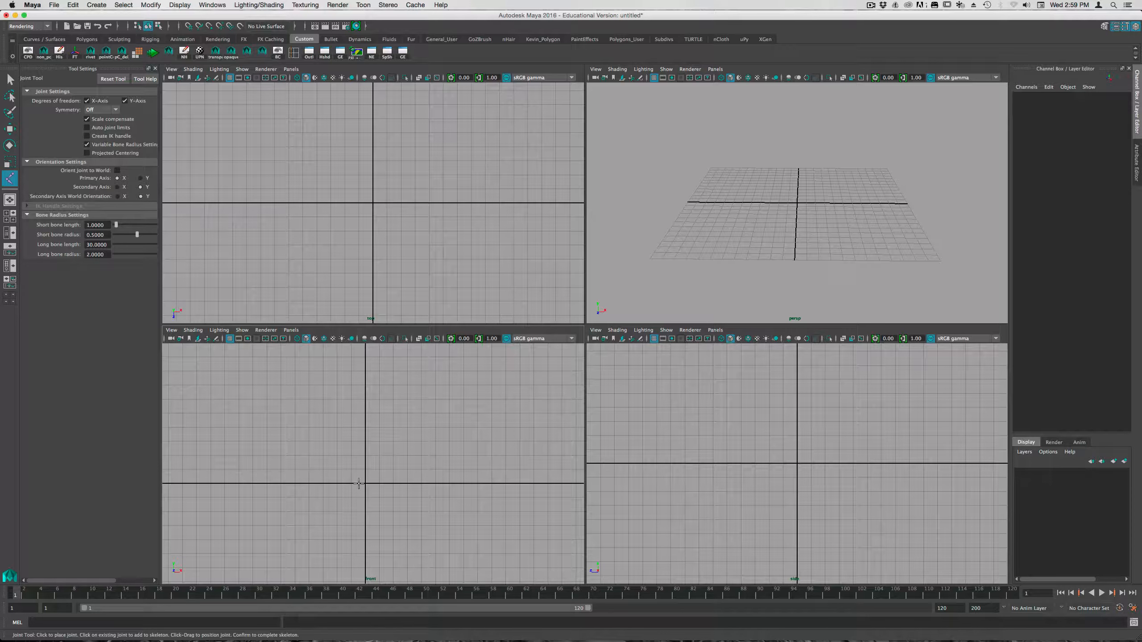
left_click_drag(366, 472, 364, 454)
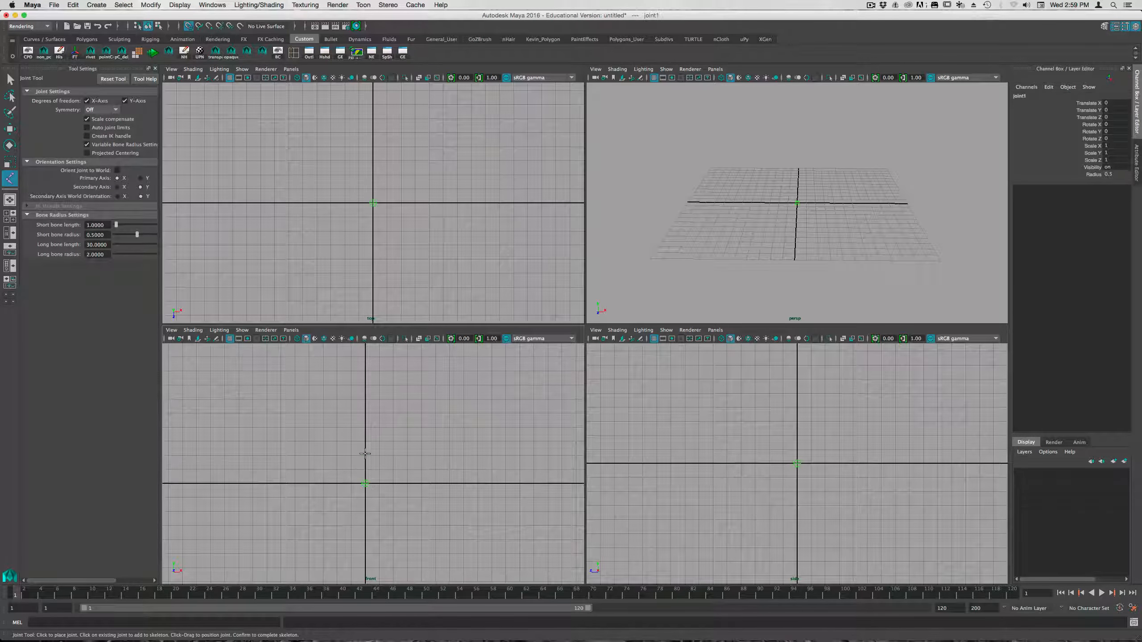
left_click(365, 428)
left_click(364, 400)
left_click(365, 372)
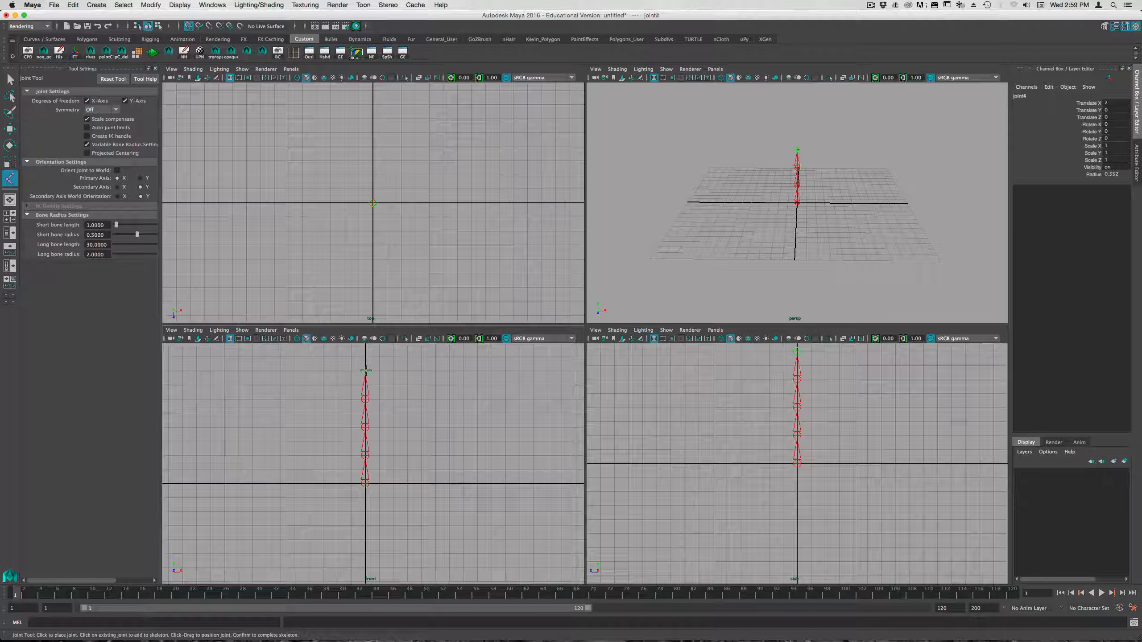
middle_click_drag(393, 384, 390, 426, "alt")
left_click(365, 390)
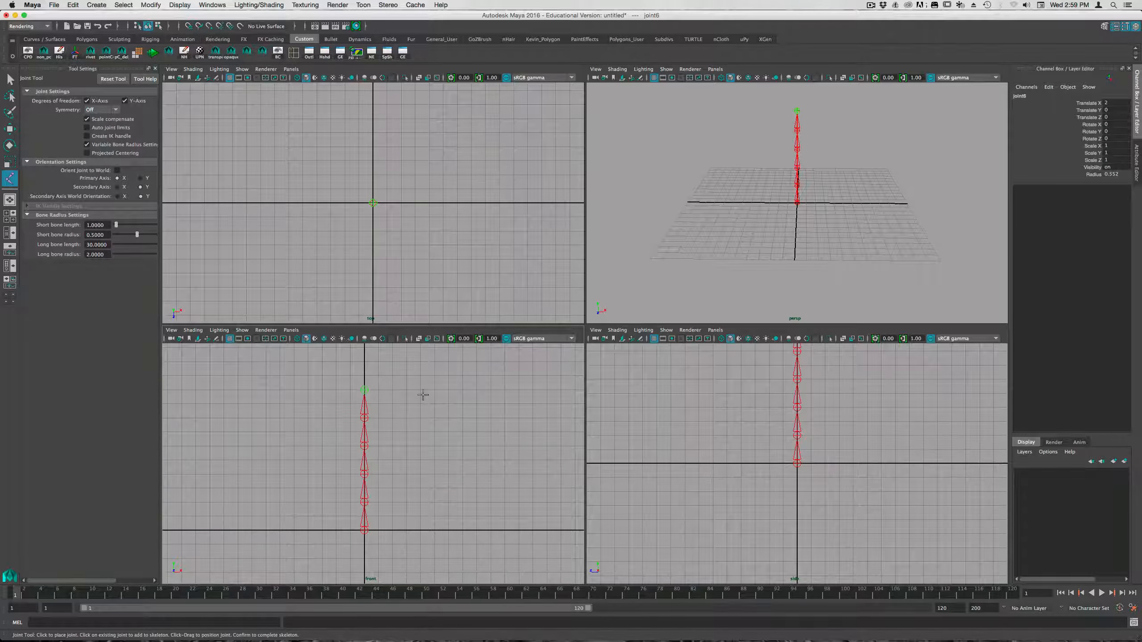
key("w")
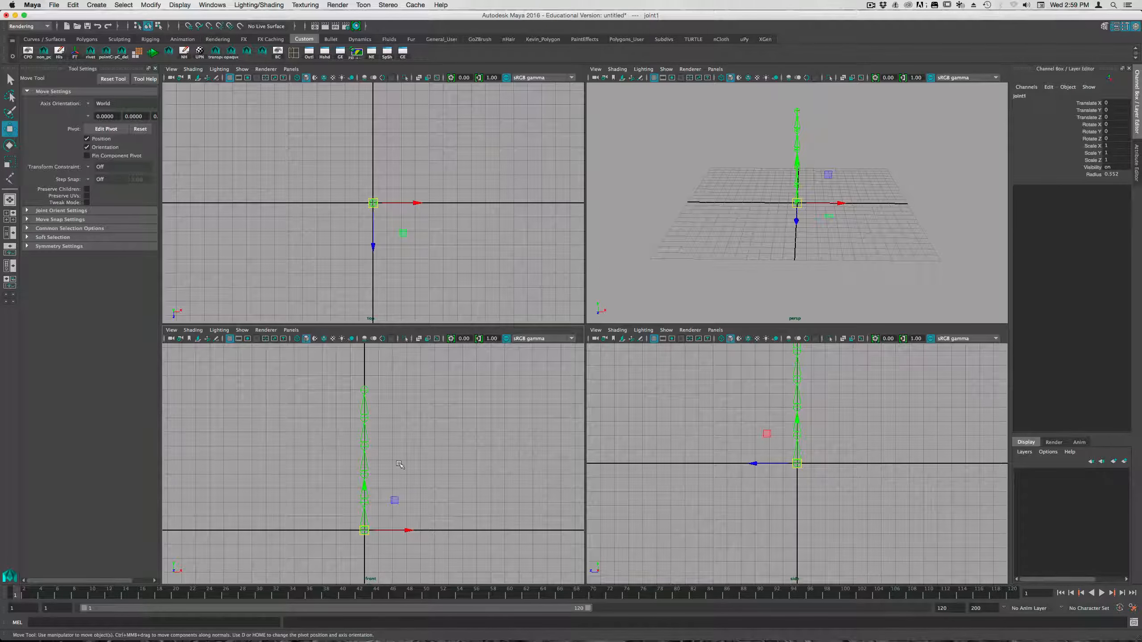
Step: Maximize the front view, open the IK Spline Handle Tool options, and float their window, shrunk to size, beside the joint chain
key("space")
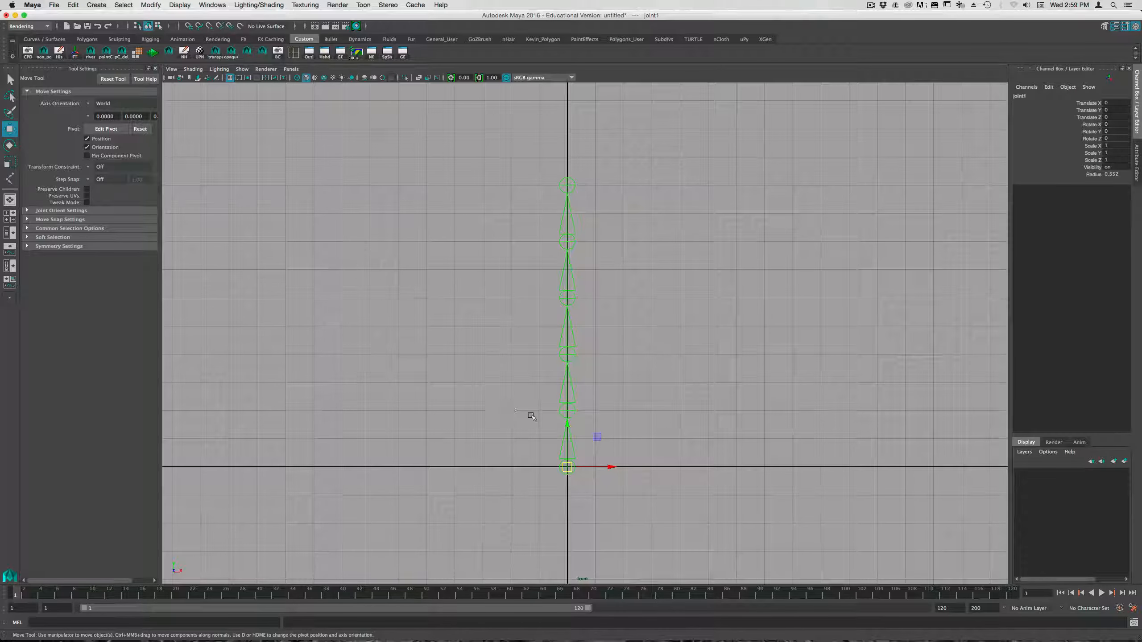
key("space")
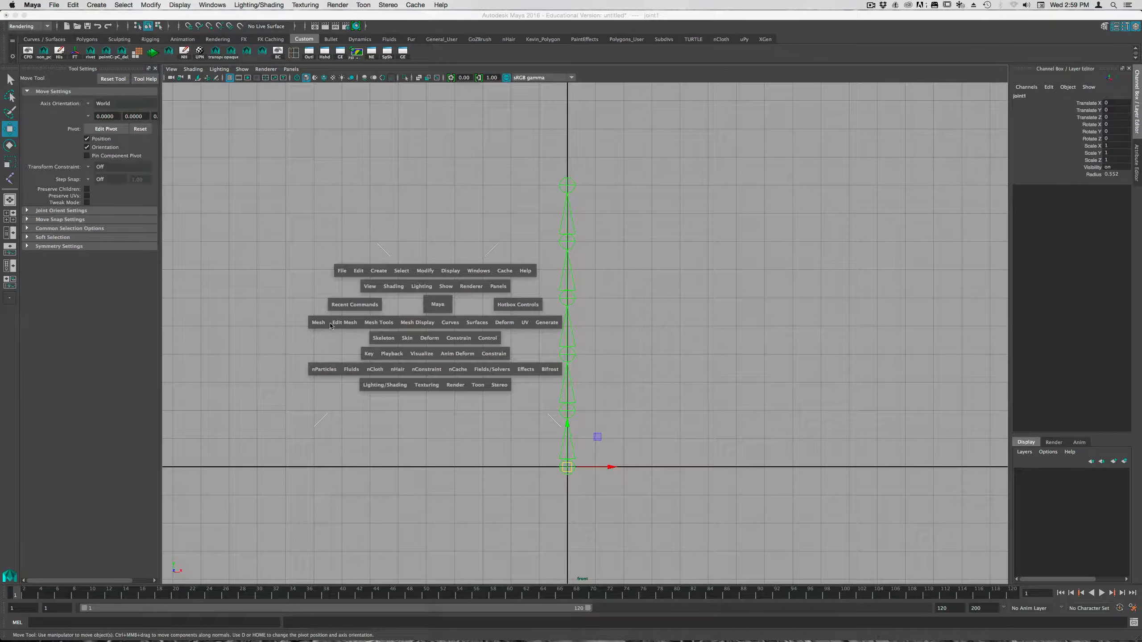
left_click(383, 339)
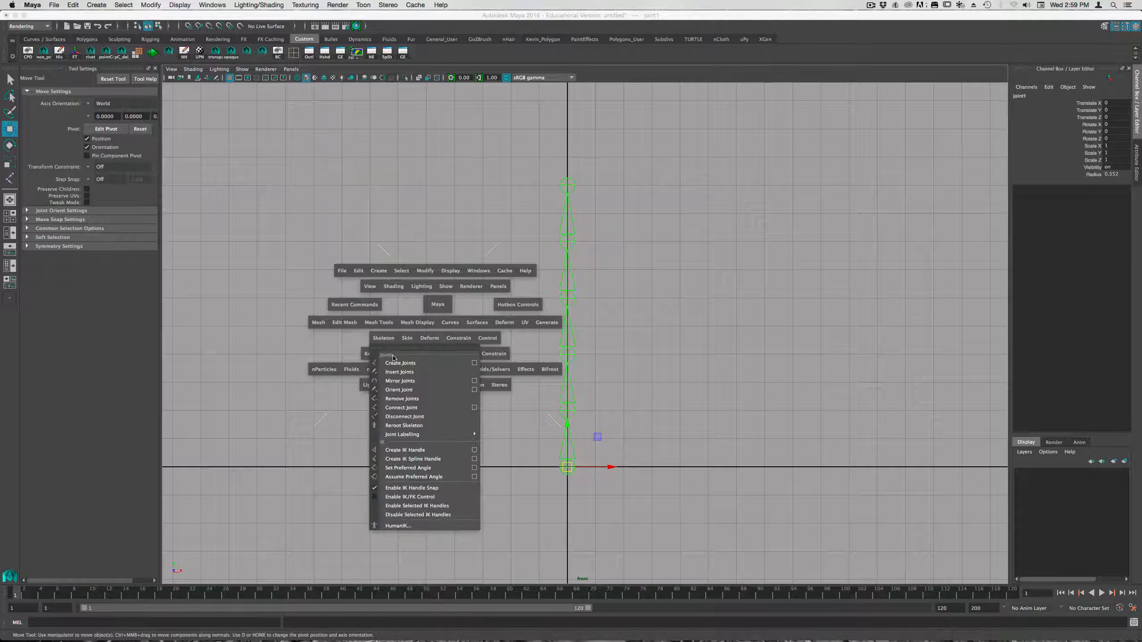
left_click(475, 460)
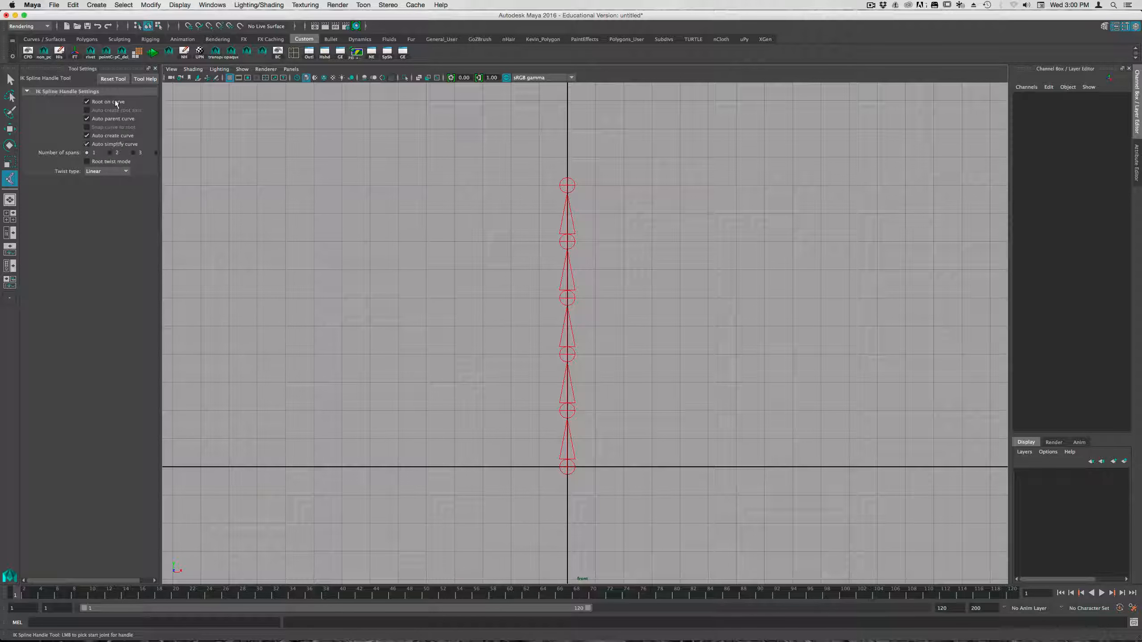
left_click_drag(99, 72, 348, 110)
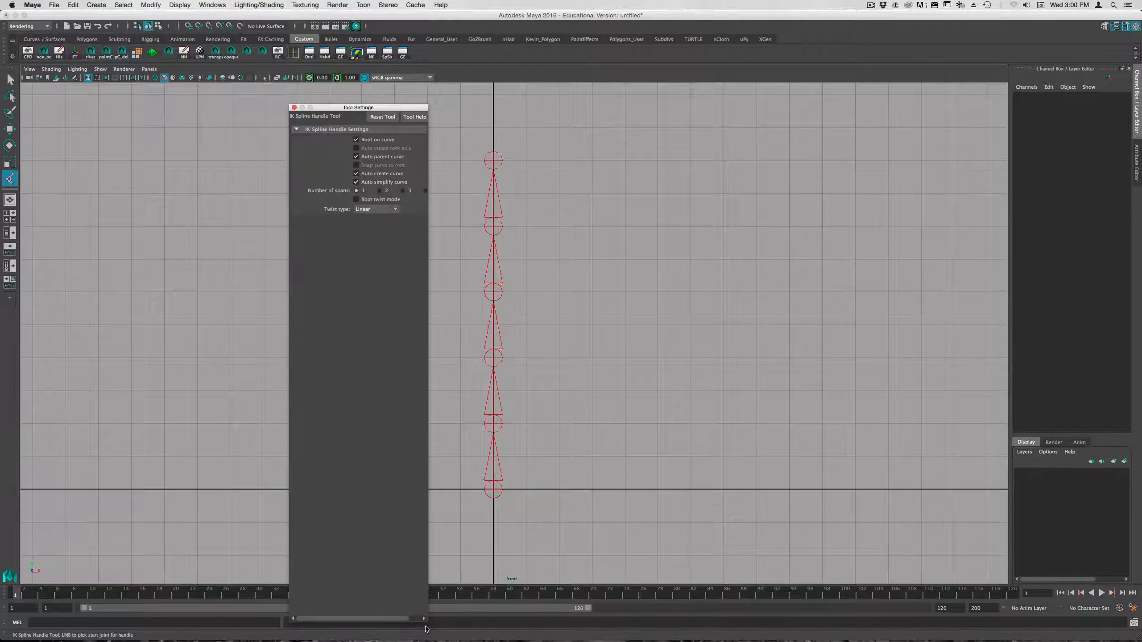
left_click_drag(426, 622, 464, 233)
left_click_drag(386, 108, 313, 259)
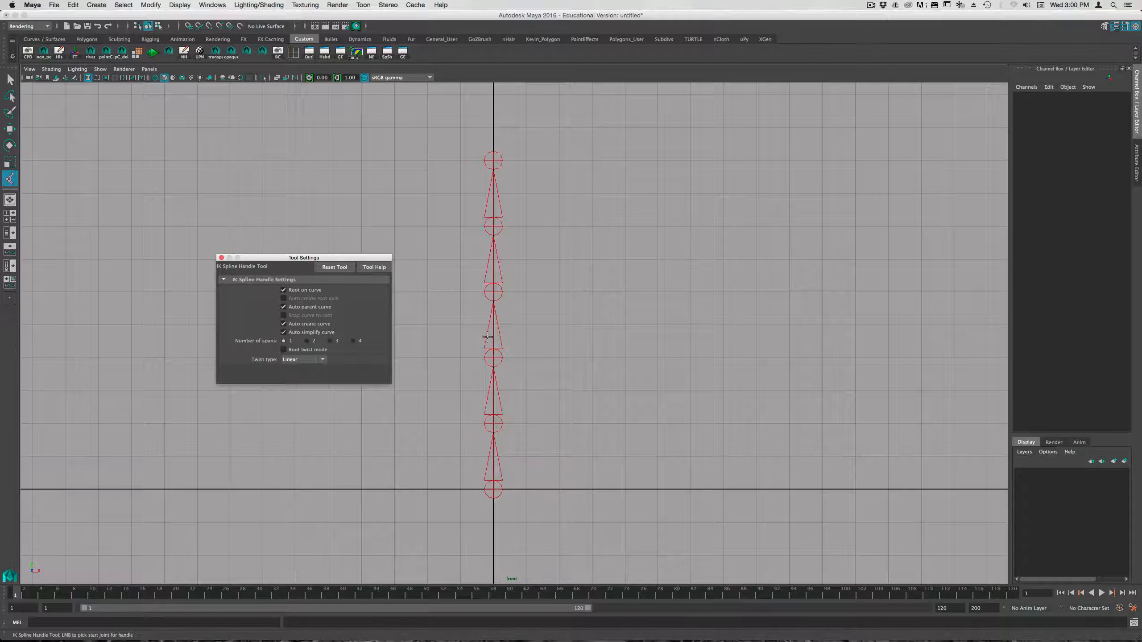
Step: Create an IK spline handle from the root joint to the tip joint, and expand the full joint hierarchy in the Outliner
left_click(493, 496)
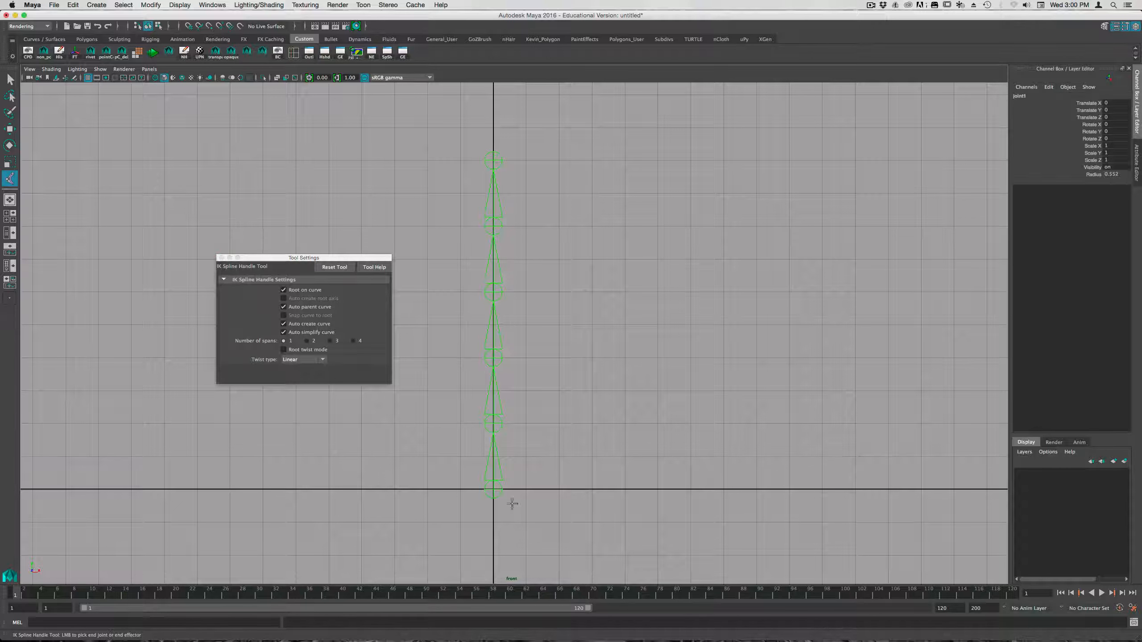
left_click(494, 161)
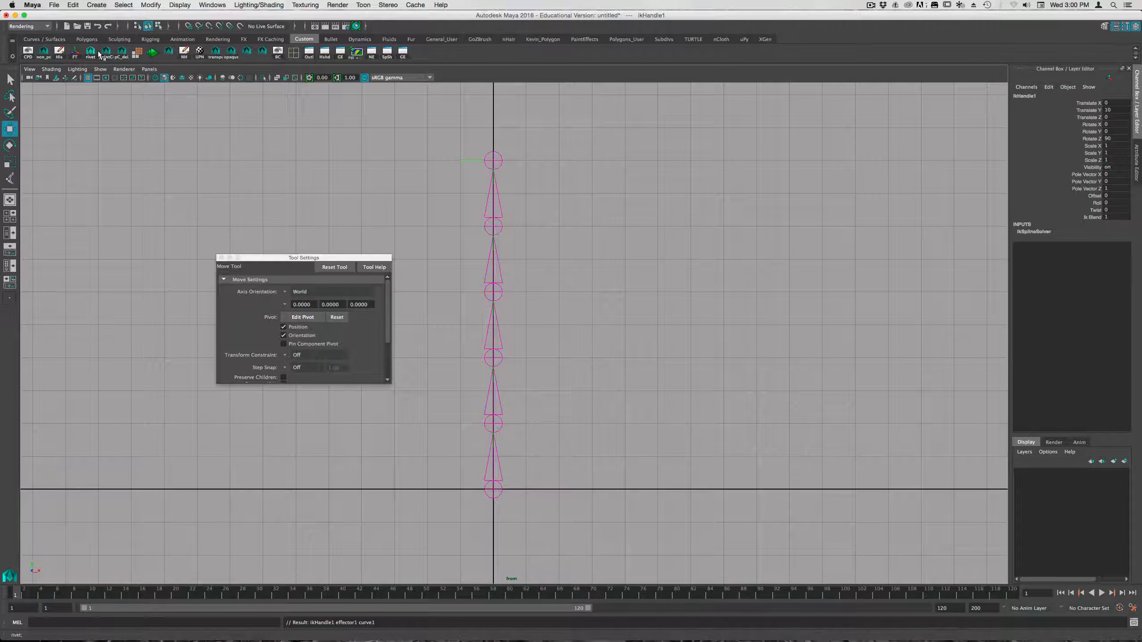
left_click(313, 53)
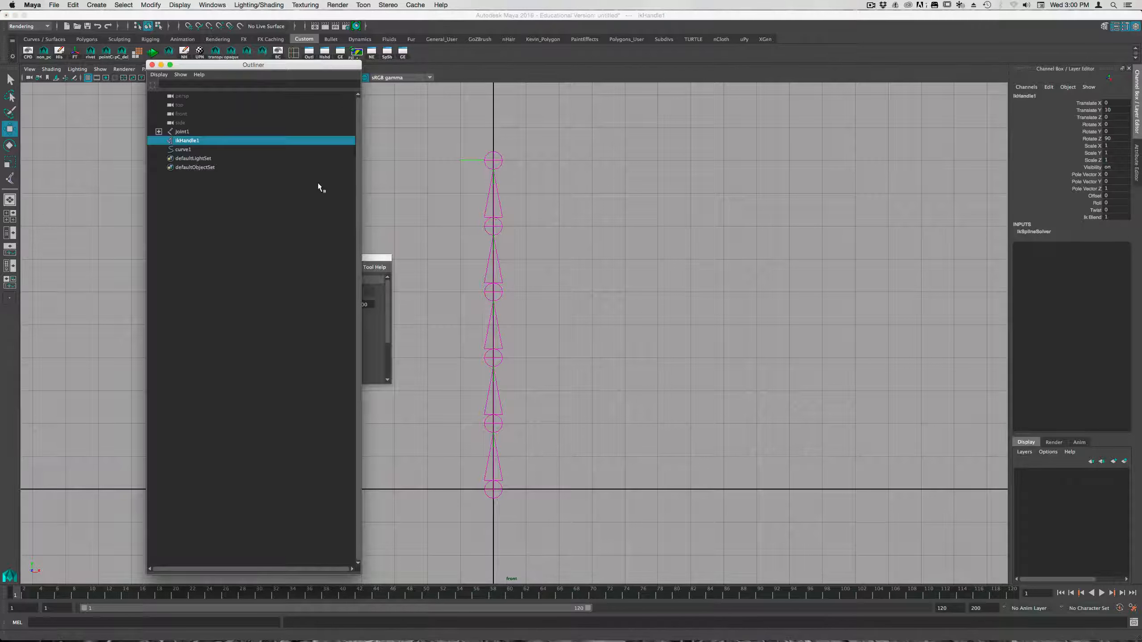
left_click(158, 131, "shift")
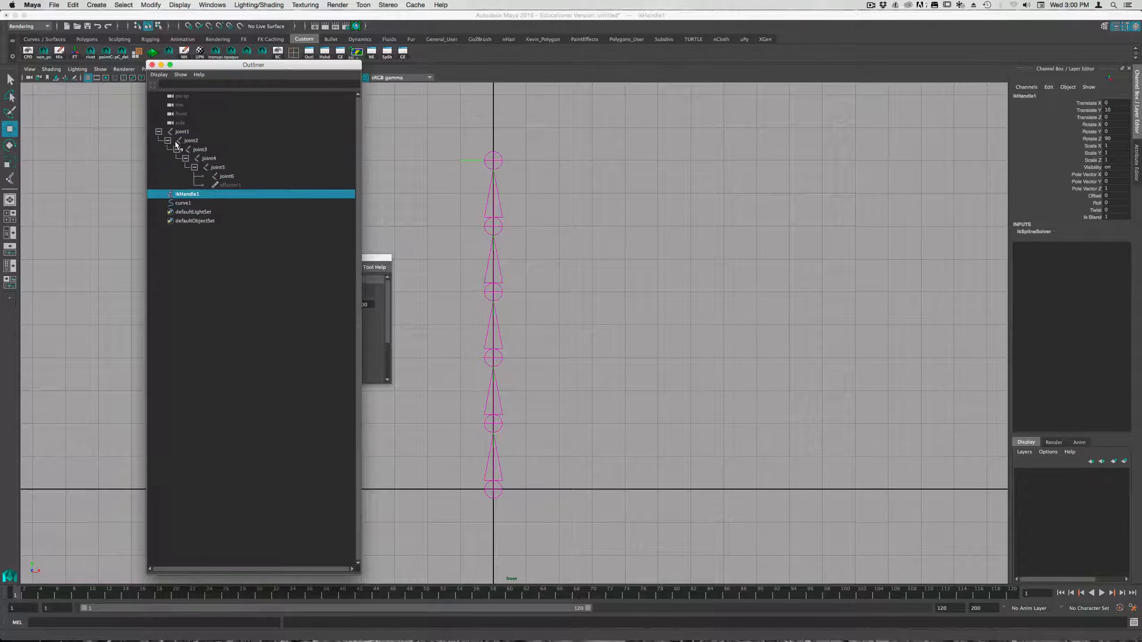
left_click(230, 185)
left_click(202, 195)
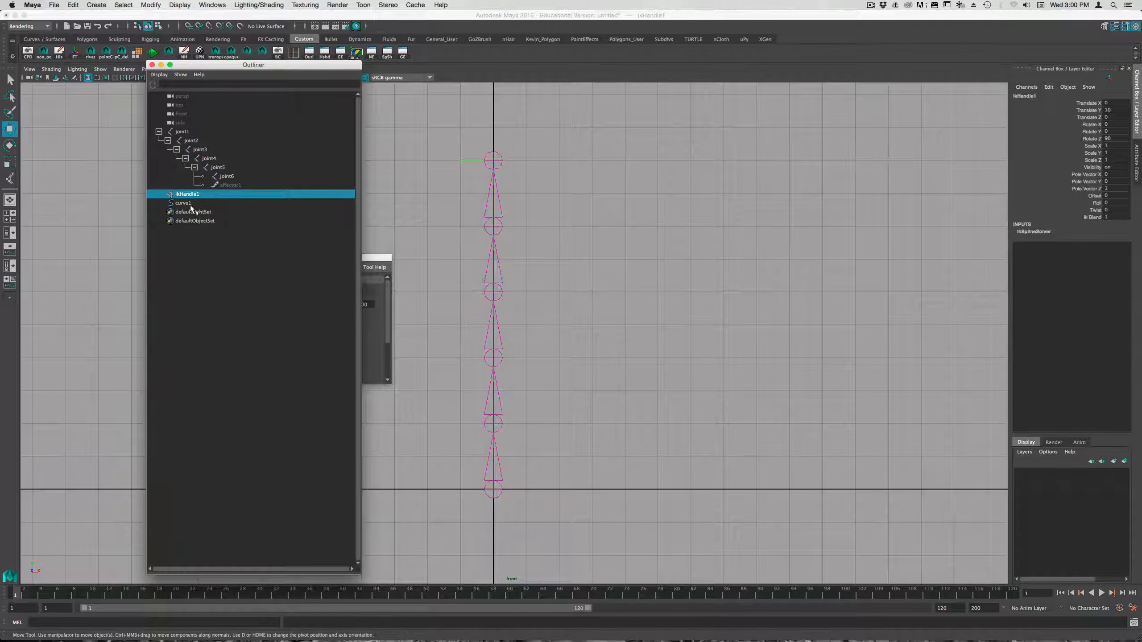
Step: Try to select the spline curve and bring up its control vertices in the front view
left_click(524, 149)
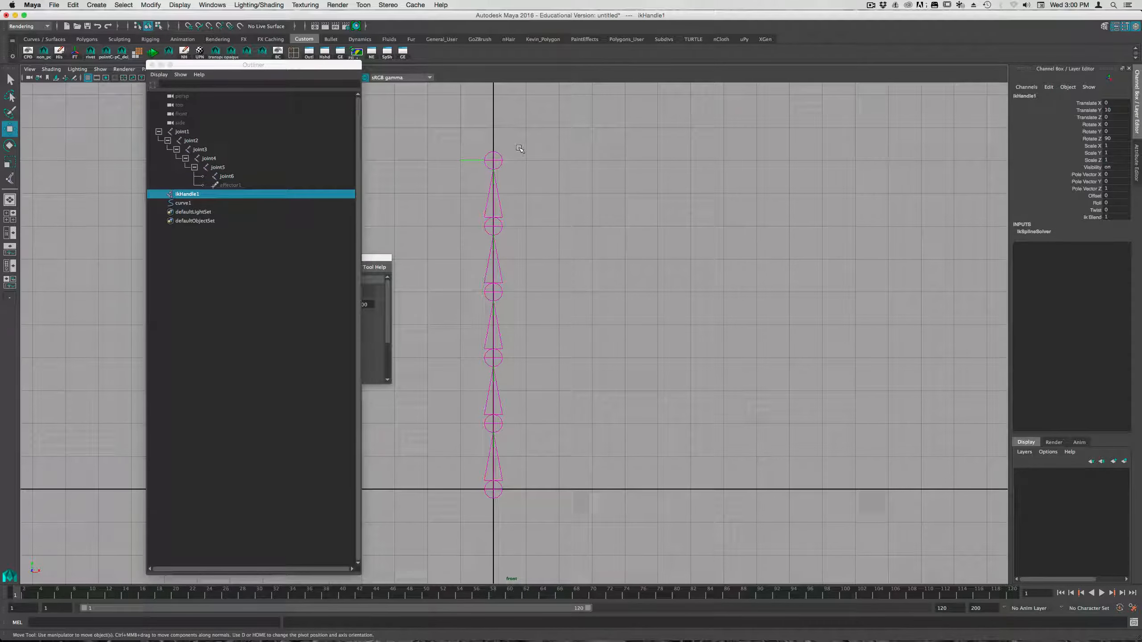
left_click(481, 173)
left_click_drag(457, 151, 474, 172)
left_click(198, 204)
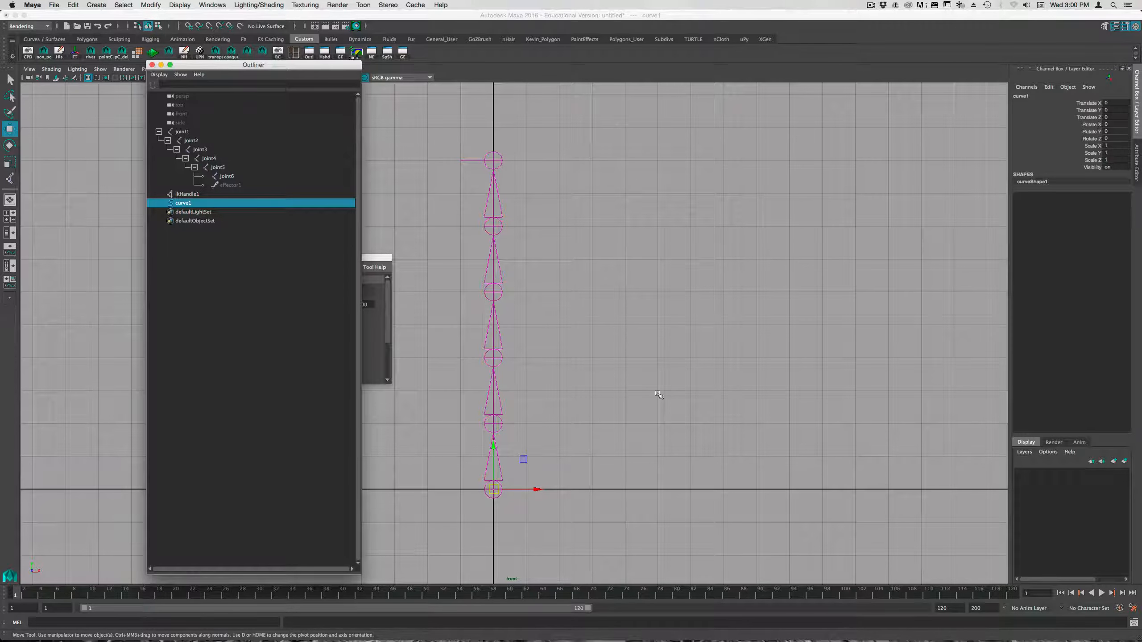
right_click(680, 365)
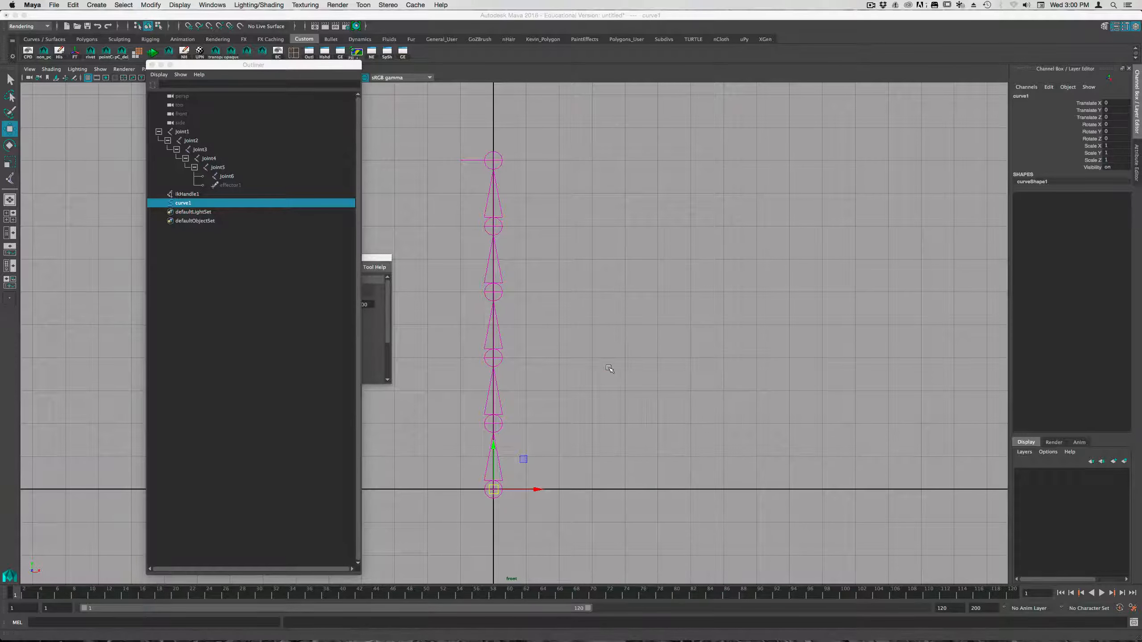
left_click(565, 376)
left_click(491, 381)
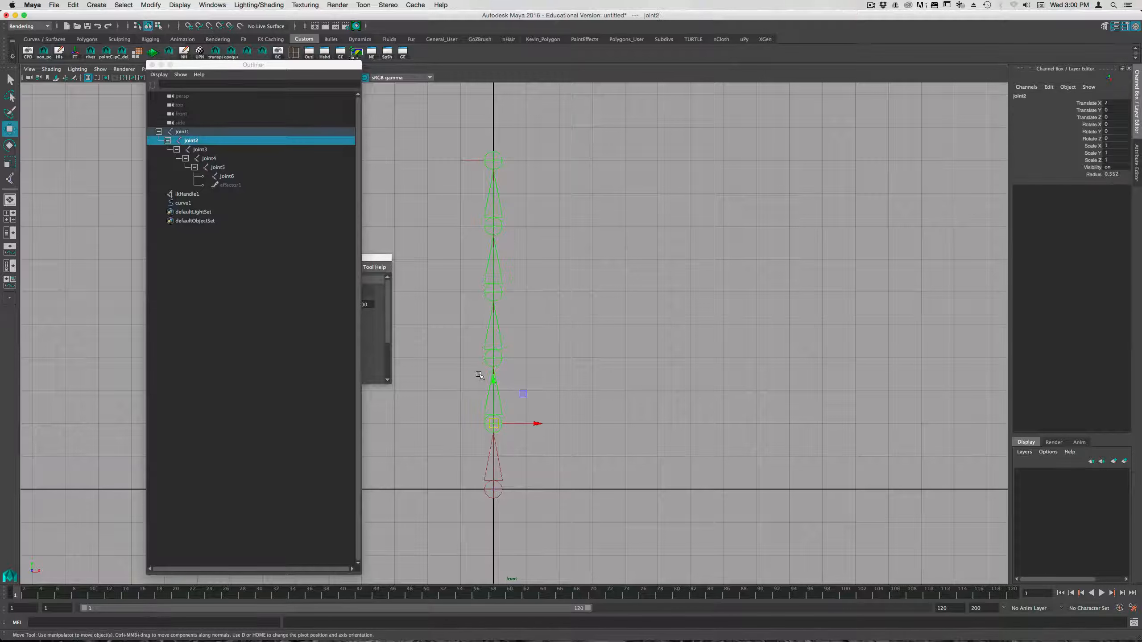
Step: Try component selection mode for reaching the curve's control vertices, and return to object selection with the second joint selected
left_click(158, 28)
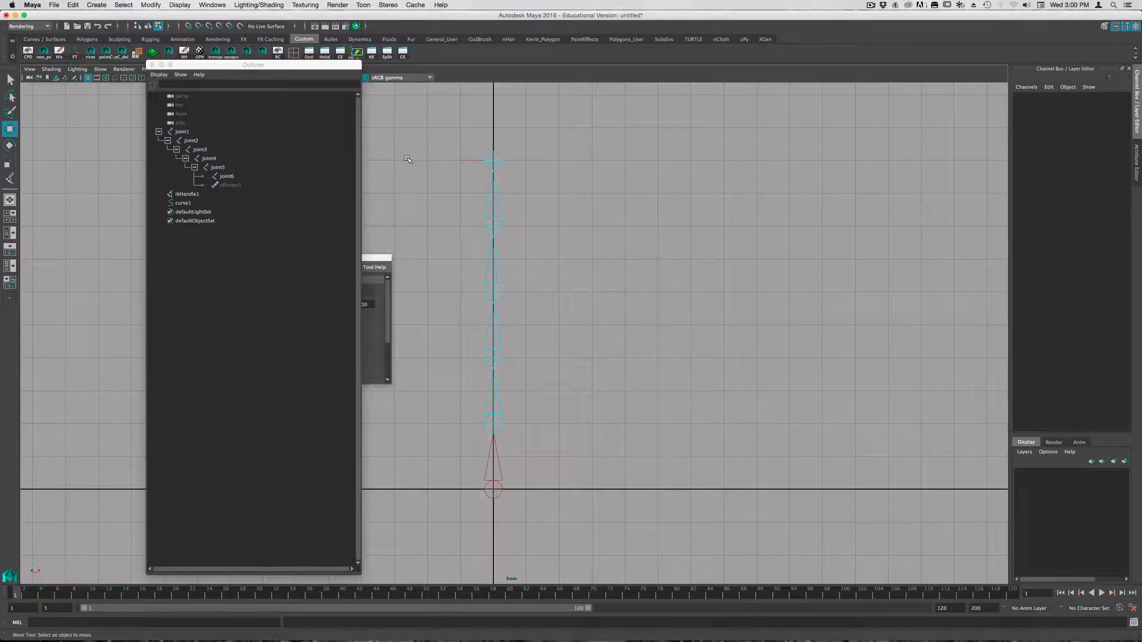
right_click(421, 205)
right_click(481, 215)
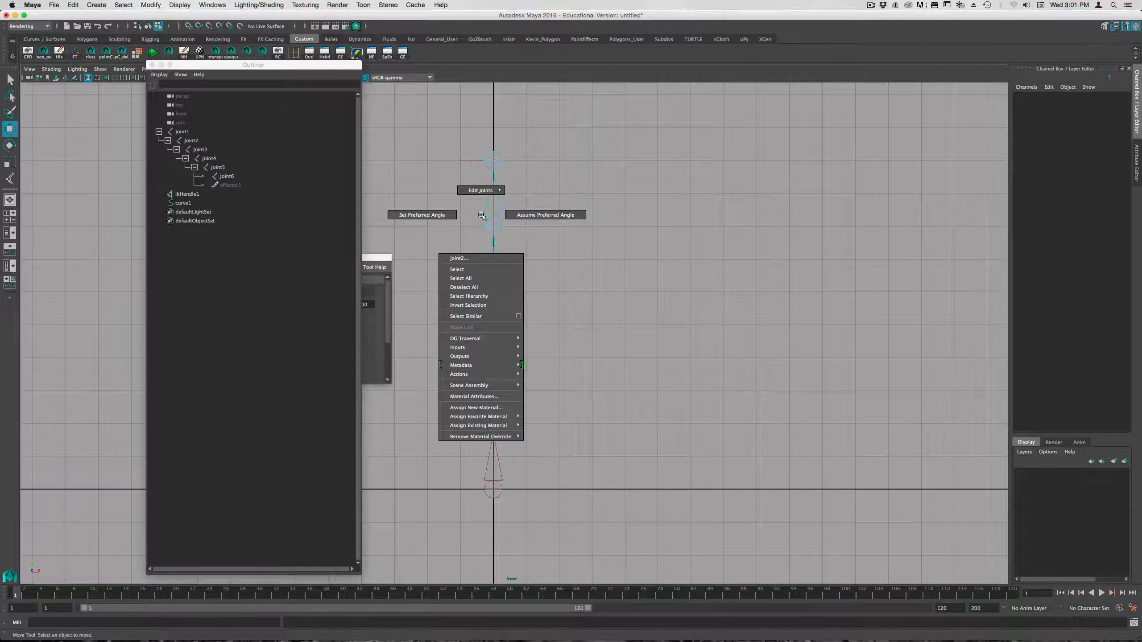
right_click_drag(487, 215, 513, 212)
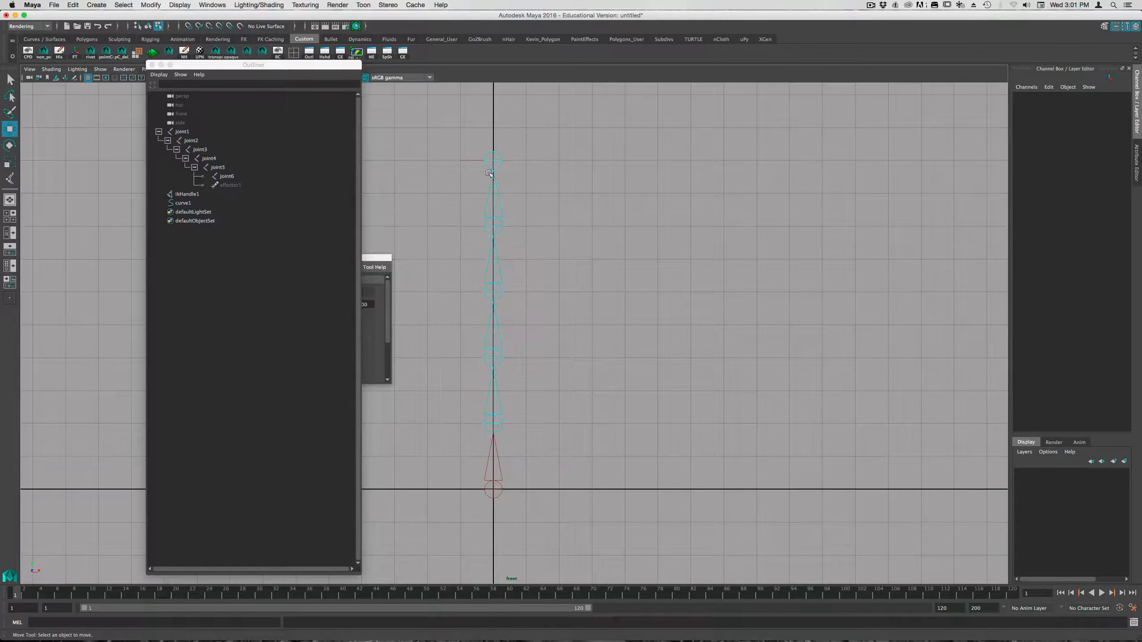
right_click_drag(488, 174, 490, 419)
right_click(482, 413)
right_click(427, 411)
left_click(493, 422)
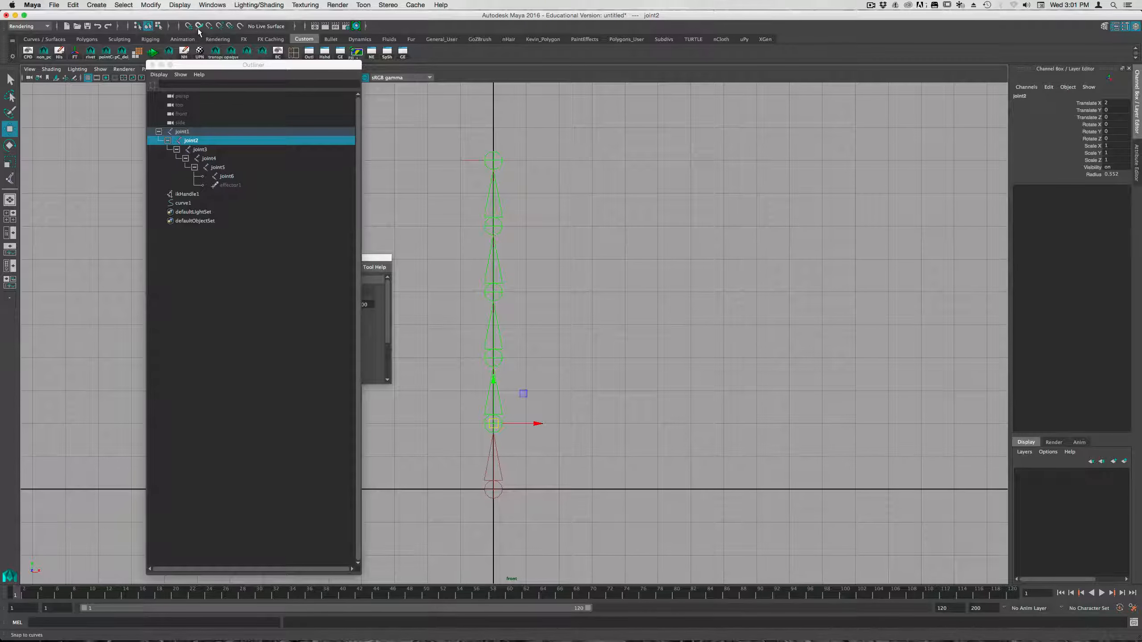
Step: Select only the spline curve in the front view with the object selection masks, and display its control vertices
left_click(171, 26)
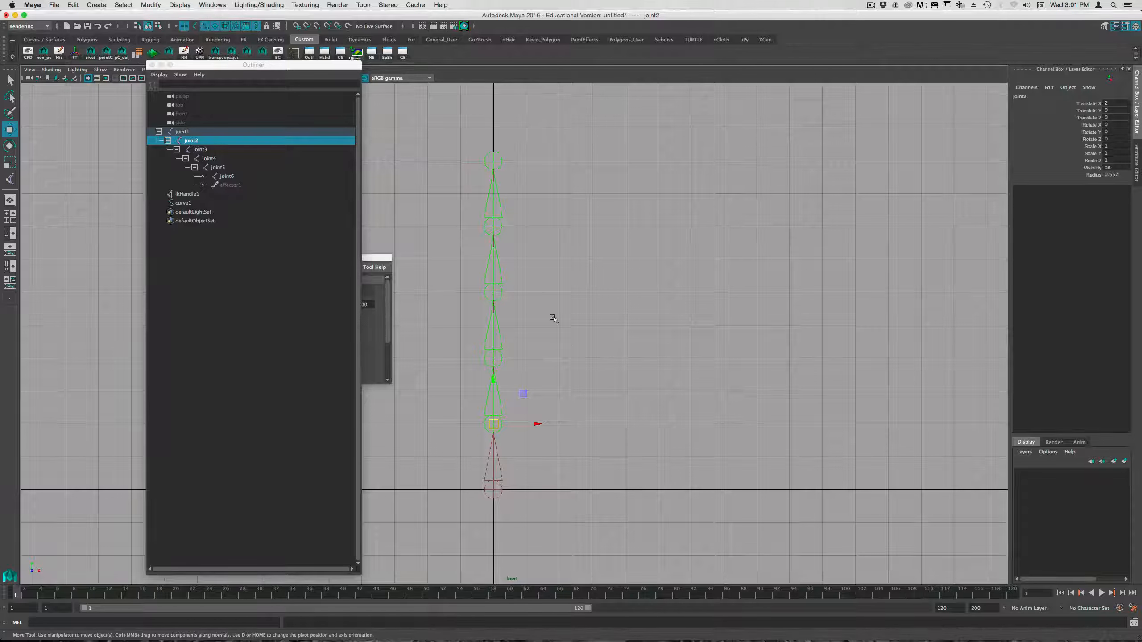
left_click_drag(539, 359, 459, 345)
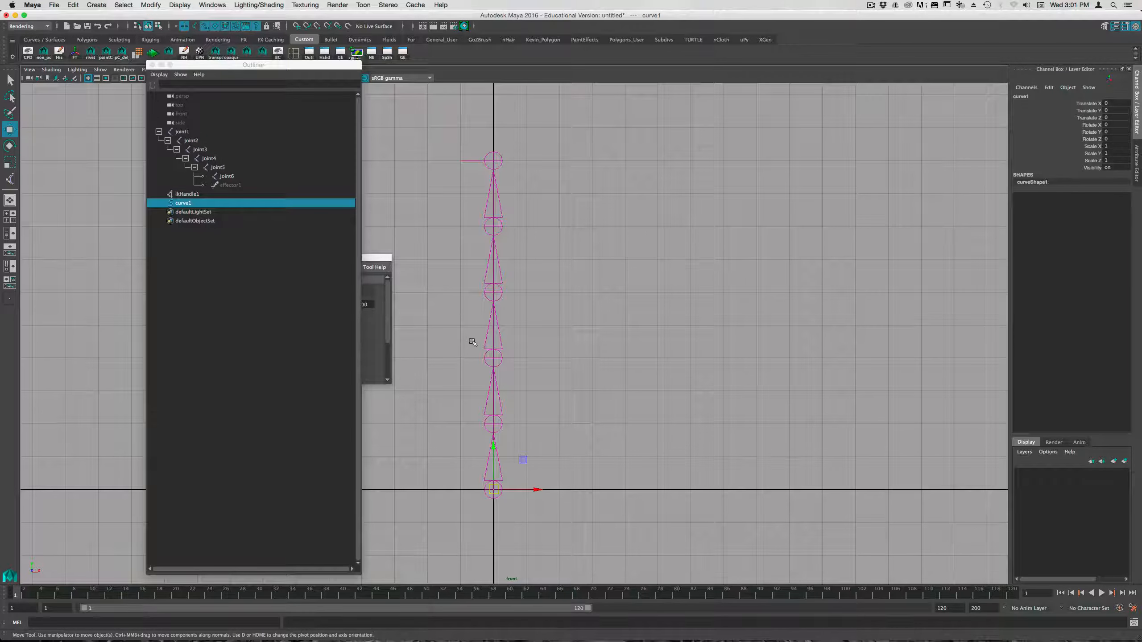
right_click_drag(602, 331, 545, 336)
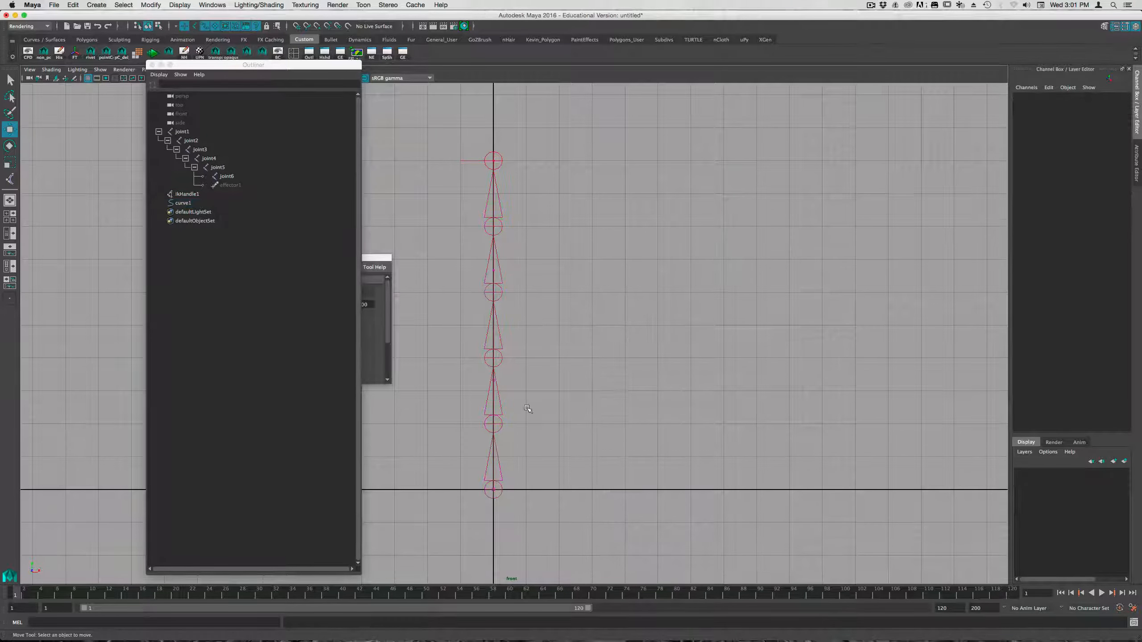
Step: Move the curve's second control vertex to about X 4.3, Y 3.0, and the third to about X -2.25, Y 7.05
left_click_drag(480, 378, 655, 390)
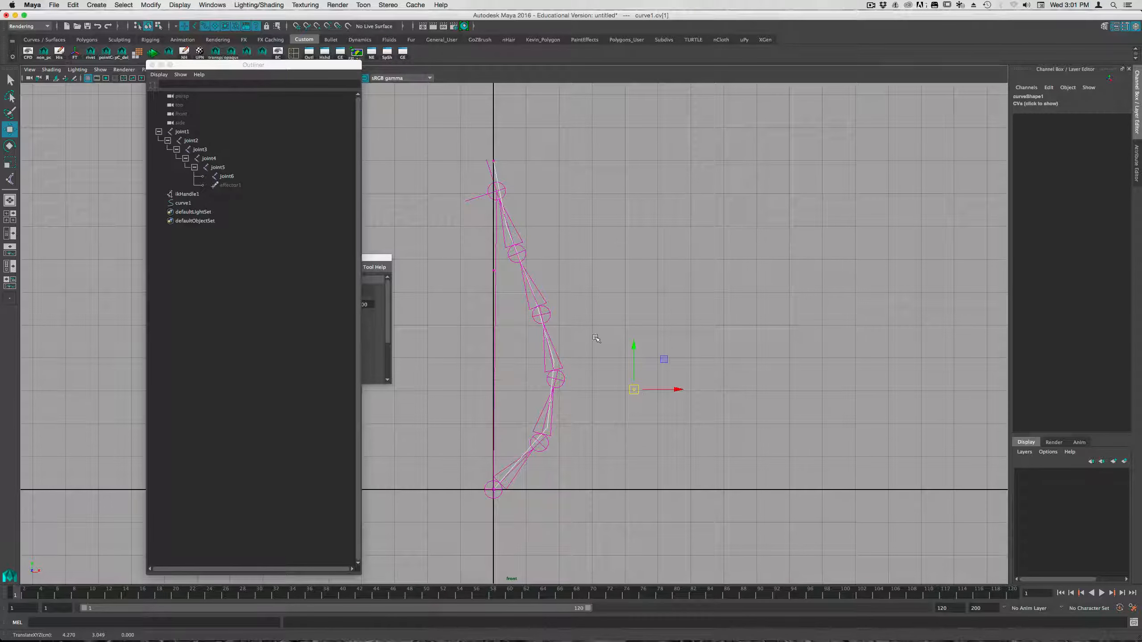
left_click(494, 271)
left_click_drag(494, 271, 401, 263)
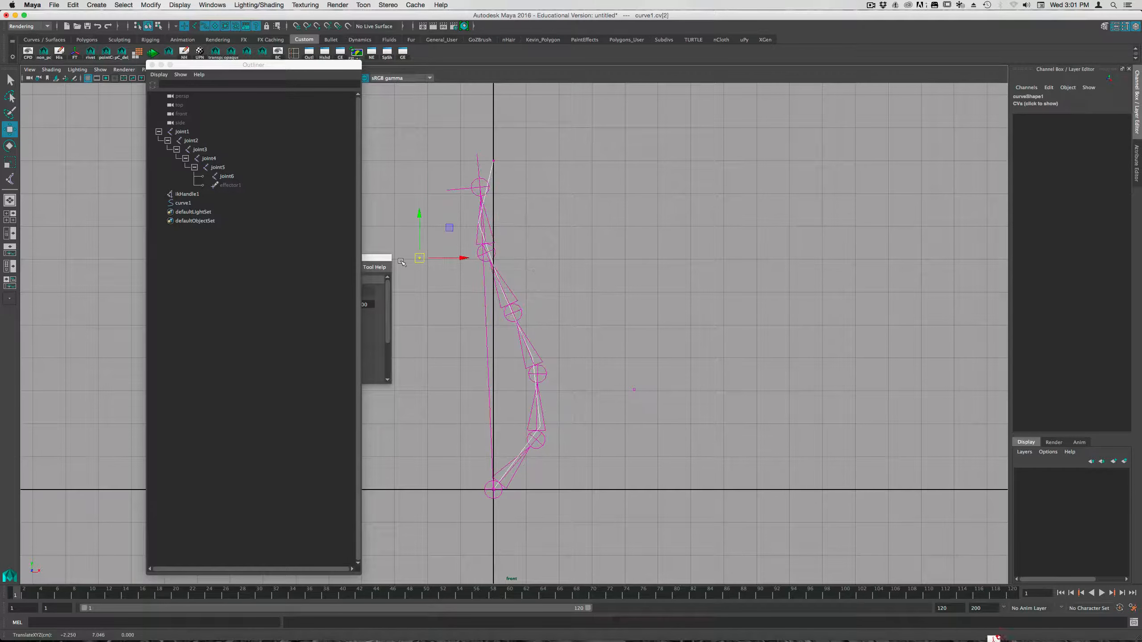
Step: Move the curve's topmost control vertex to about X -0.27, Y 9.55, and shift the Outliner away from the joint chain
left_click(495, 163)
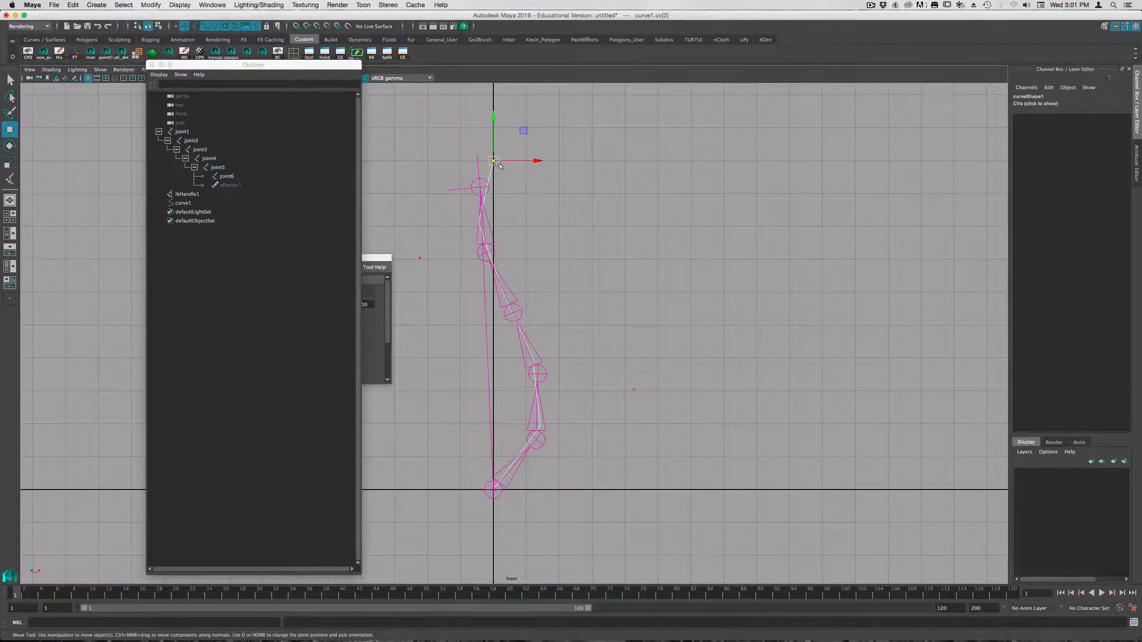
mouse_move(495, 163)
left_mouse_down()
mouse_move(412, 165)
mouse_move(591, 221)
mouse_move(480, 147)
left_mouse_up()
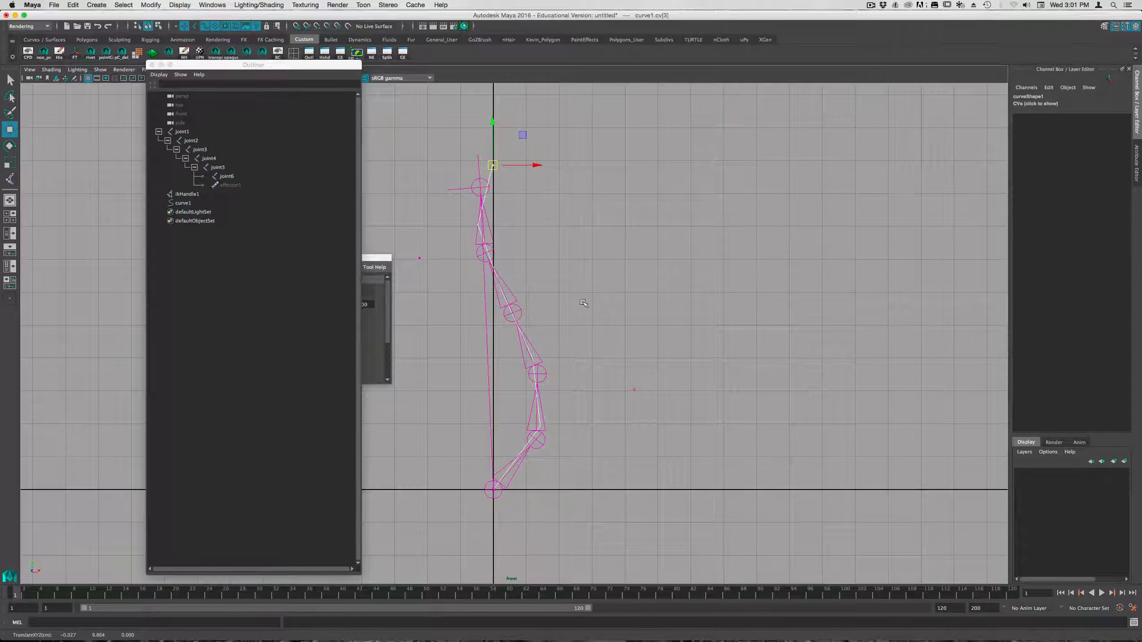
mouse_move(492, 165)
left_mouse_down()
mouse_move(407, 173)
mouse_move(603, 178)
mouse_move(445, 173)
mouse_move(484, 175)
left_mouse_up()
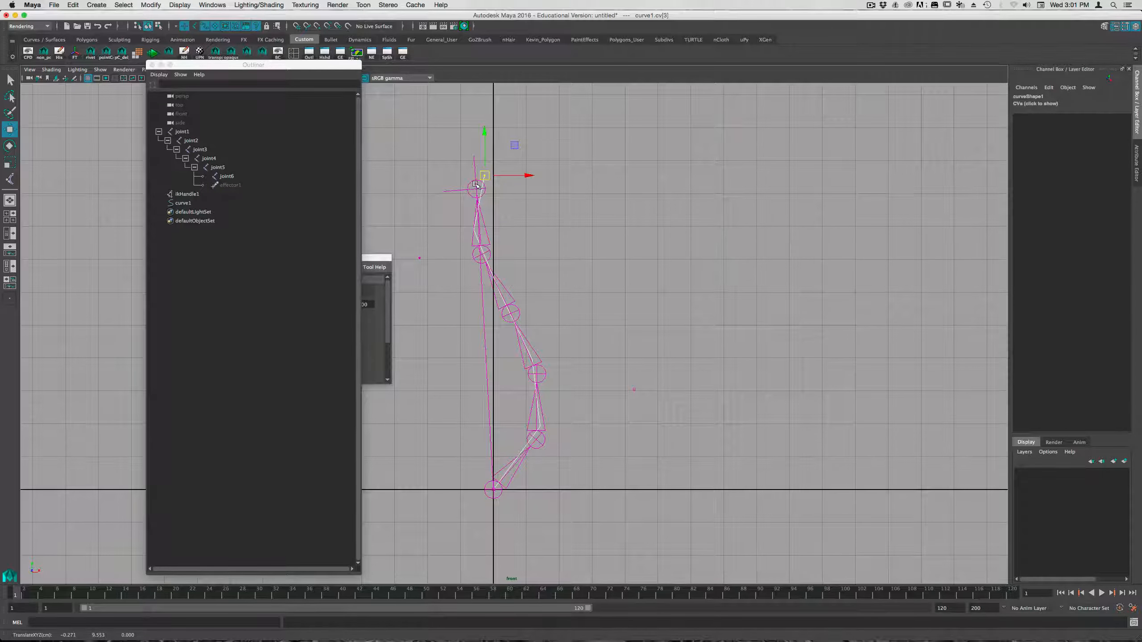
left_click_drag(304, 65, 270, 56)
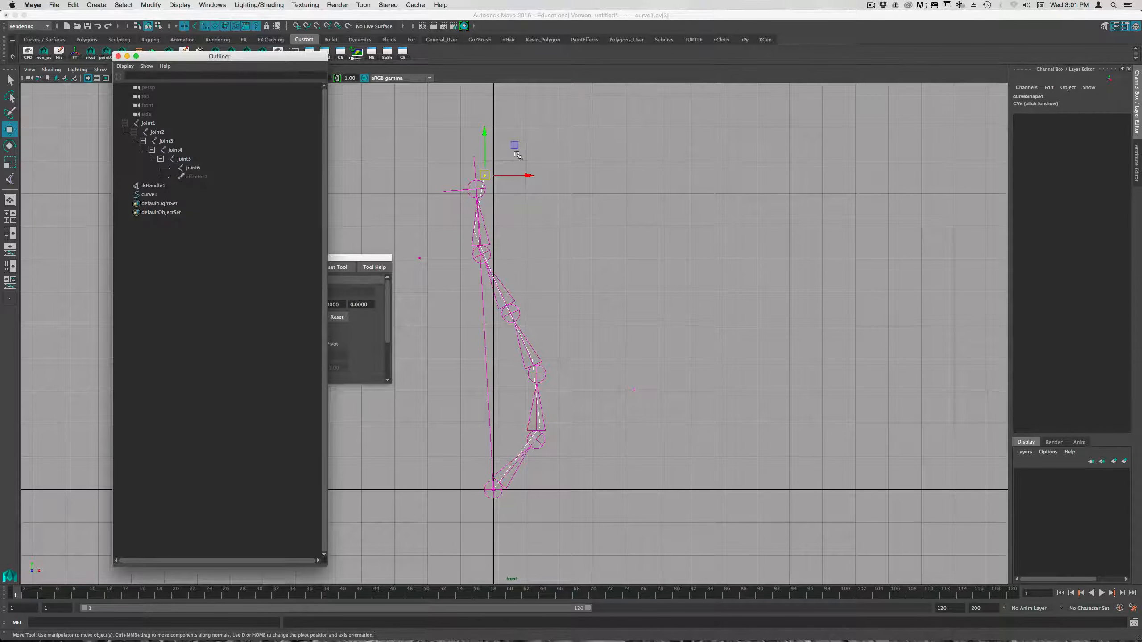
Step: Shift the curve's topmost control vertex slightly up and to the right, and create a cluster on it with Relative off and Envelope 1.000
mouse_move(515, 145)
left_mouse_down()
mouse_move(510, 242)
mouse_move(562, 241)
mouse_move(557, 144)
mouse_move(527, 146)
left_mouse_up()
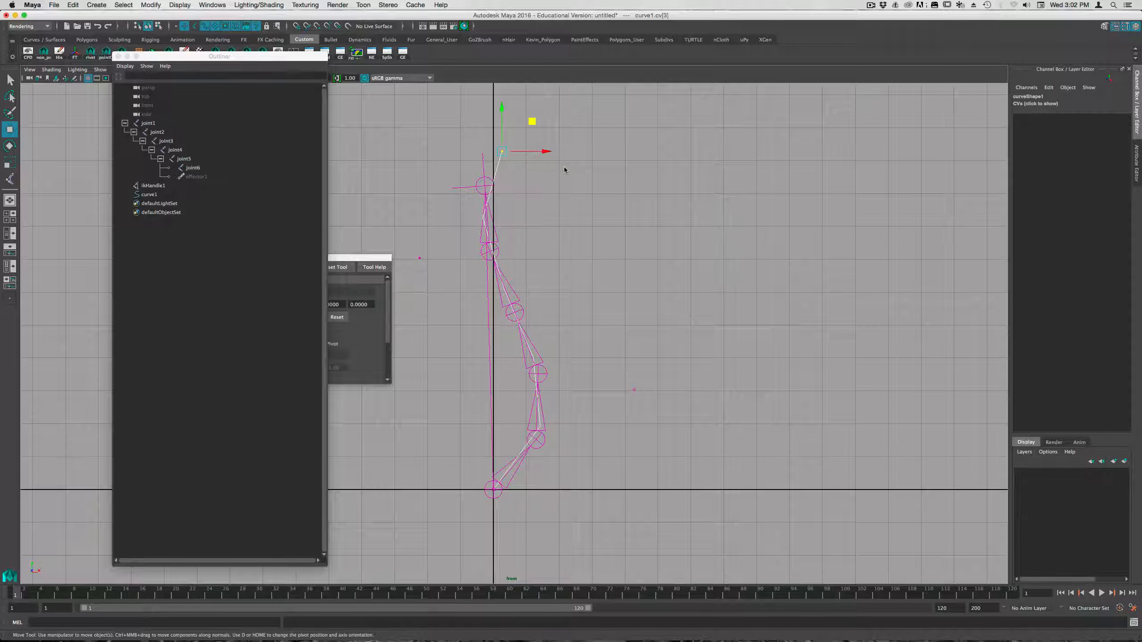
key("space")
left_click(557, 202)
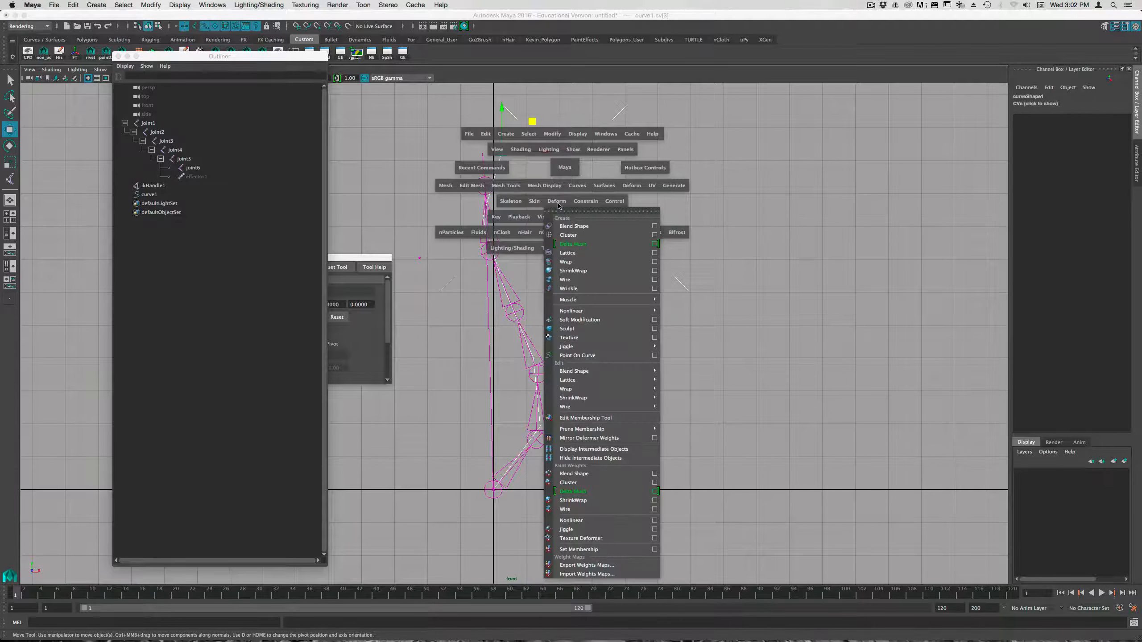
left_click(654, 235)
left_click_drag(454, 221, 769, 220)
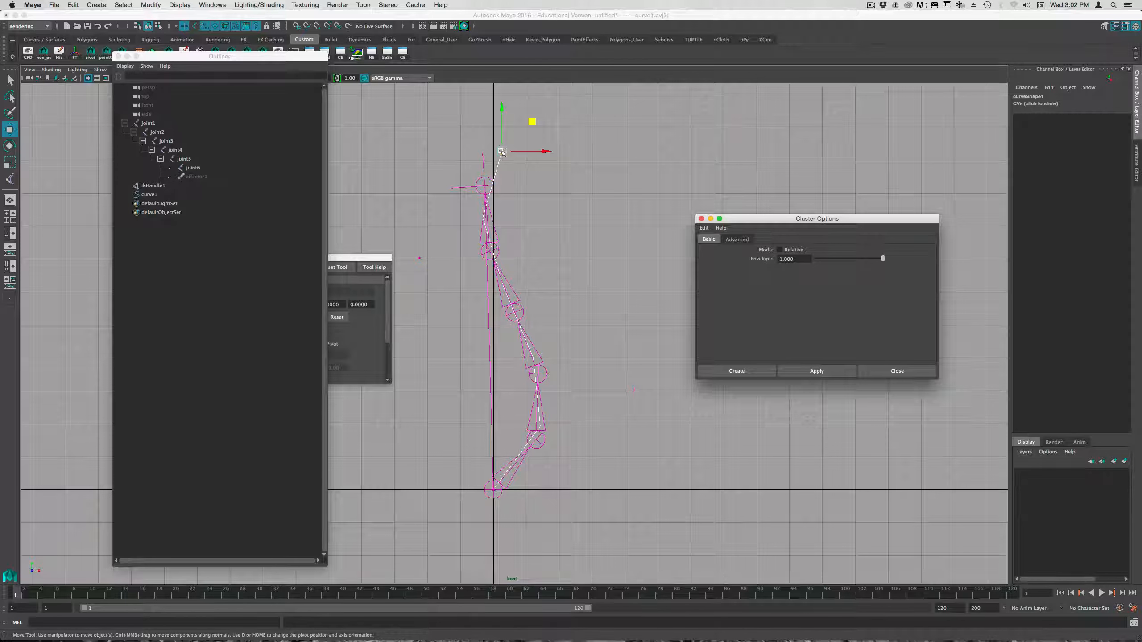
left_click(754, 373)
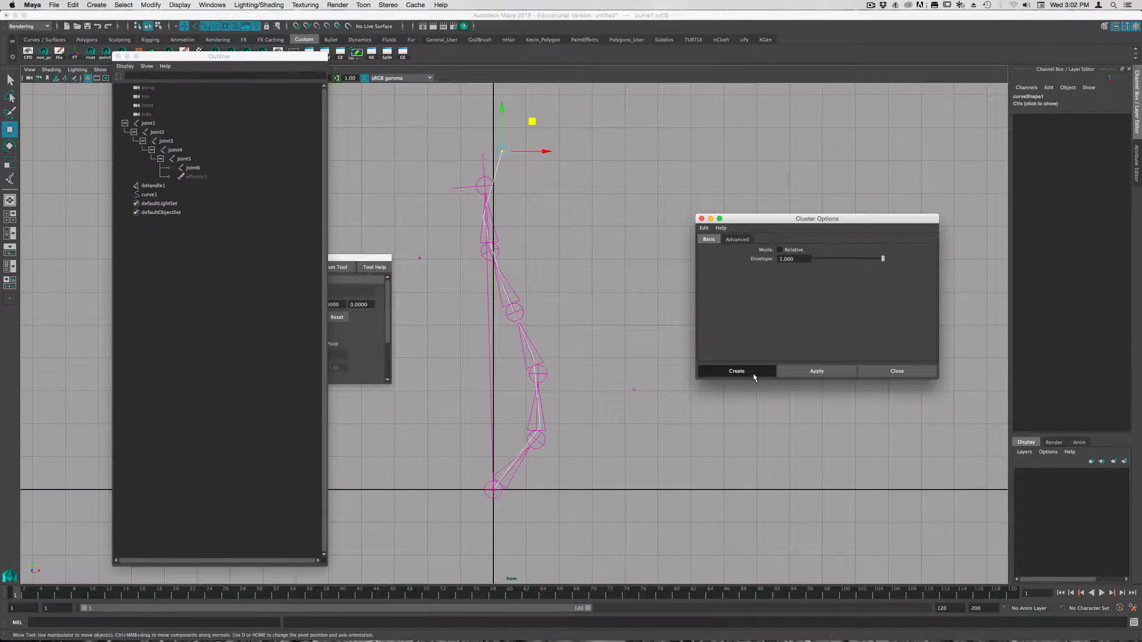
Step: Select only the cluster handle in the front view and highlight its Translate X through Scale Z channels
left_click(528, 172)
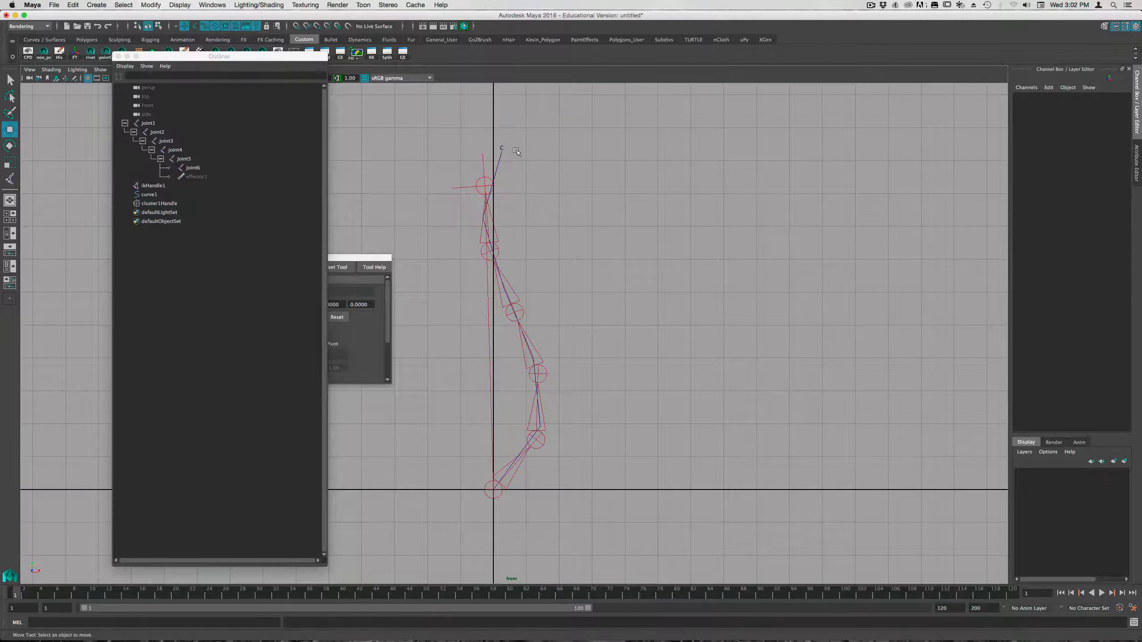
left_click_drag(488, 133, 520, 154)
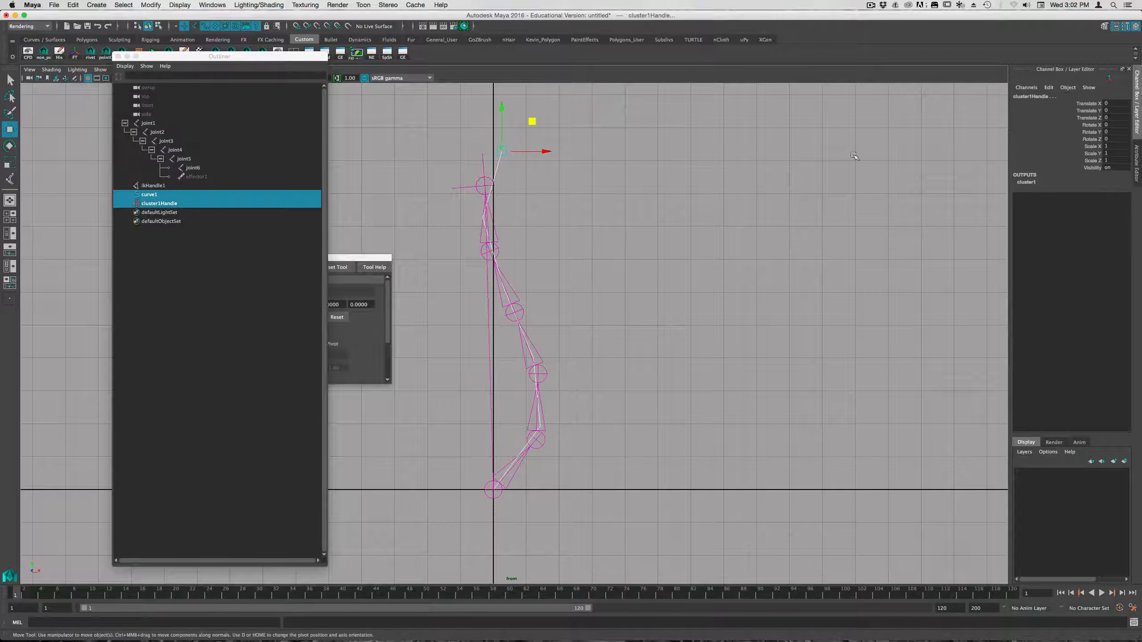
left_click(786, 145)
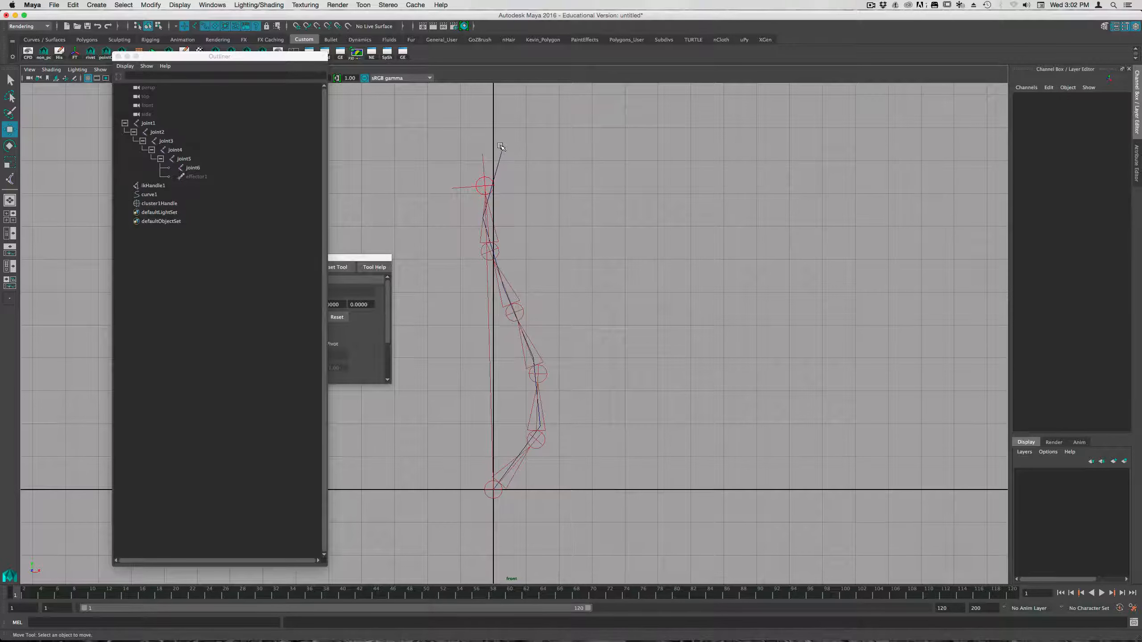
left_click(502, 149)
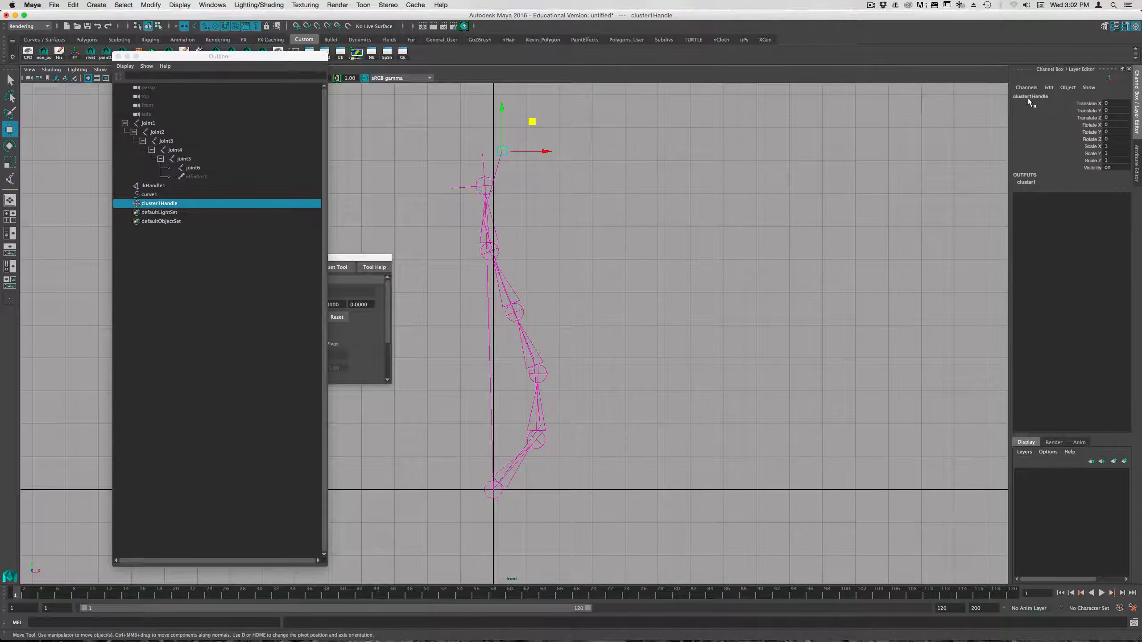
left_click_drag(1097, 104, 1100, 162)
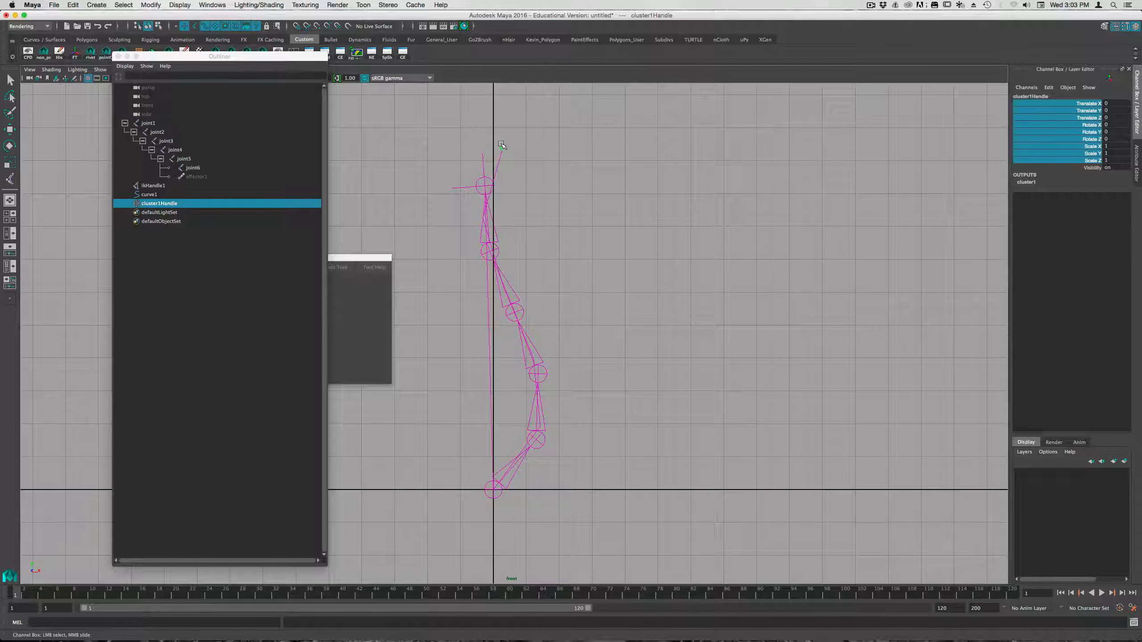
Step: Move the cluster handle to about Translate X -0.461 and Translate Y 0.027 to bend the spline chain
key("w")
mouse_move(504, 148)
middle_mouse_down()
mouse_move(512, 211)
mouse_move(398, 185)
mouse_move(508, 184)
mouse_move(496, 196)
mouse_move(407, 162)
mouse_move(538, 211)
mouse_move(526, 164)
mouse_move(490, 163)
mouse_move(487, 150)
middle_mouse_up()
left_click(1085, 110)
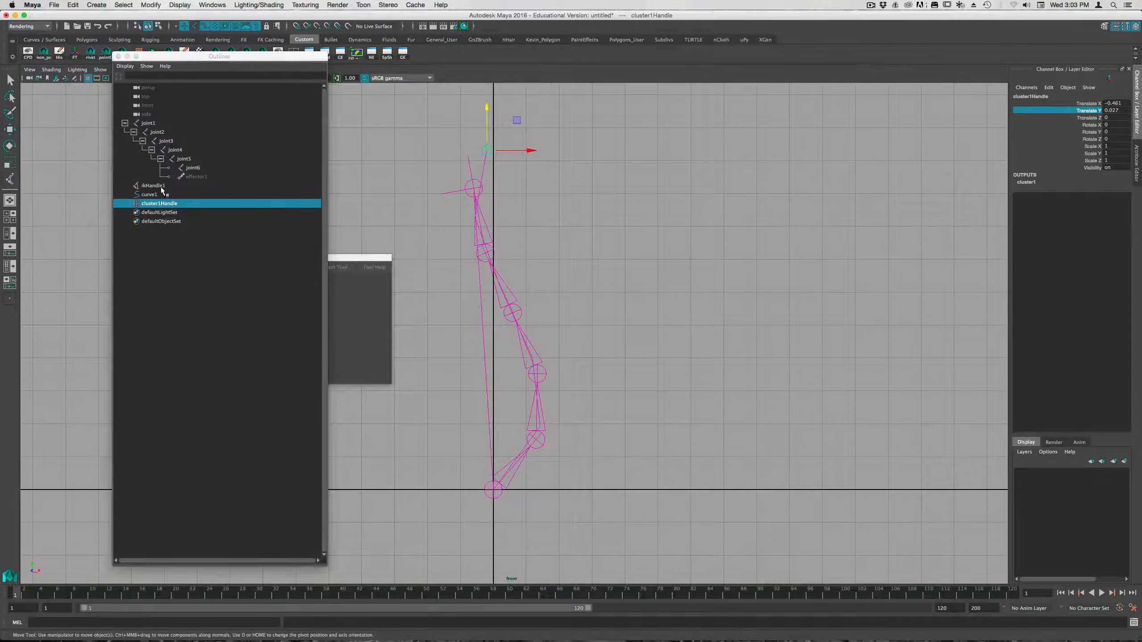
Step: Delete the effector, IK handle, curve and cluster handle, and the remaining joint chain
left_click(198, 178, "shift")
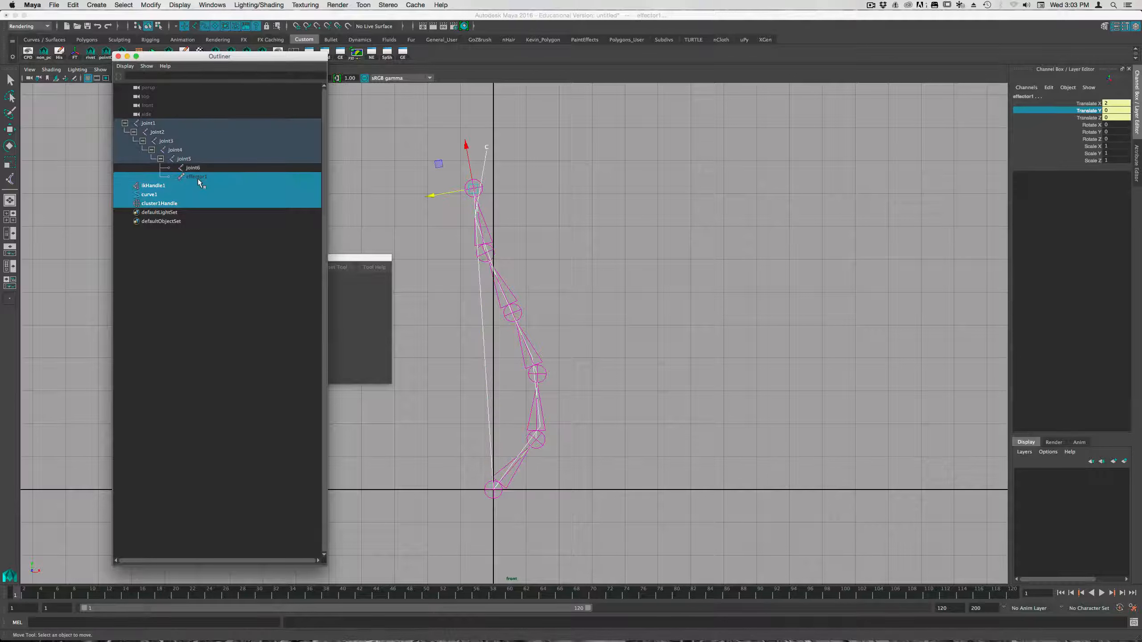
key("Delete")
left_click(432, 296)
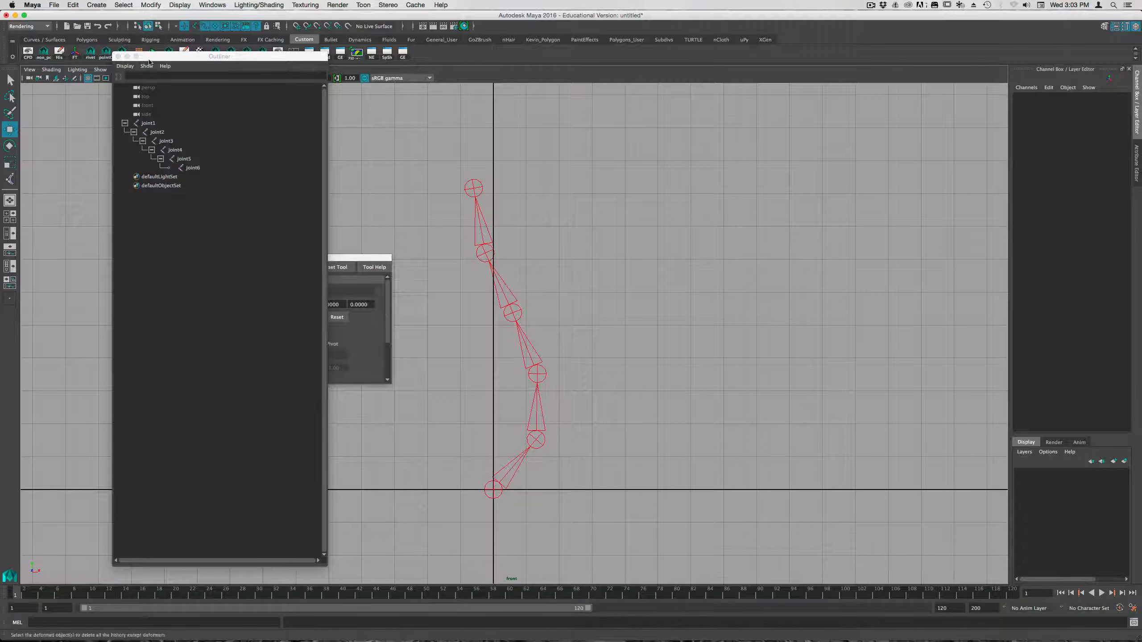
left_click_drag(467, 476, 508, 499)
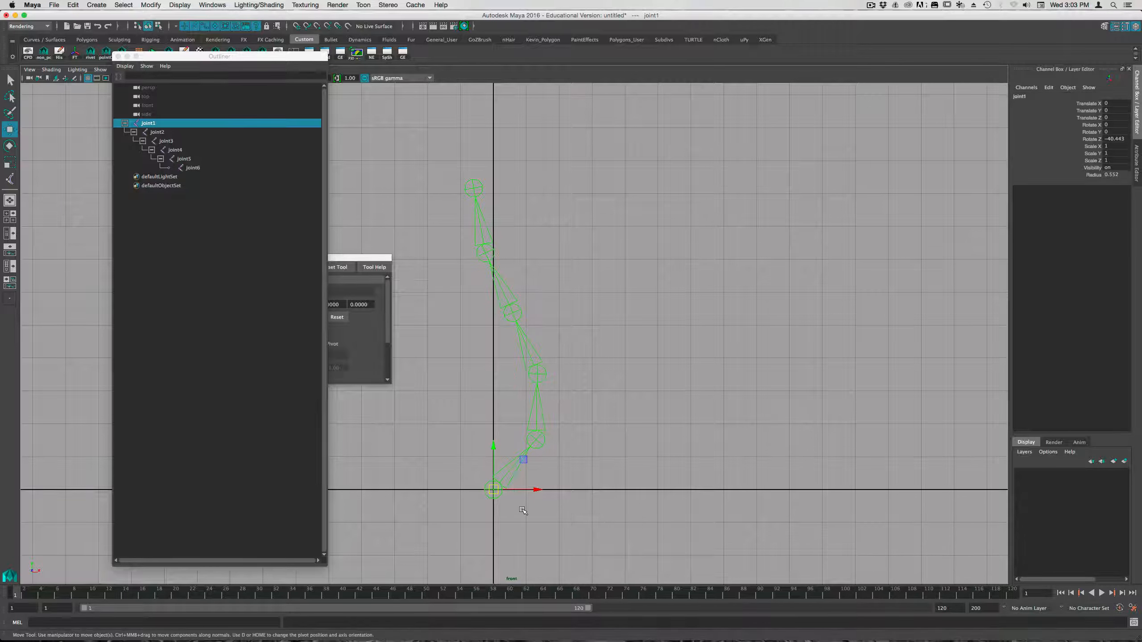
key("Delete")
Step: Create a vertical chain of six joints in the front view, from the origin up to Y 10 in 2-unit steps, and expand its hierarchy
key("space")
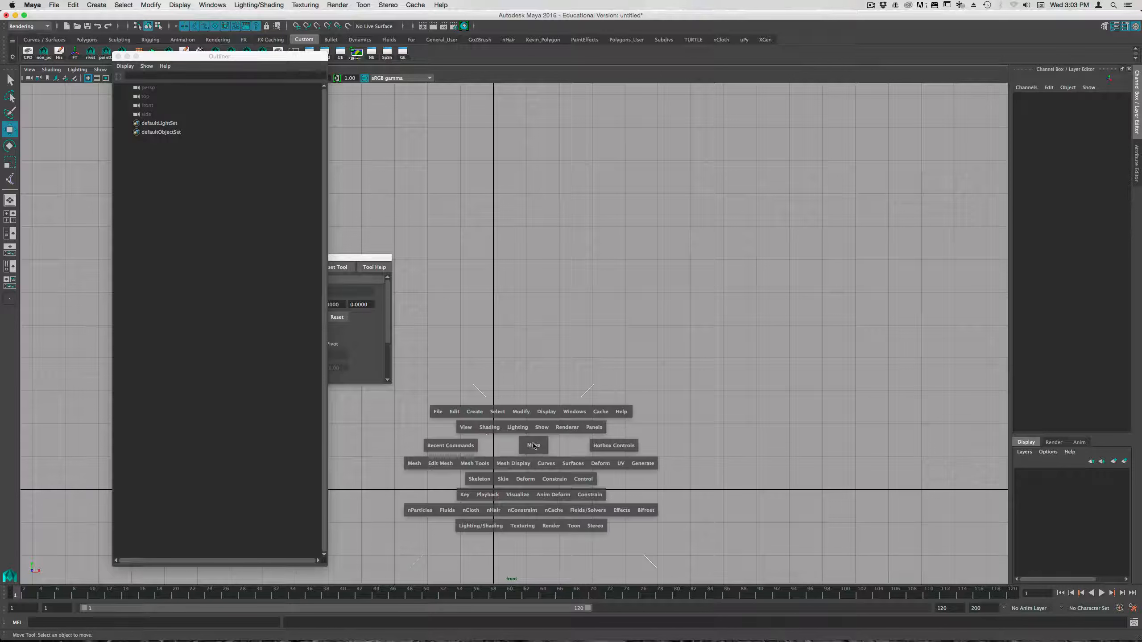
left_click(479, 478)
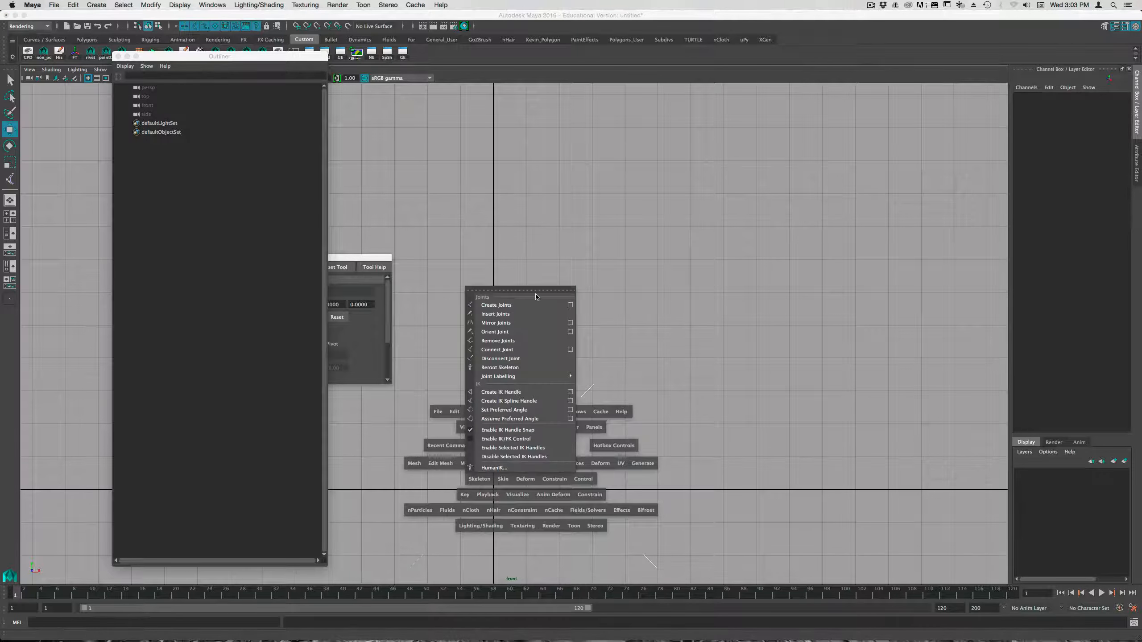
left_click(496, 305)
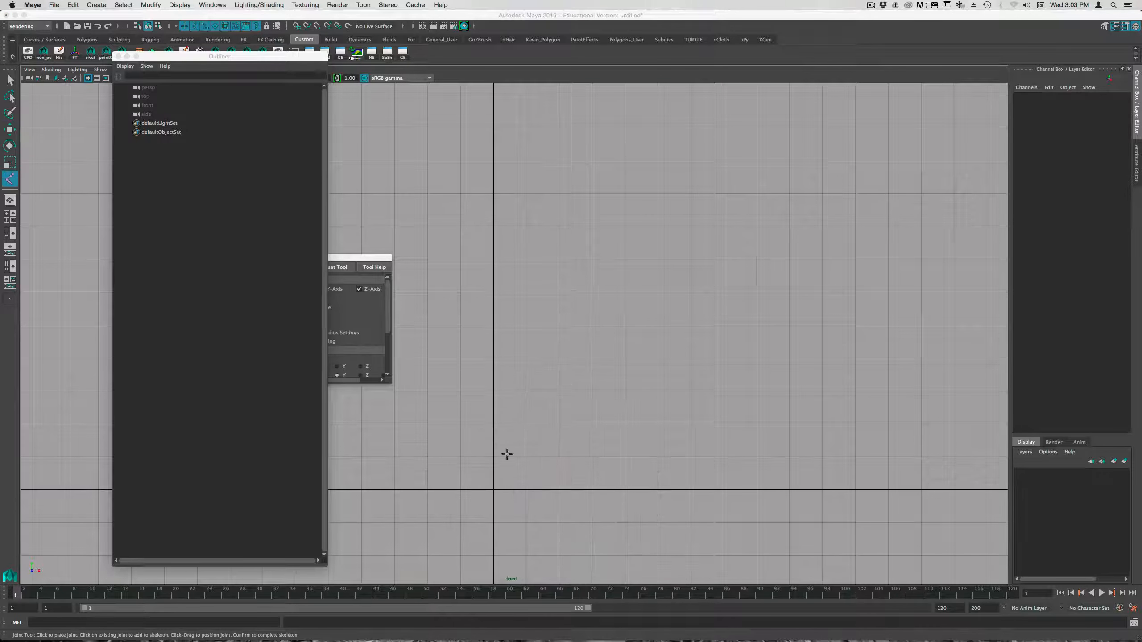
left_click(494, 492)
left_click(494, 423)
left_click(493, 358)
left_click(493, 293)
left_click(493, 226)
left_click(493, 162)
key("w")
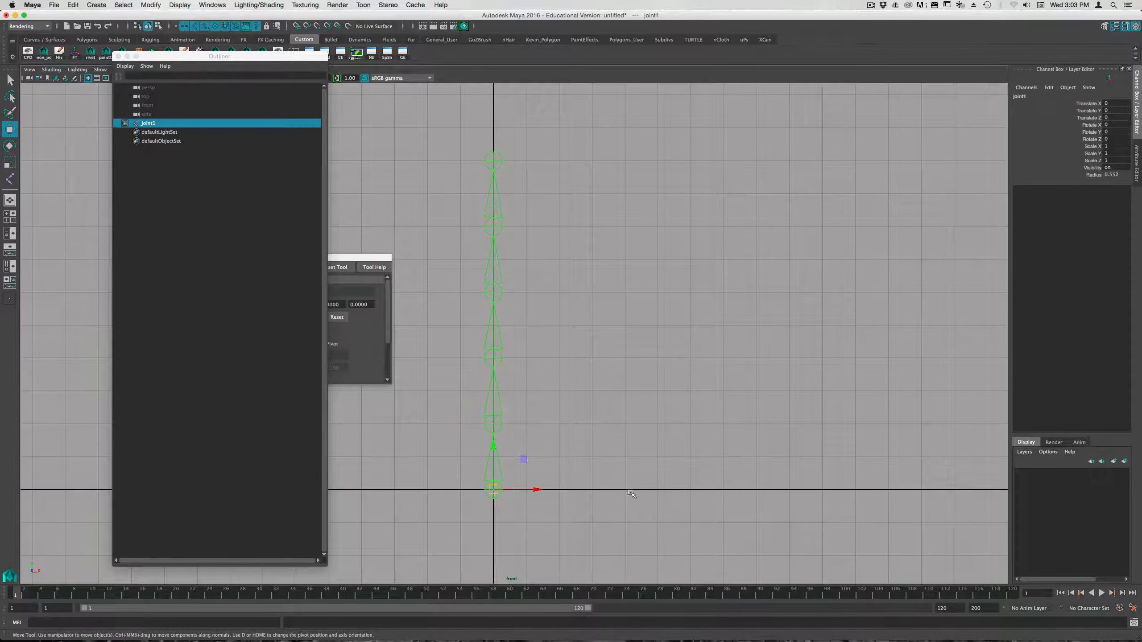
left_click(125, 122)
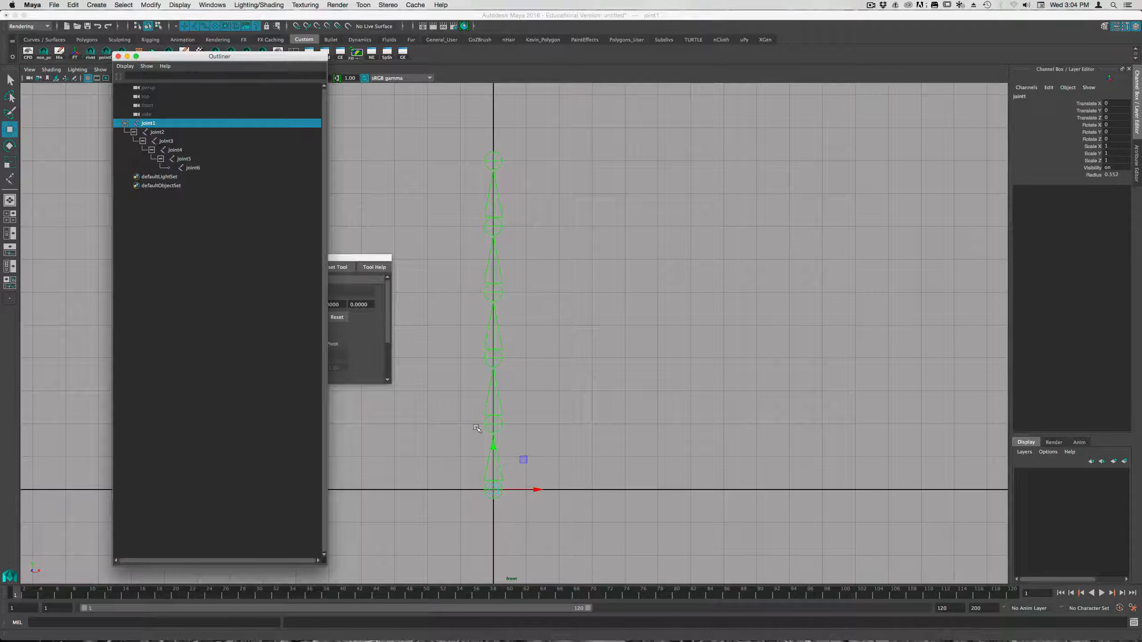
Step: Draw a cubic EP curve snapped from the base joint to the top joint, with the Tool Settings window moved clear of the chain
left_click_drag(360, 258, 858, 250)
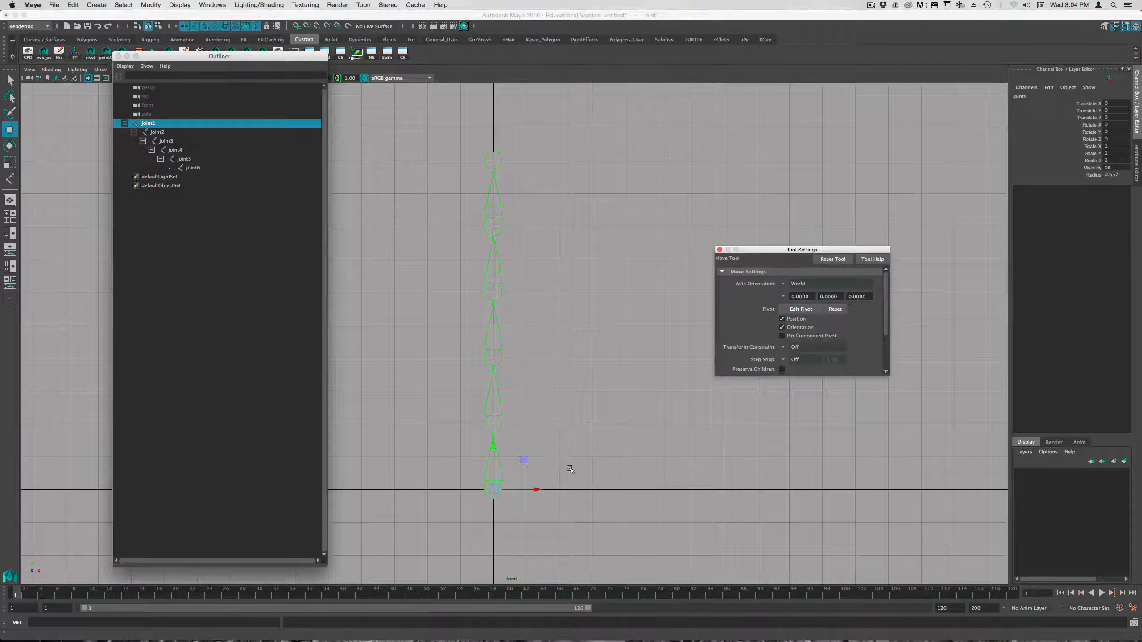
left_click(551, 482)
key("space")
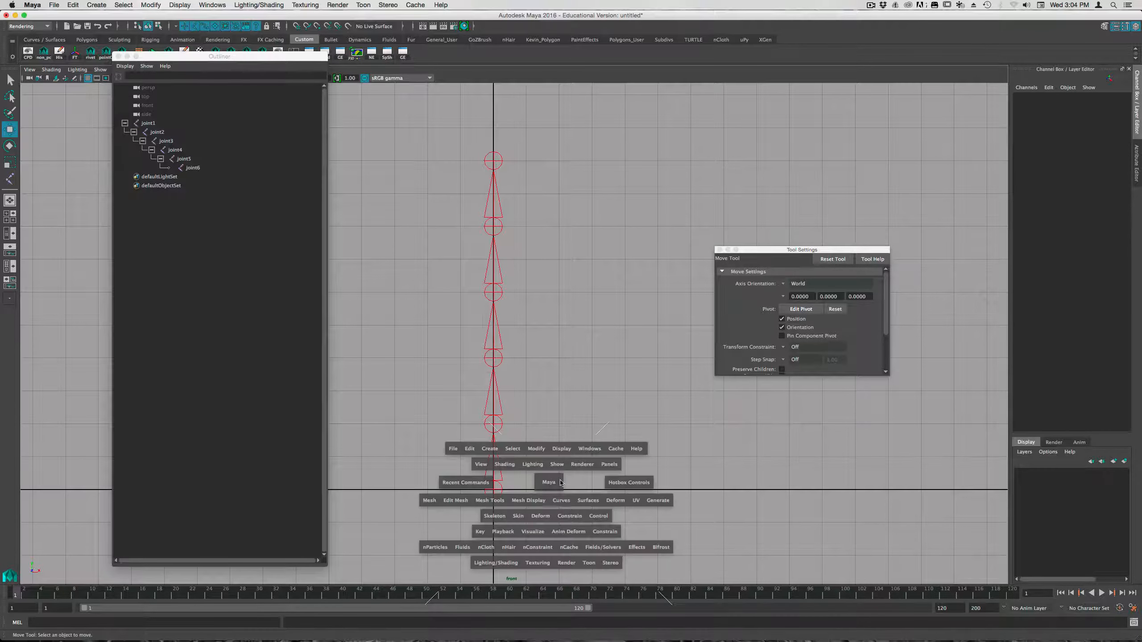
left_click(490, 449)
mouse_move(546, 483)
mouse_move(553, 518)
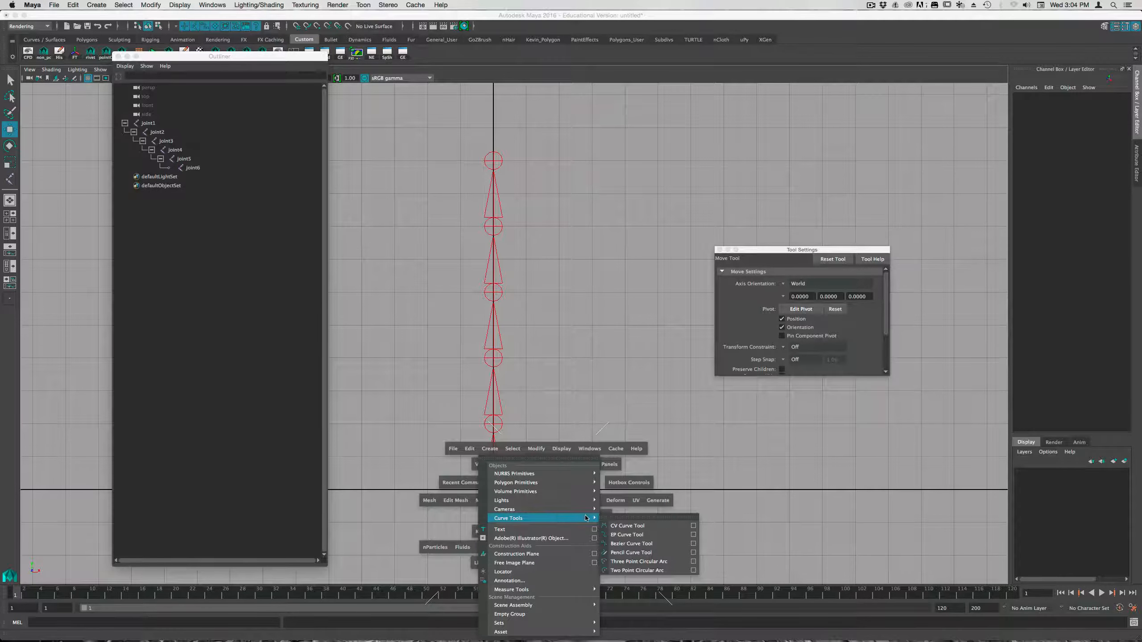
left_click(627, 535)
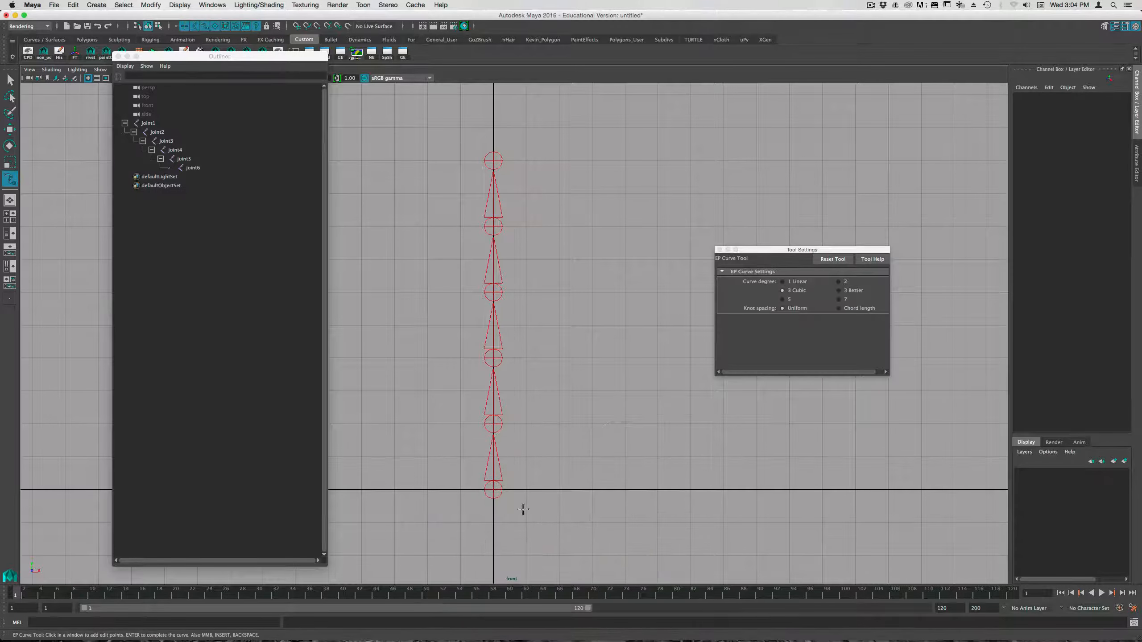
key("v")
left_click(494, 489)
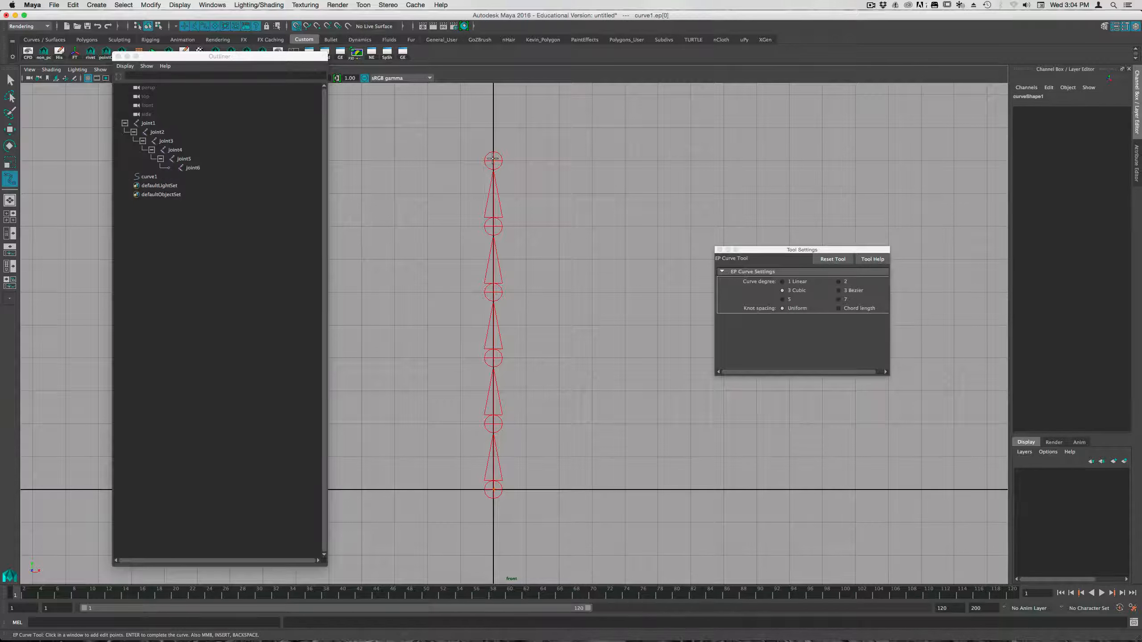
left_click(501, 164)
key("w")
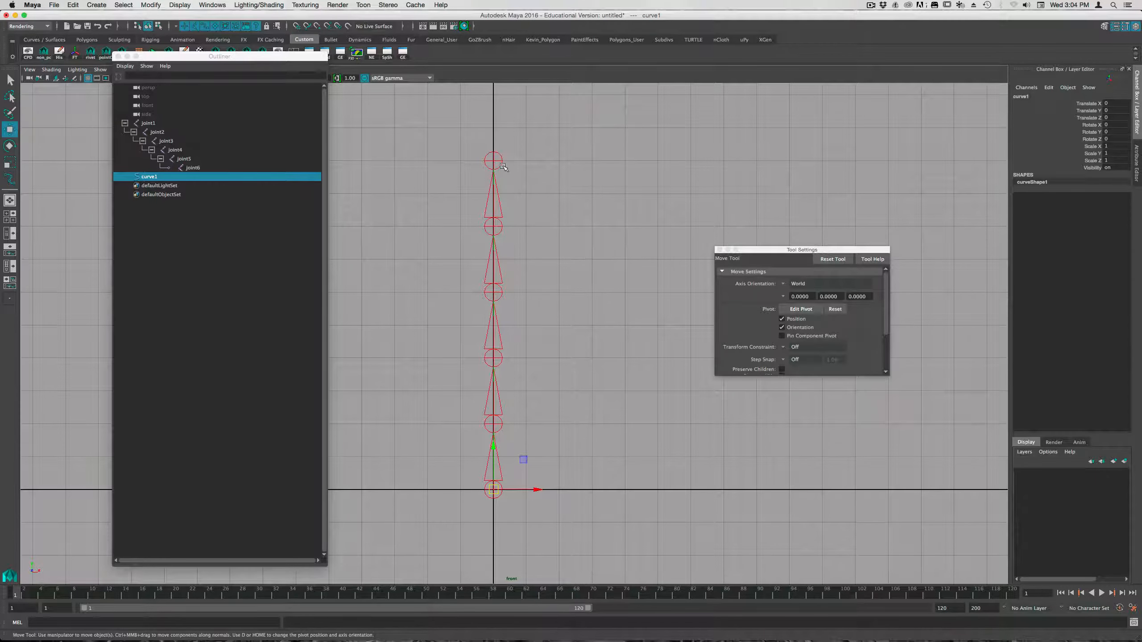
left_click(526, 286)
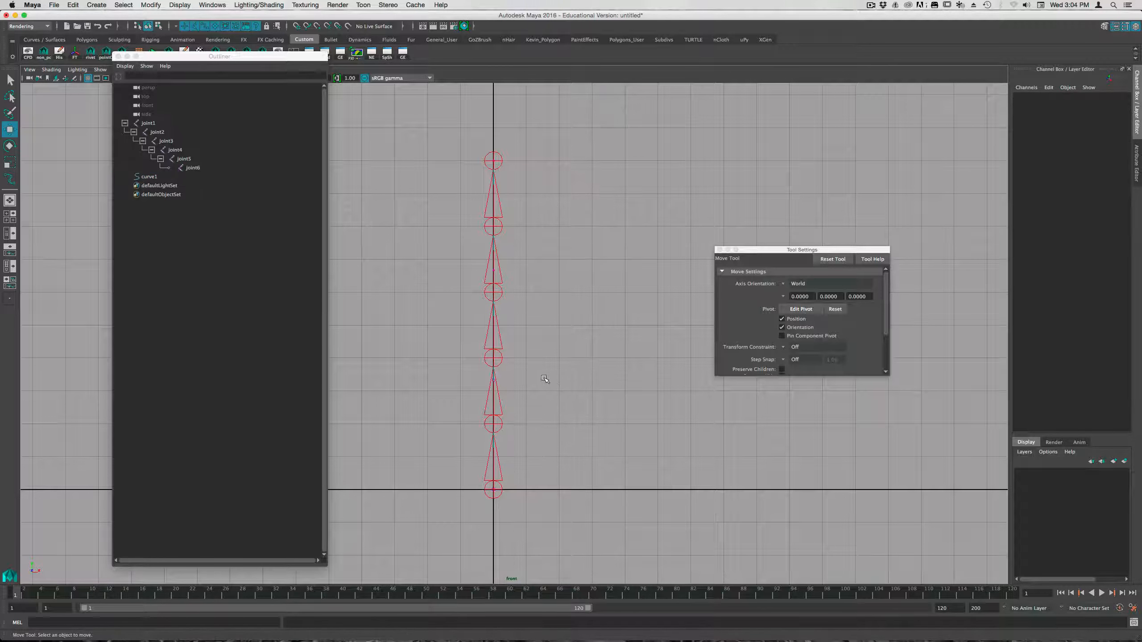
Step: Rebuild curve1 uniformly with 6 spans, degree 3 Cubic and parameter range 0 to 1
left_click(163, 177)
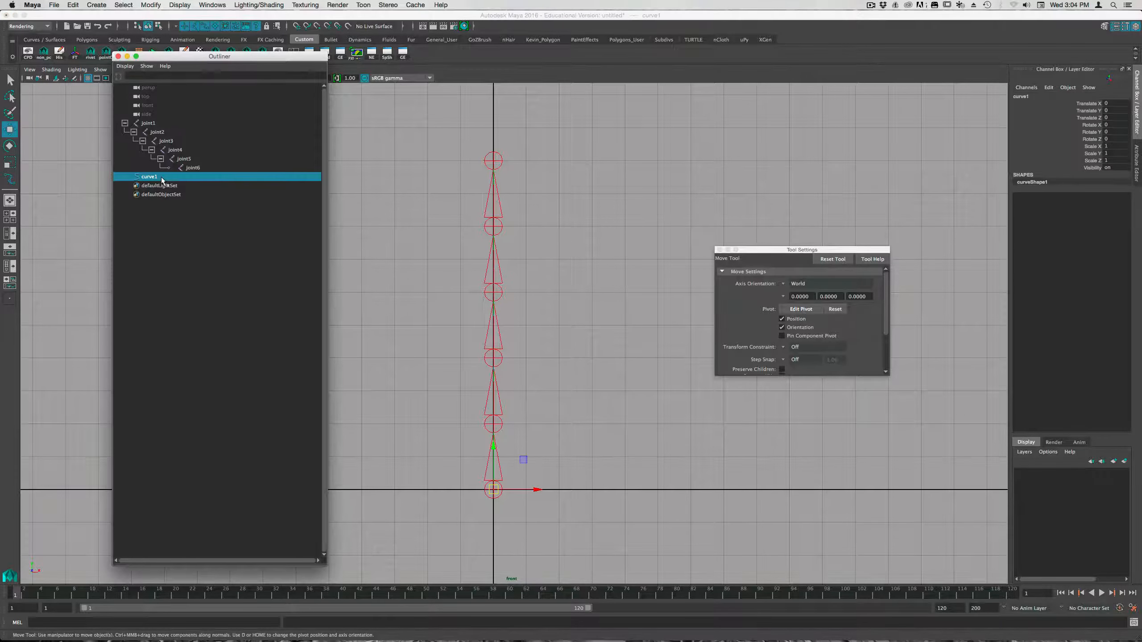
key("space")
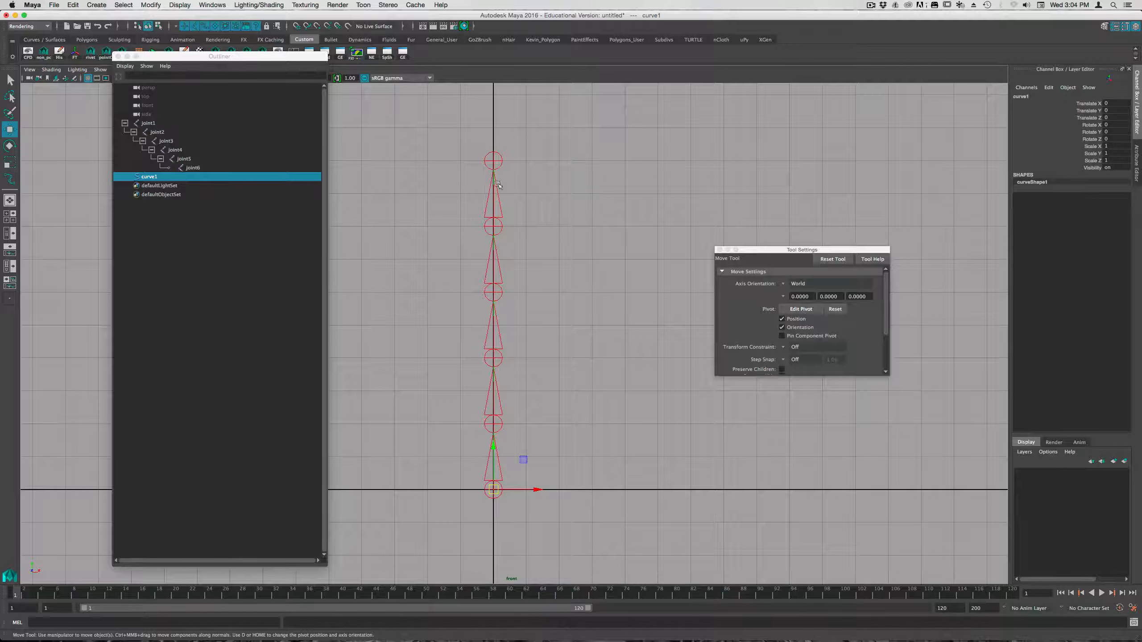
key("space")
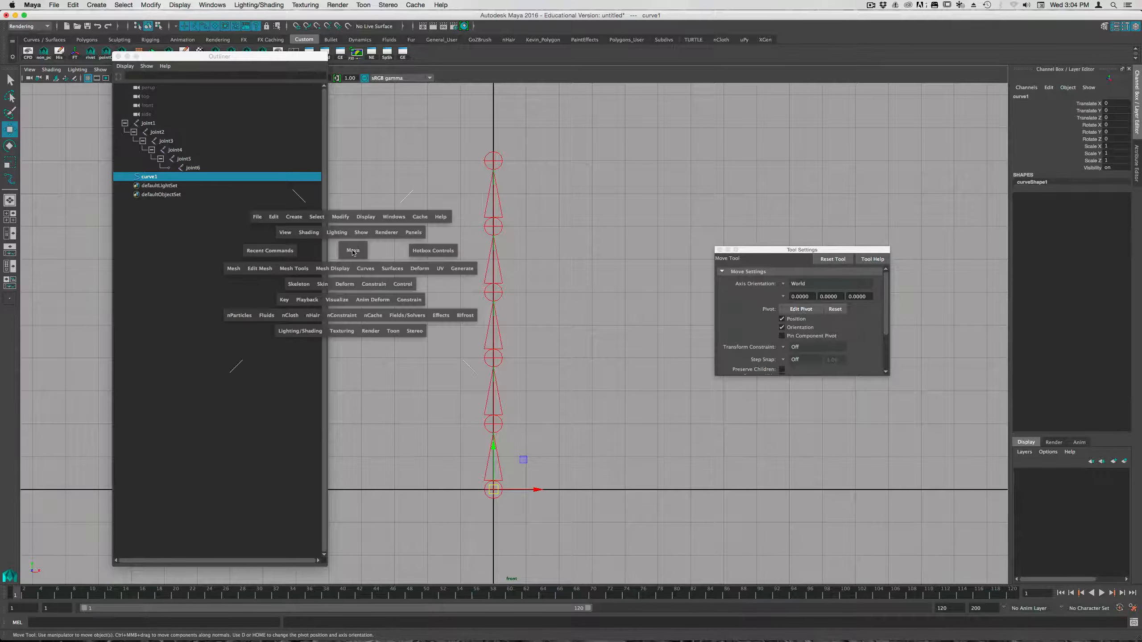
left_click(361, 270)
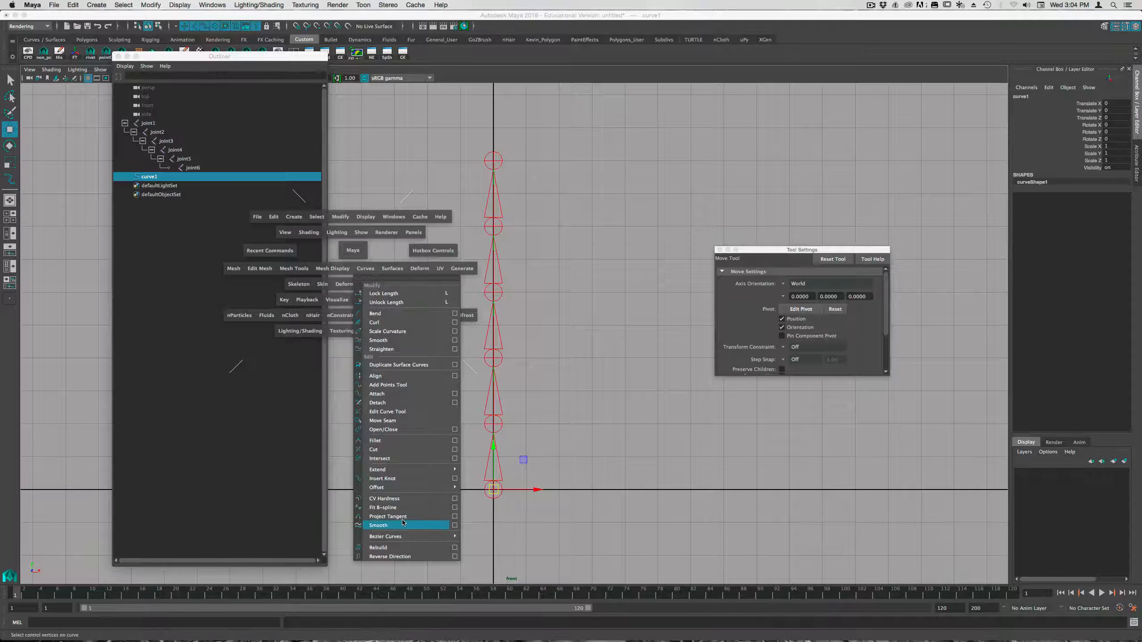
left_click(454, 548)
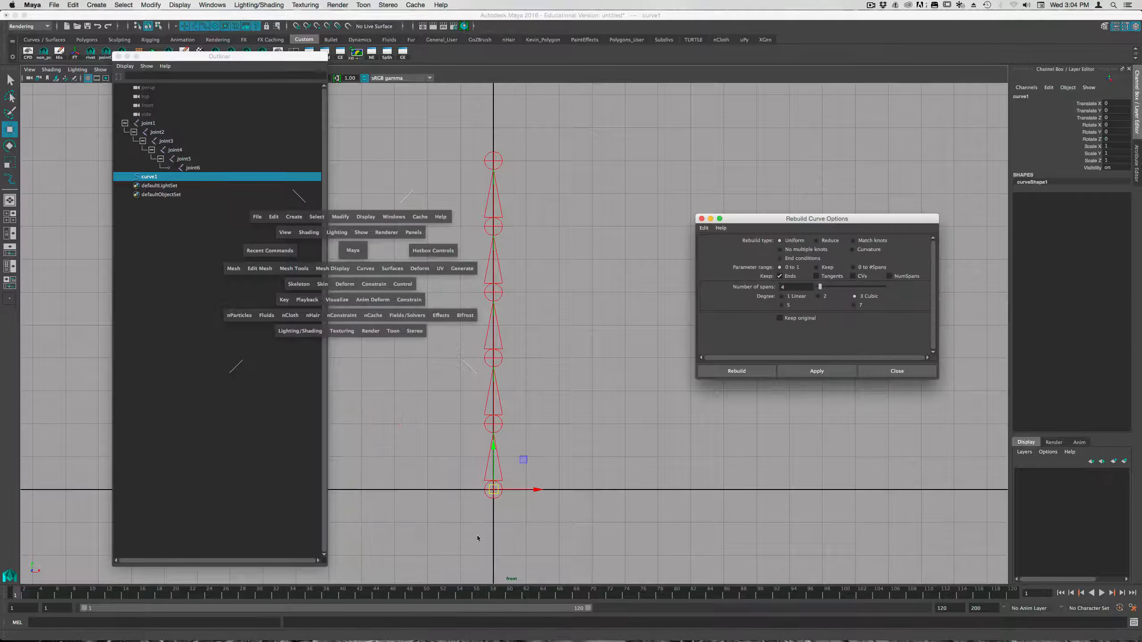
double_click(792, 287)
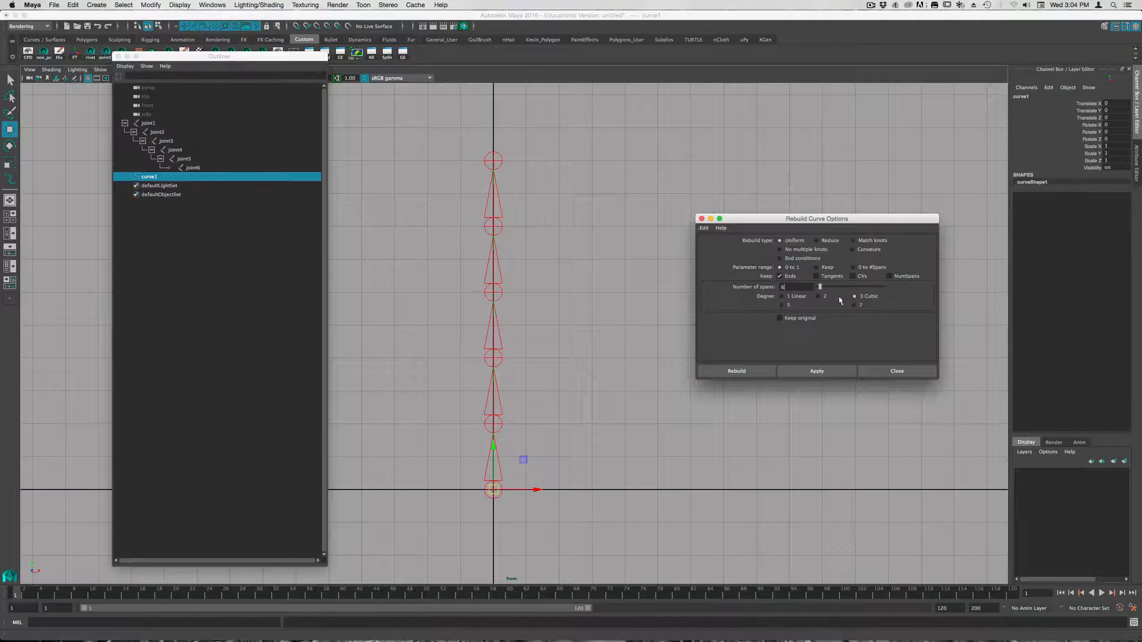
left_click(767, 373)
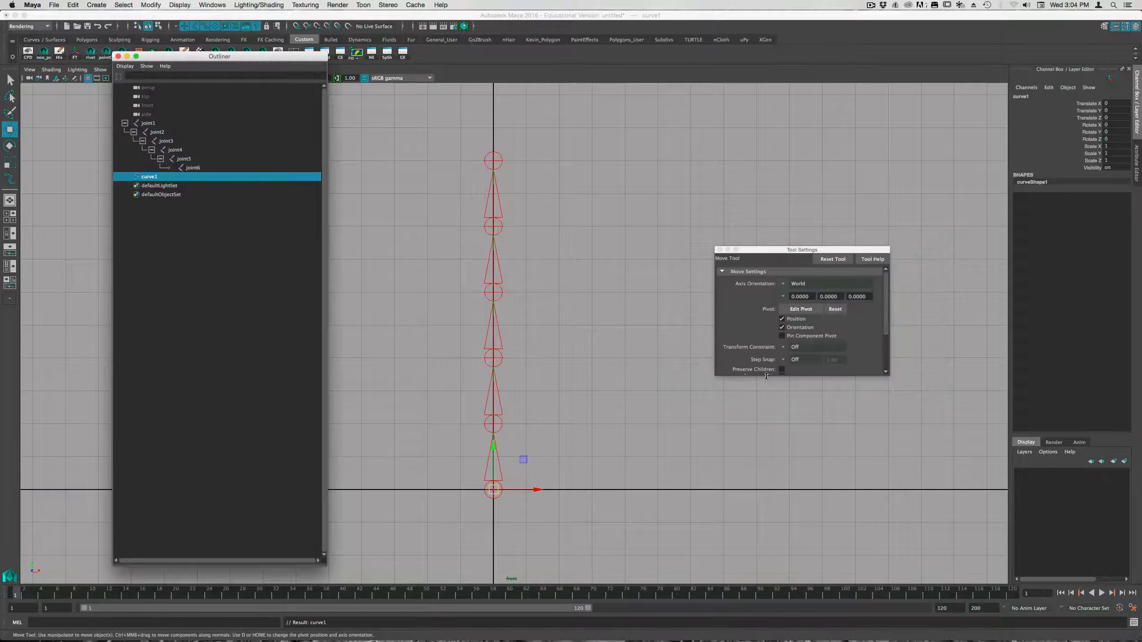
Step: Move the Outliner clear of the shelf, then delete the curve's history and freeze its transformations
left_click_drag(163, 57, 161, 153)
left_click(60, 53)
left_click(71, 55)
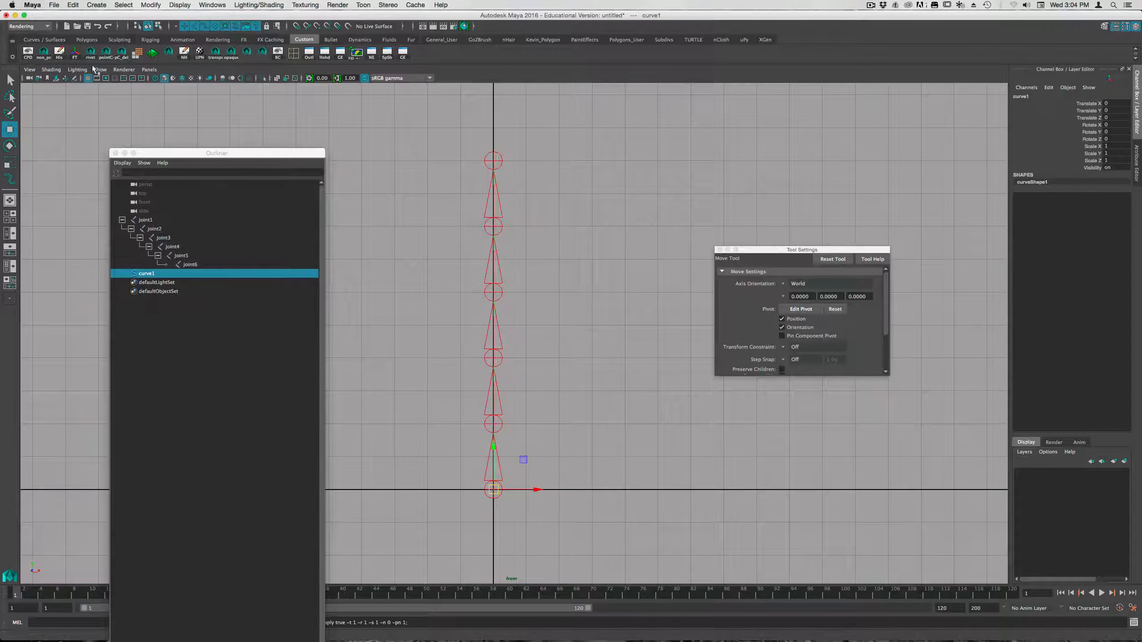
Step: Rename the rebuilt curve to orig_CRV
double_click(1031, 97)
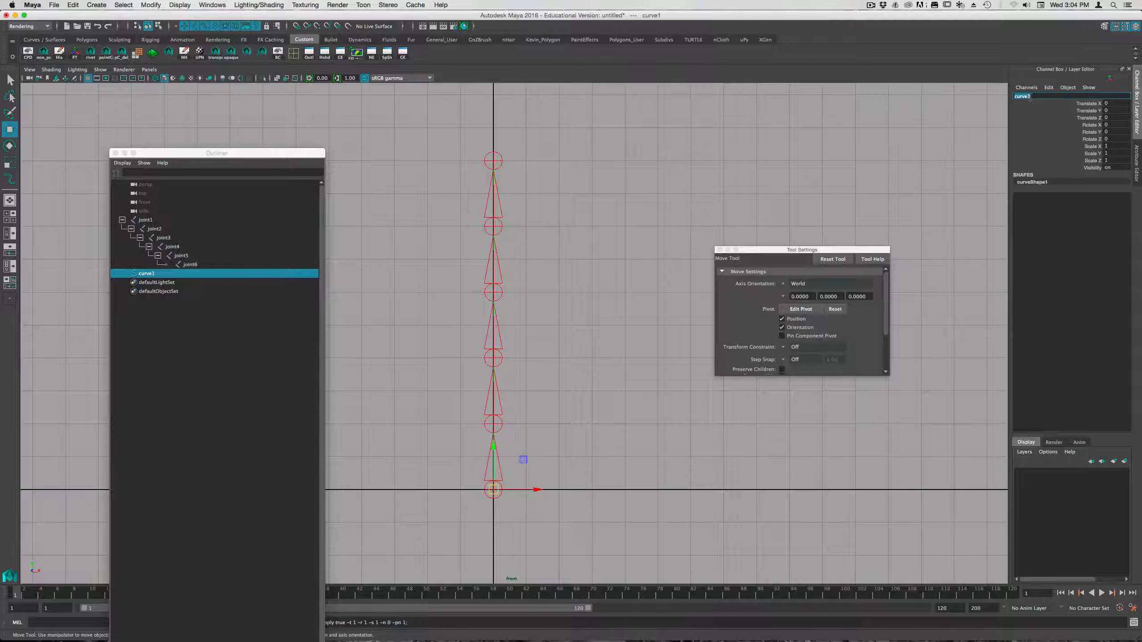
type("orig_CRV")
key("Return")
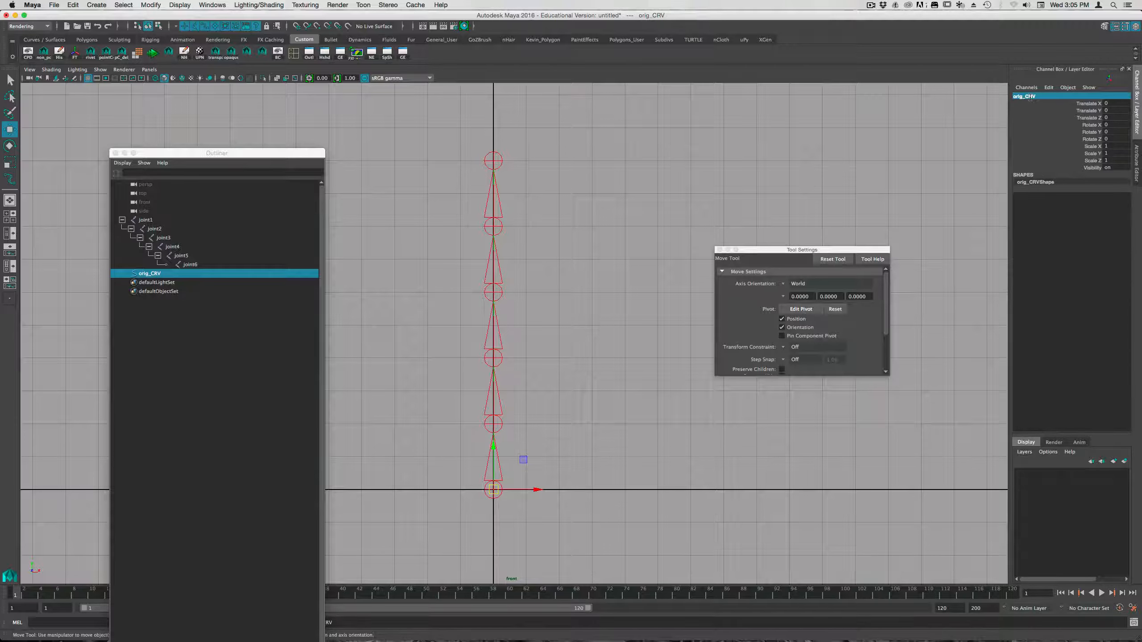
Step: Make orig_CRV dynamic with nHair, outputting NURBS curves with exact shape match on and attaching to selected surfaces off
key("space")
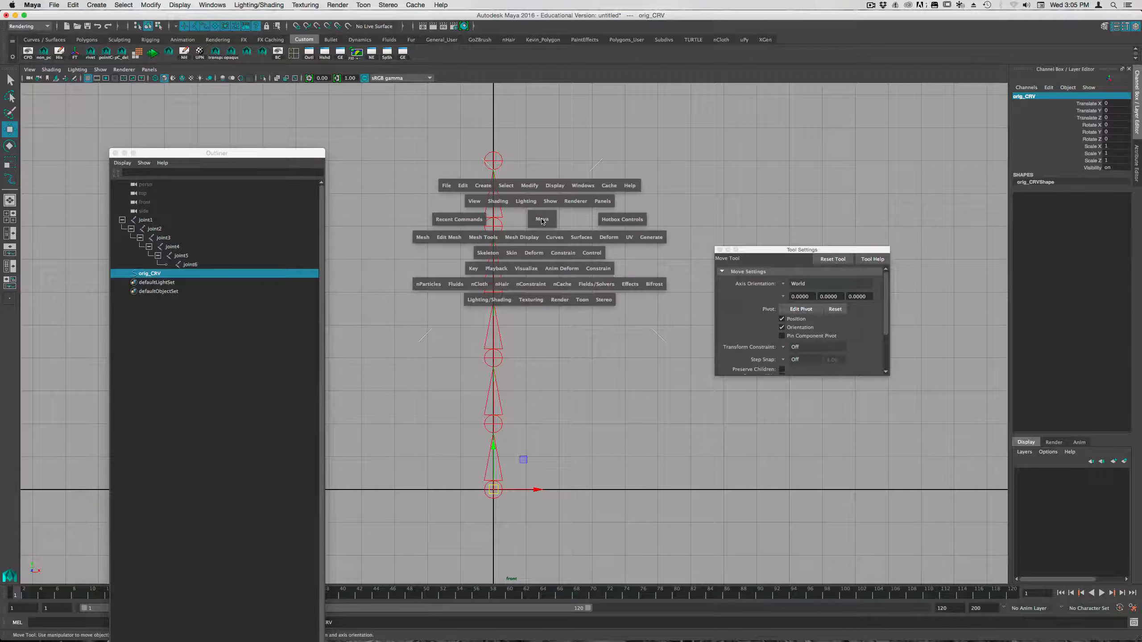
left_click(479, 285)
left_click(499, 283)
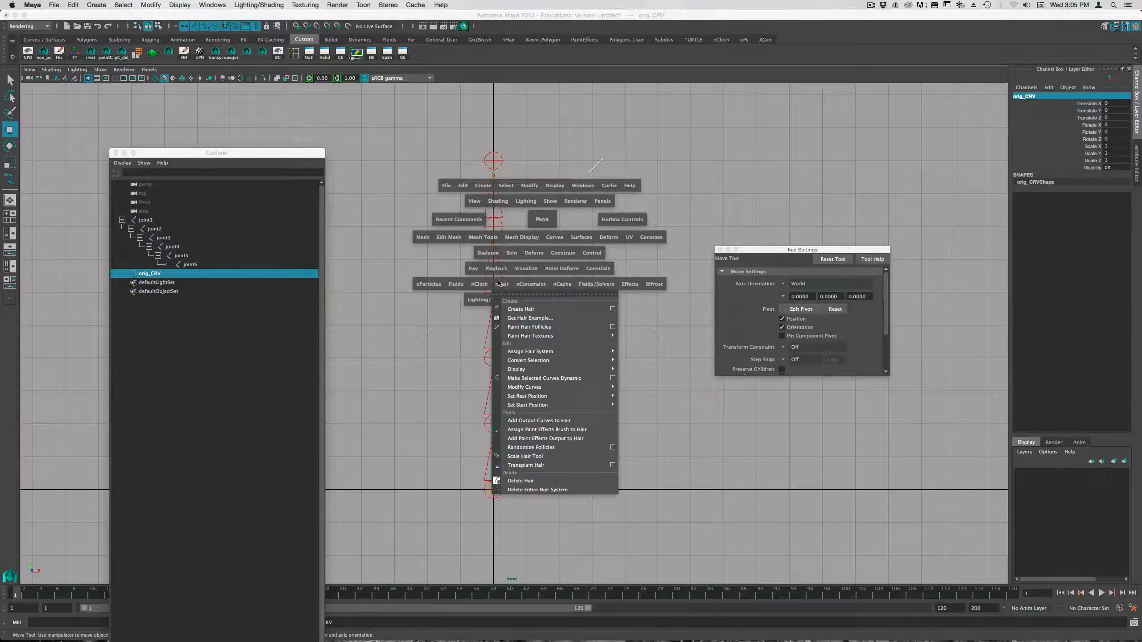
left_click(503, 284)
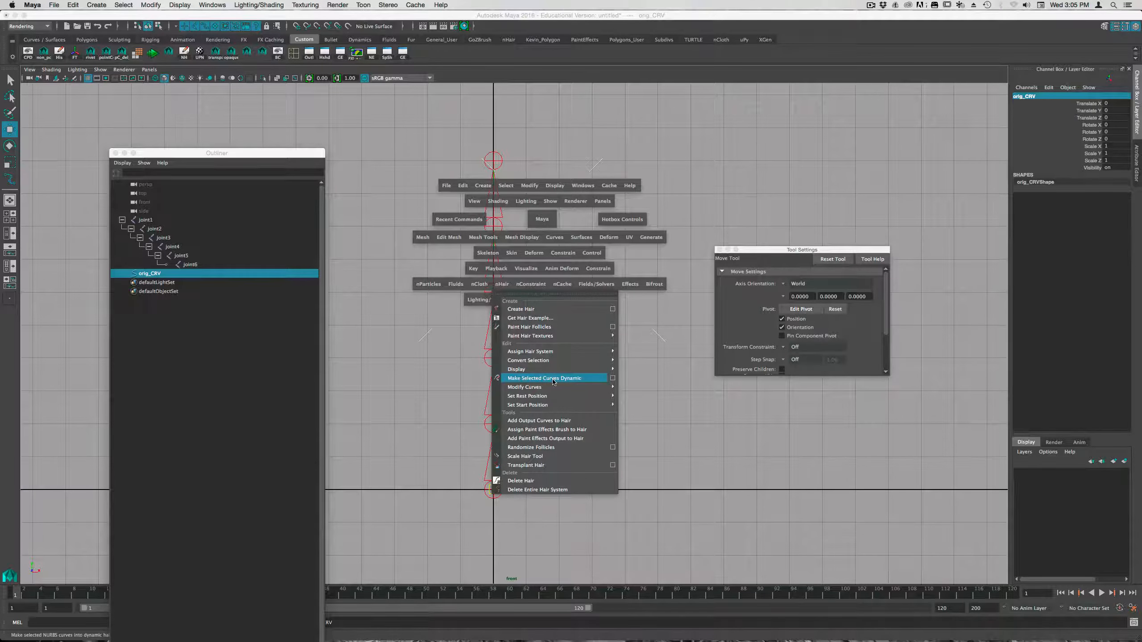
left_click(613, 378)
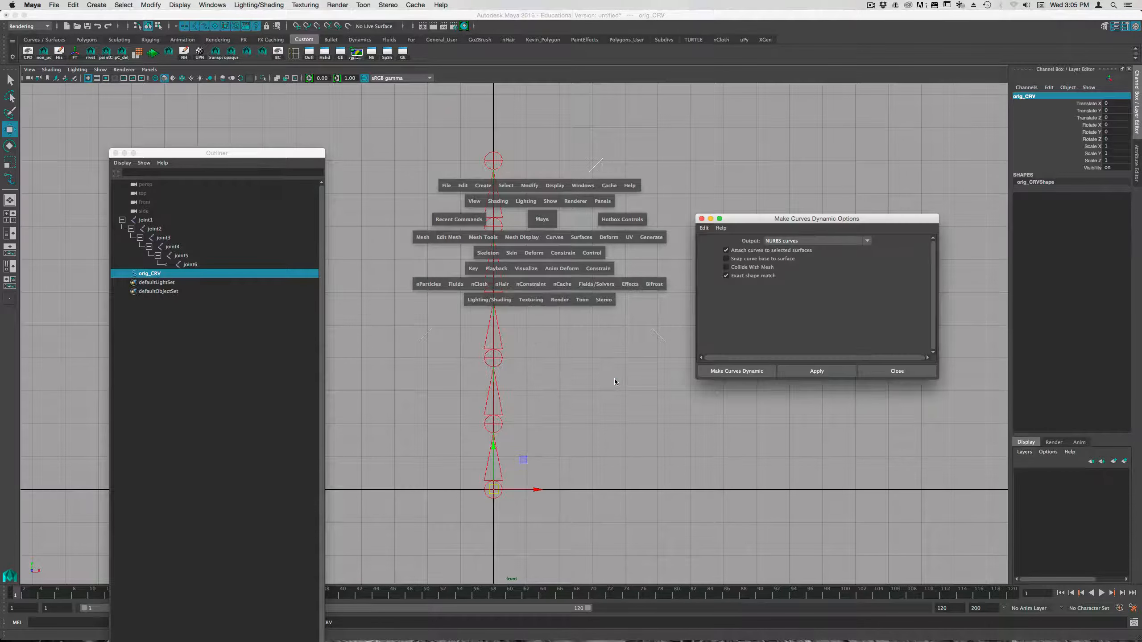
left_click_drag(749, 216, 629, 151)
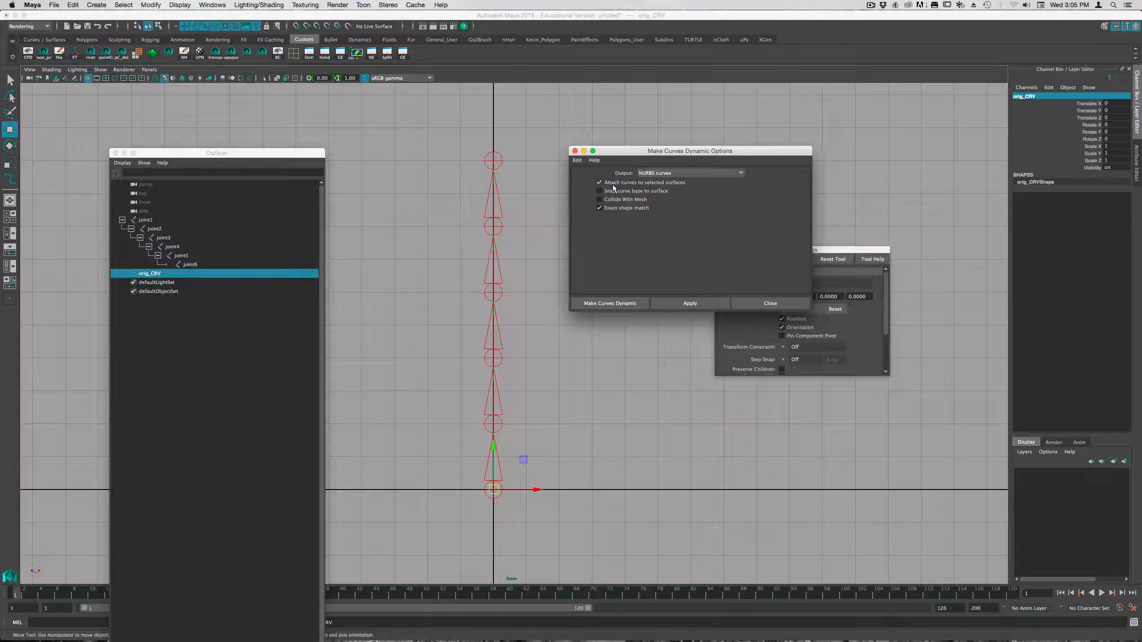
left_click(600, 182)
left_click(618, 303)
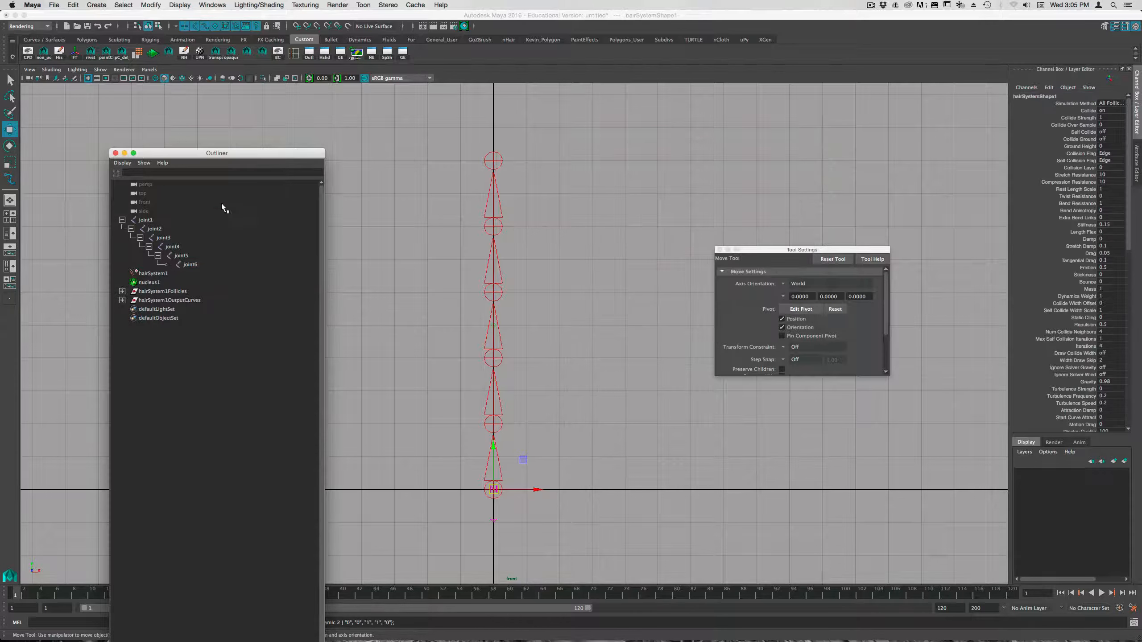
Step: Examine the hair system, nucleus, follicle with its original curve, and the output curve in the Outliner, moved clear of the frame's lower edge
left_click_drag(217, 153, 327, 80)
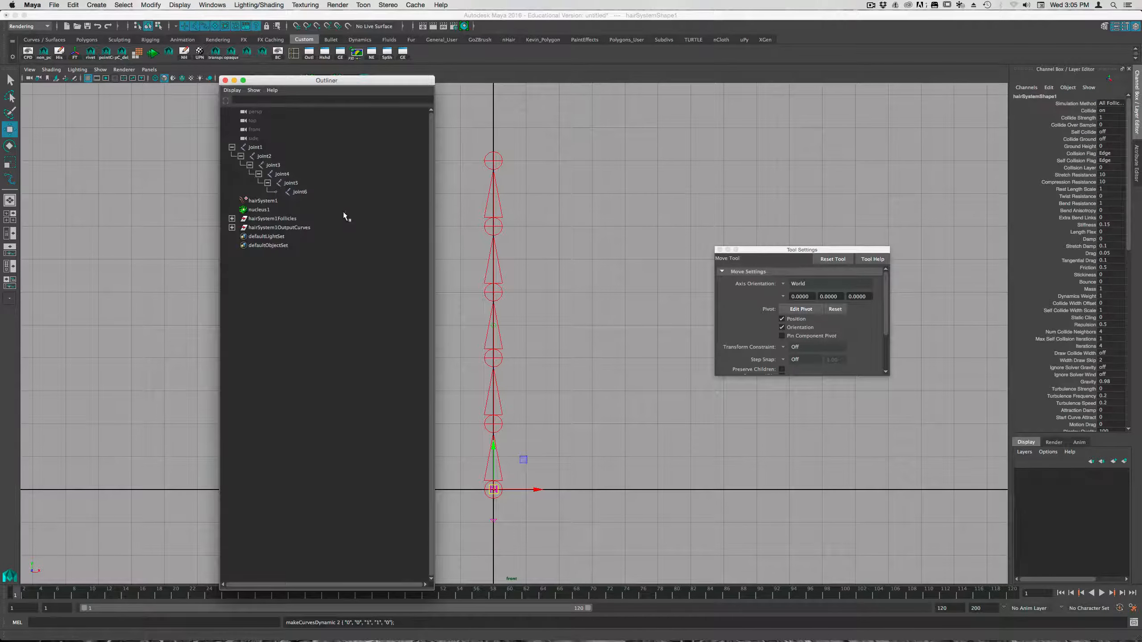
left_click(268, 204)
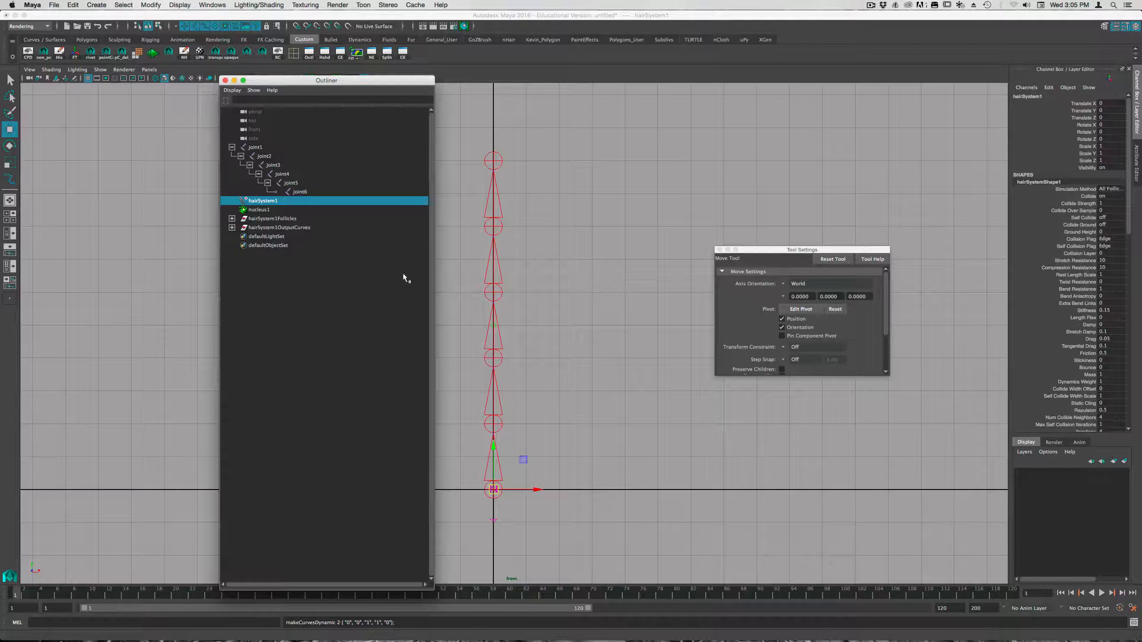
left_click(254, 211)
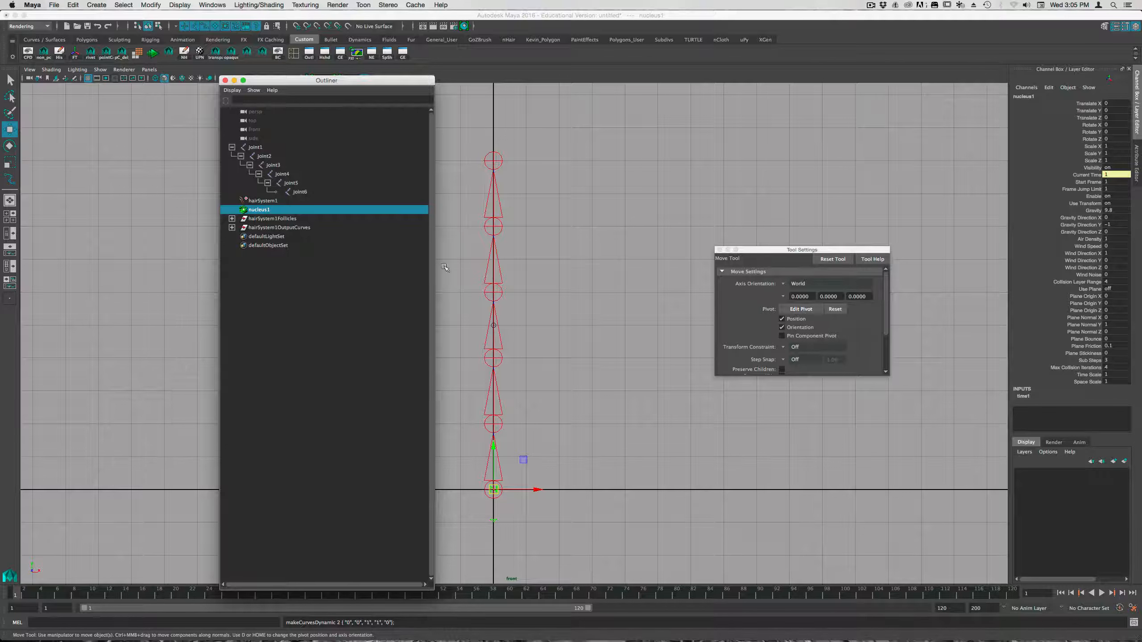
left_click(232, 219)
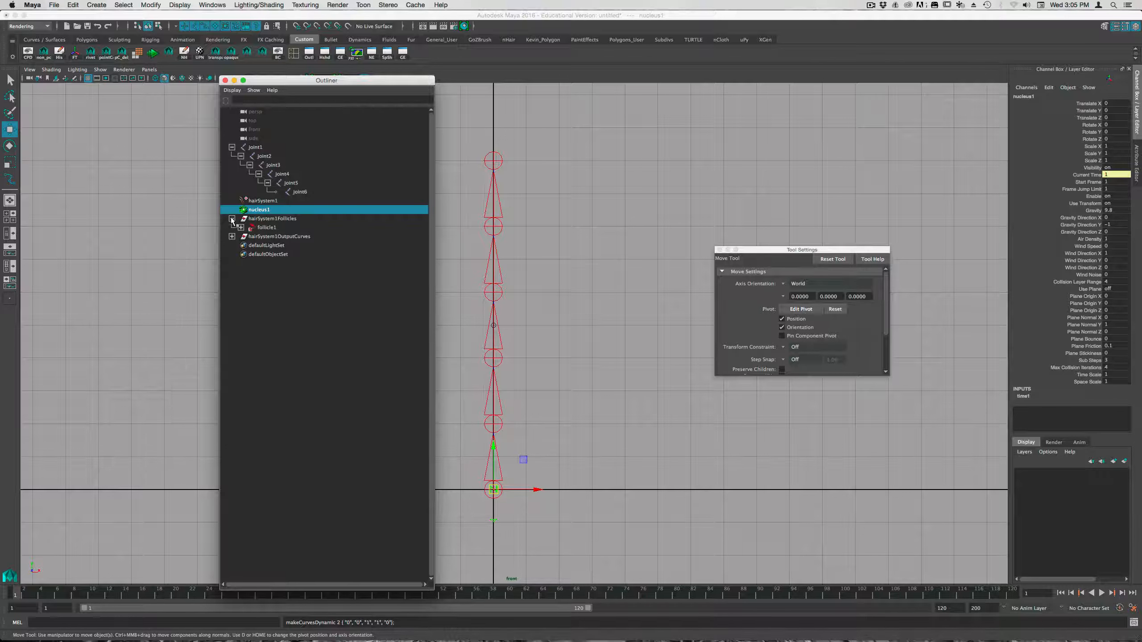
left_click(266, 228)
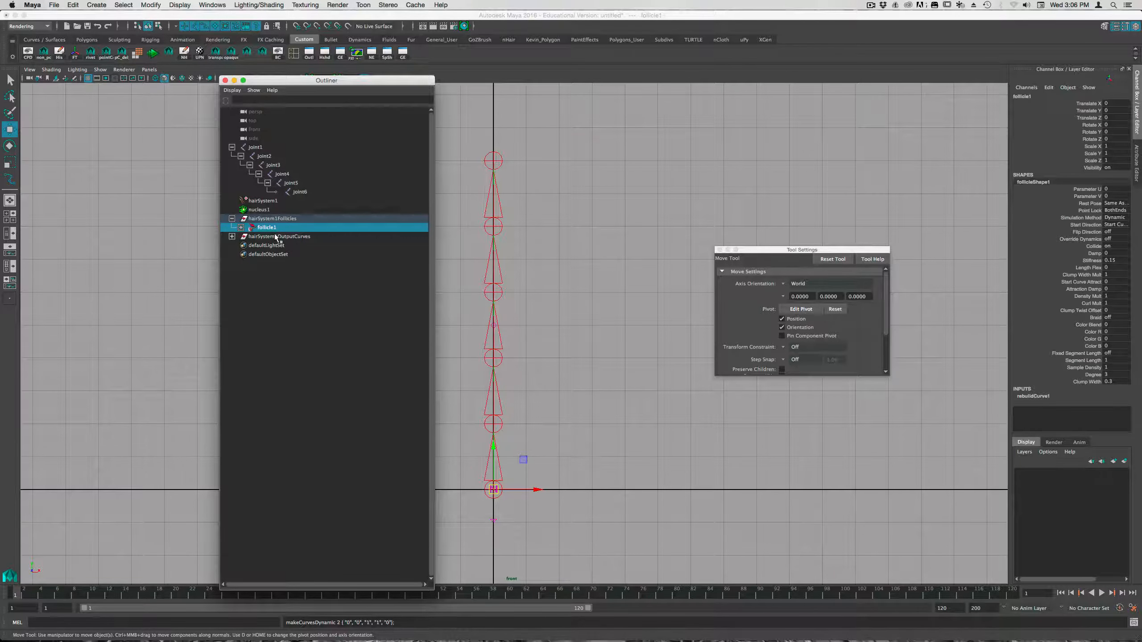
left_click(232, 236)
left_click(261, 246)
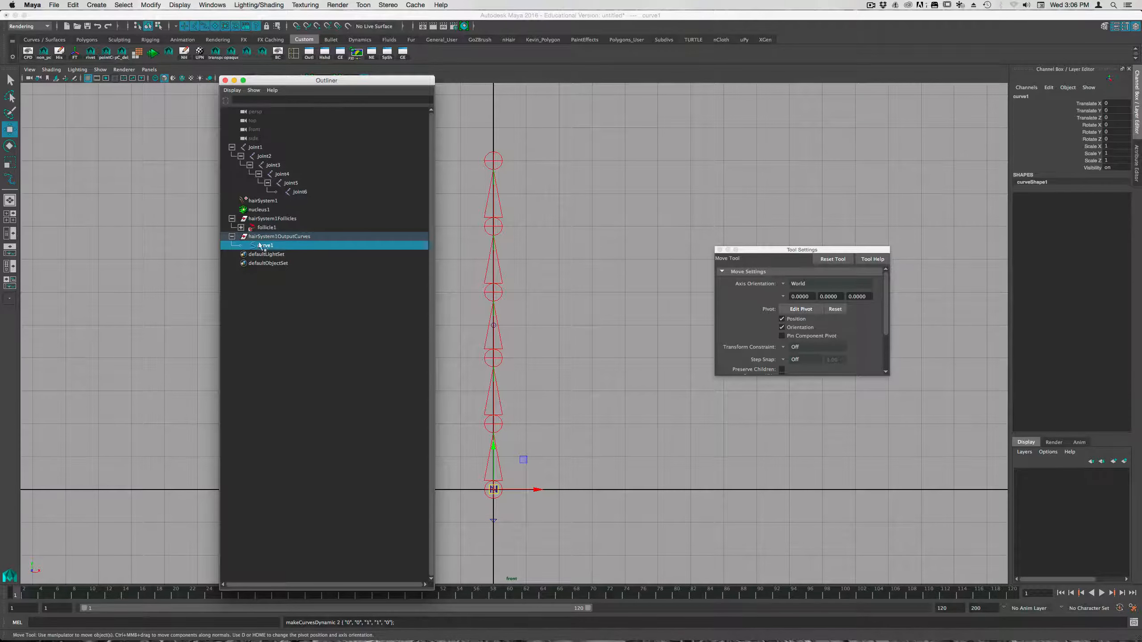
left_click(240, 227)
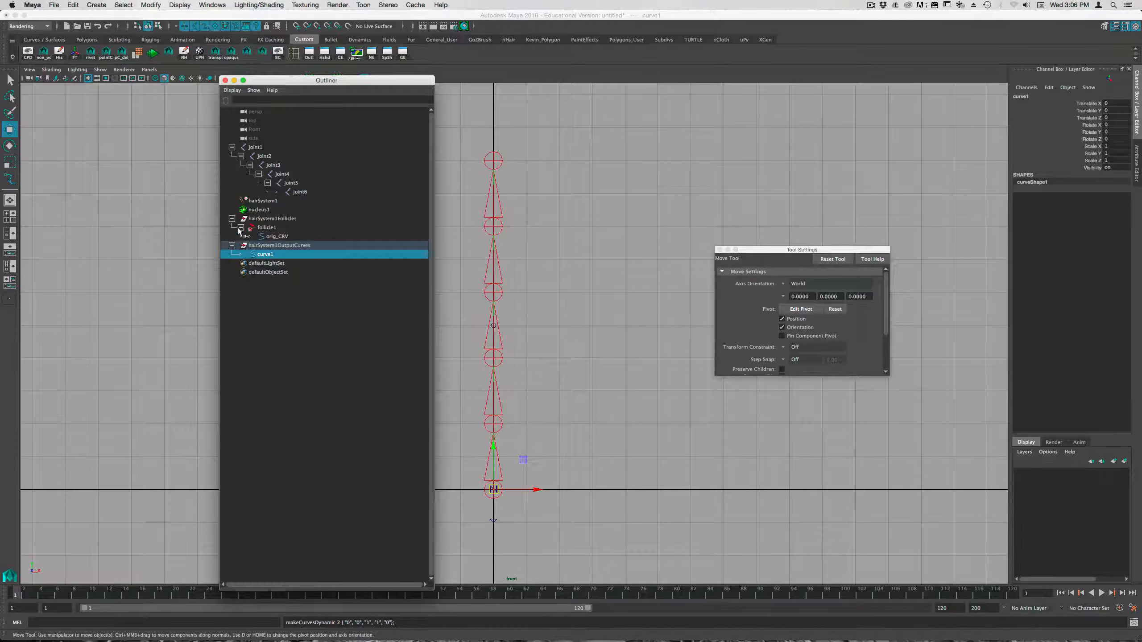
left_click(266, 236)
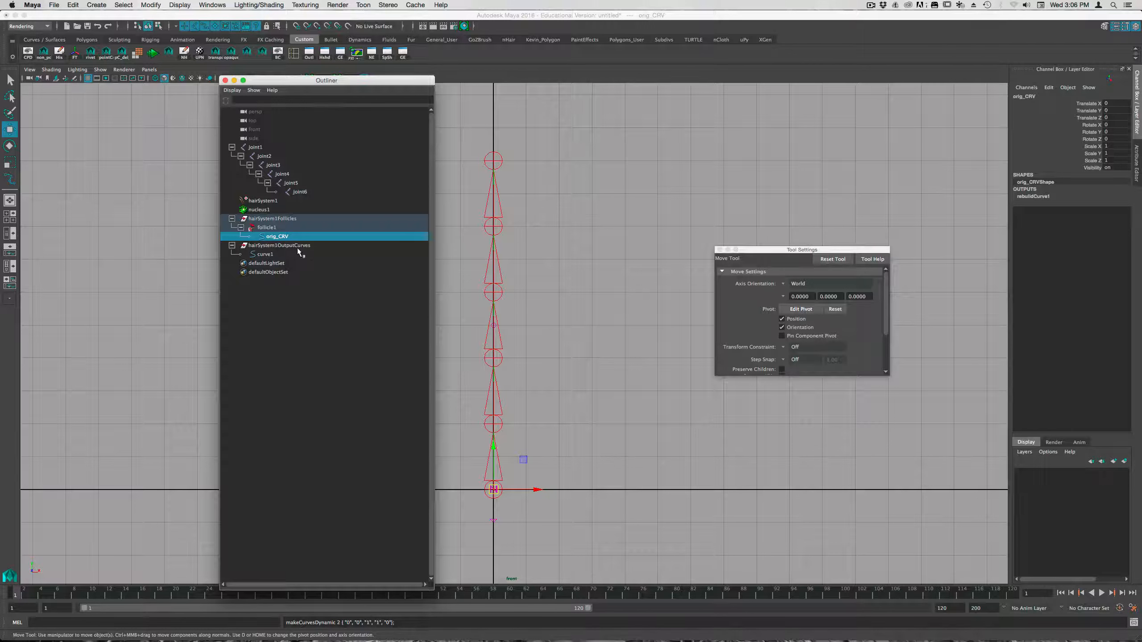
left_click(268, 254)
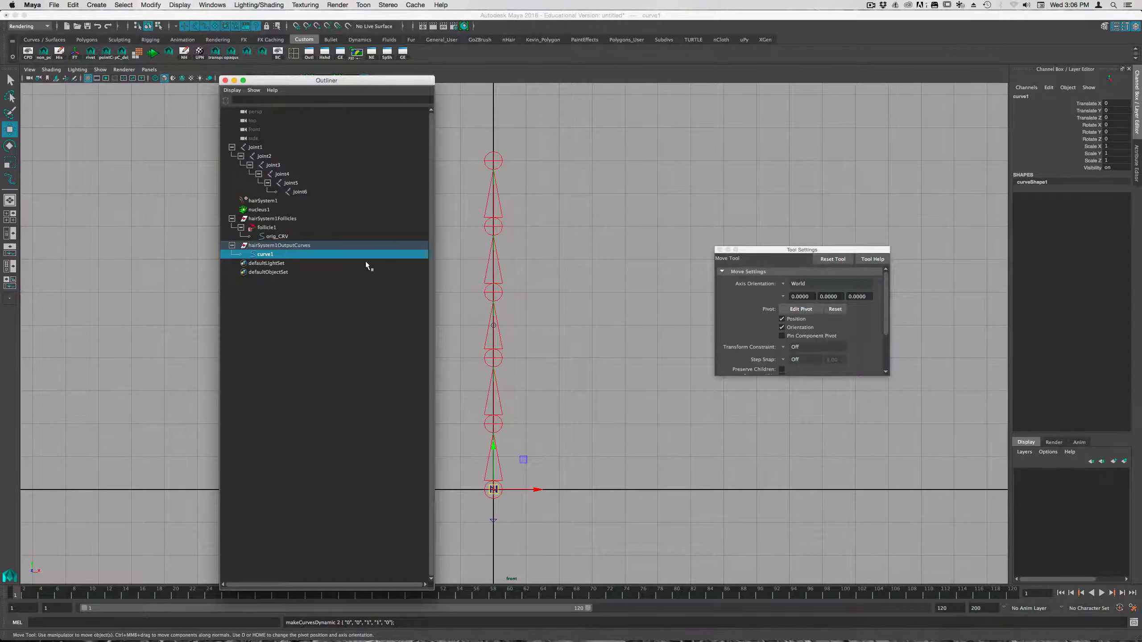
Step: Set the playback range to end at frame 100 and save the Time Slider preferences with Play every frame, with Tool Settings closed
left_click(721, 250)
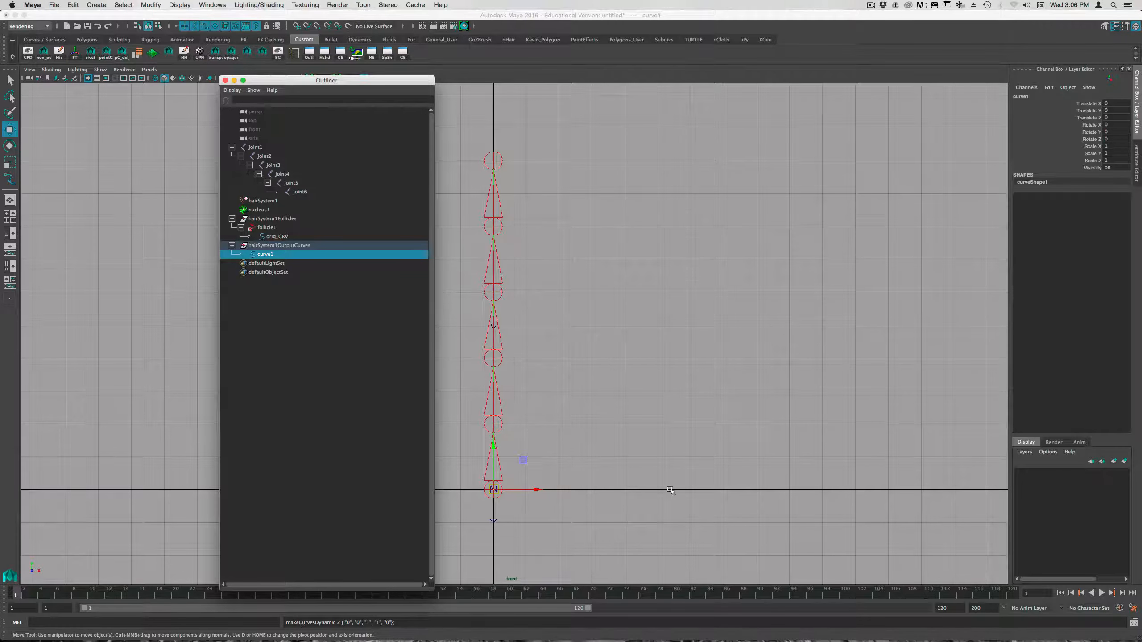
double_click(943, 608)
type("100")
key("Return")
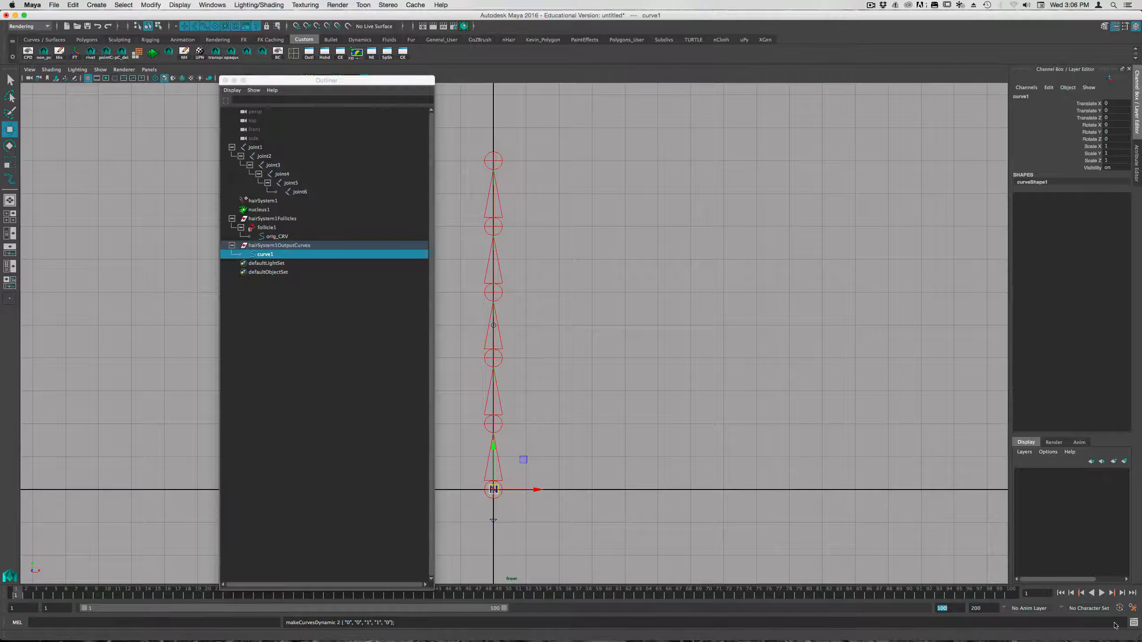
left_click(1133, 610)
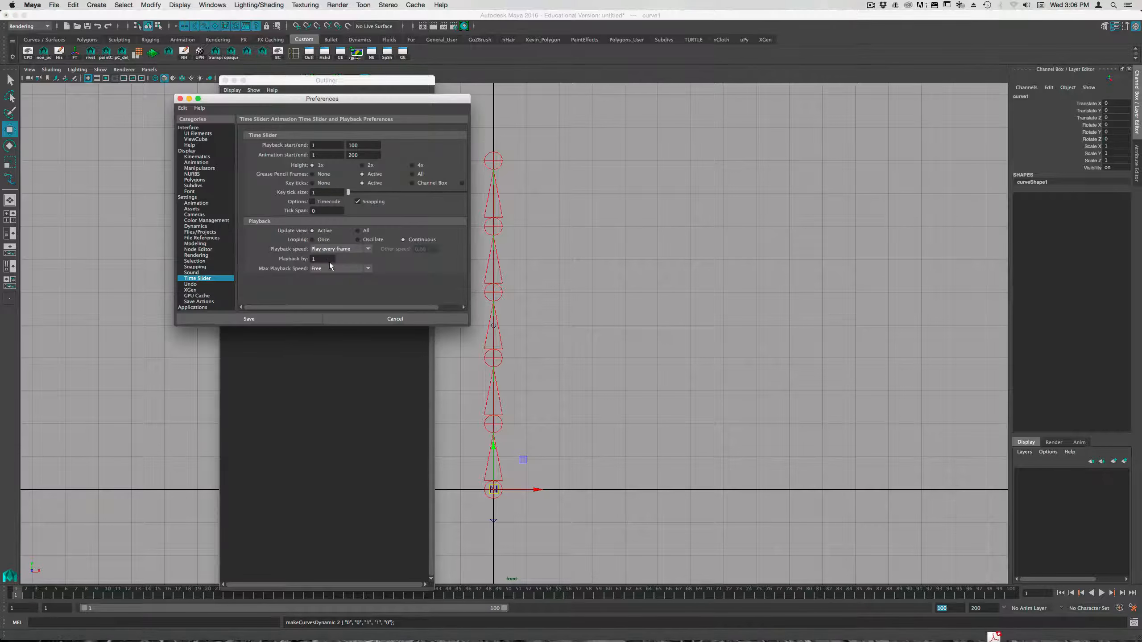
left_click(292, 319)
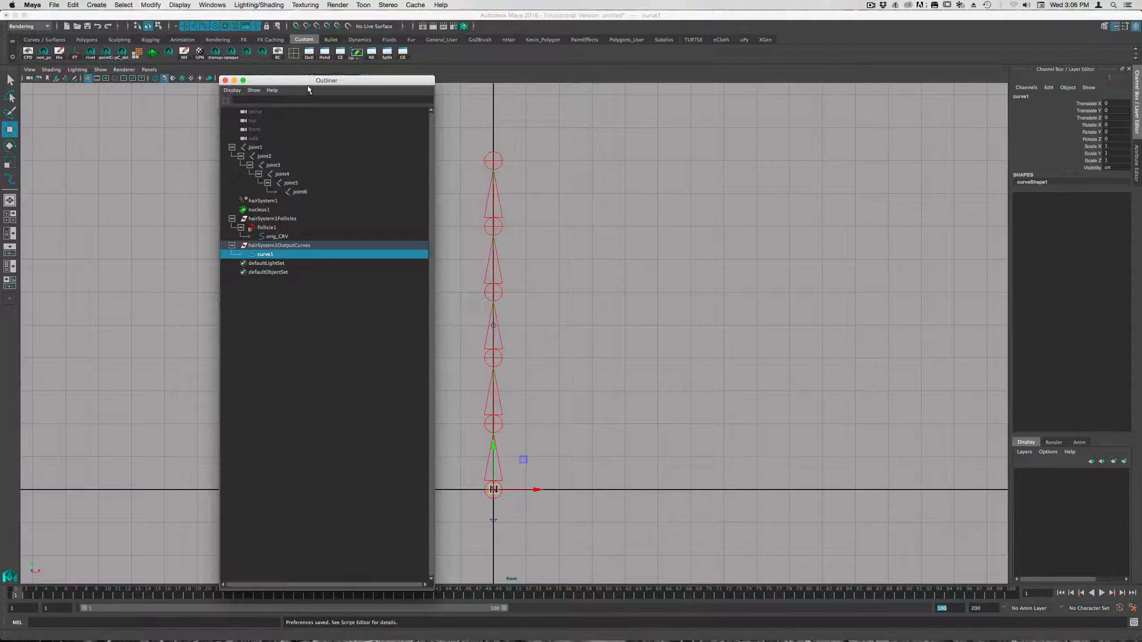
Step: Move the Outliner clear of the joint chain, then play the simulation from the first frame and rewind it
left_click_drag(312, 85, 813, 25)
left_click(1062, 594)
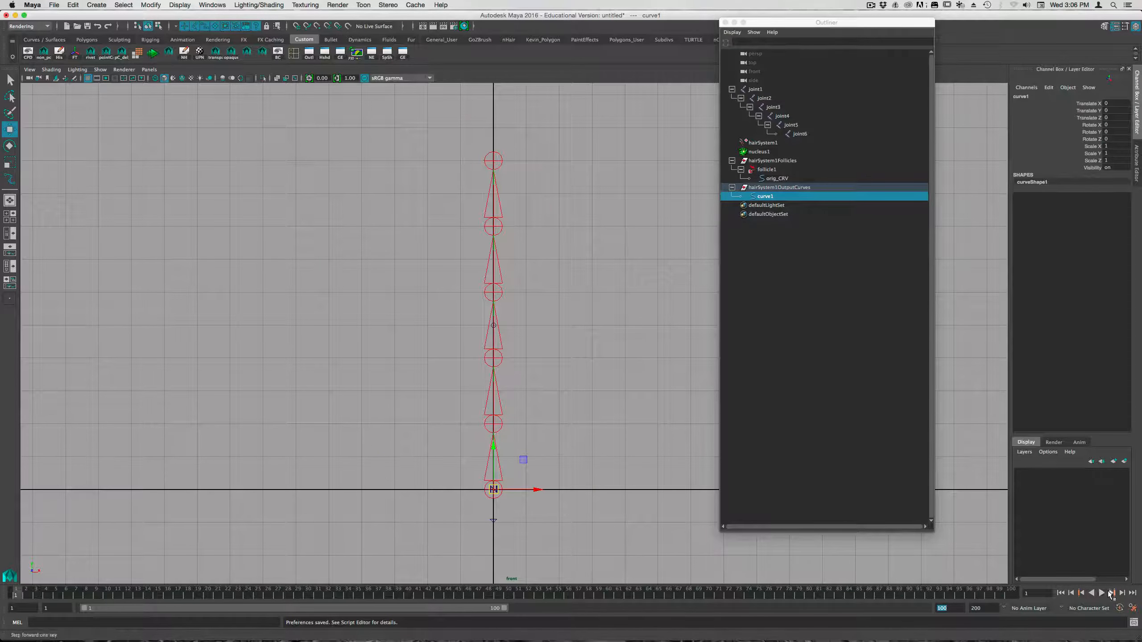
left_click(1104, 595)
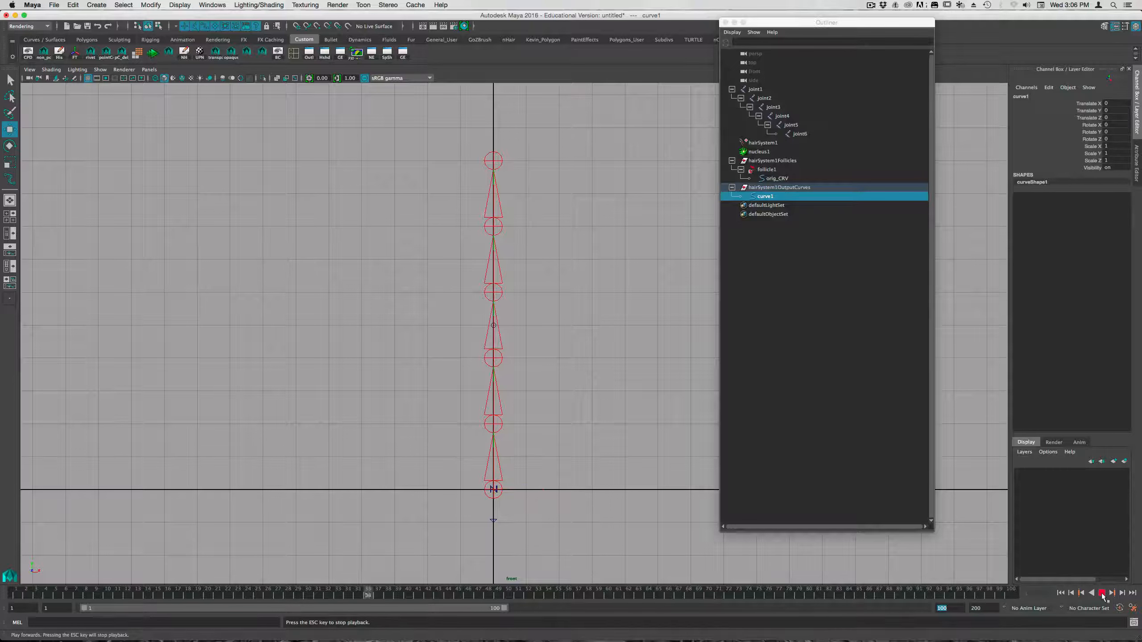
left_click(1102, 594)
left_click(1062, 594)
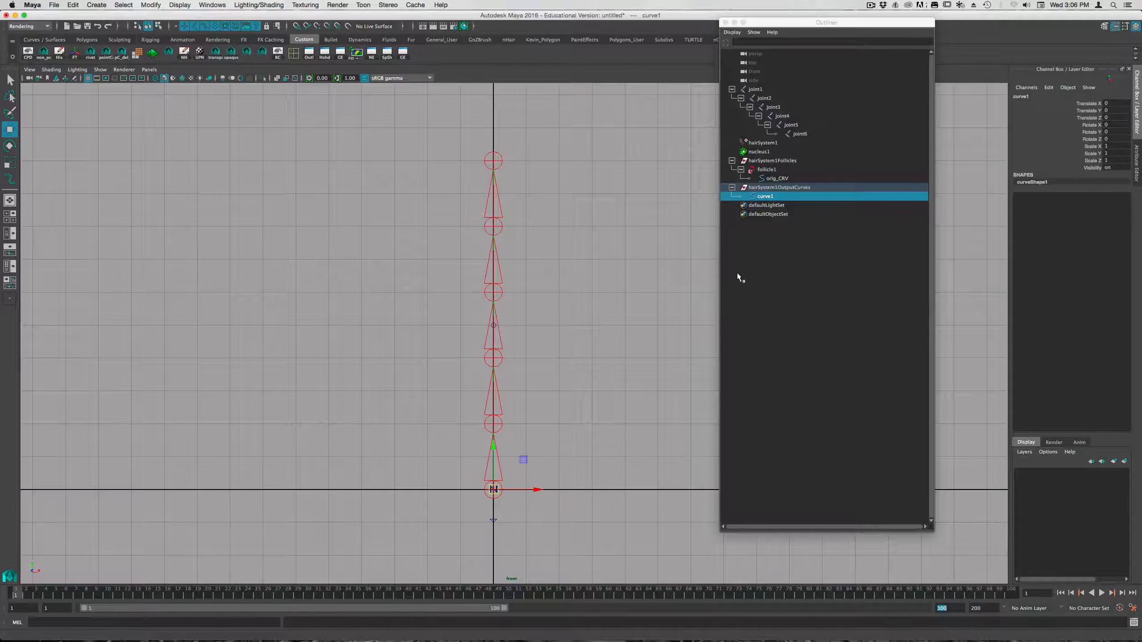
Step: Set hairSystem1's Turbulence Intensity to about 0.341, keeping the Outliner clear of the attributes
left_click(763, 143)
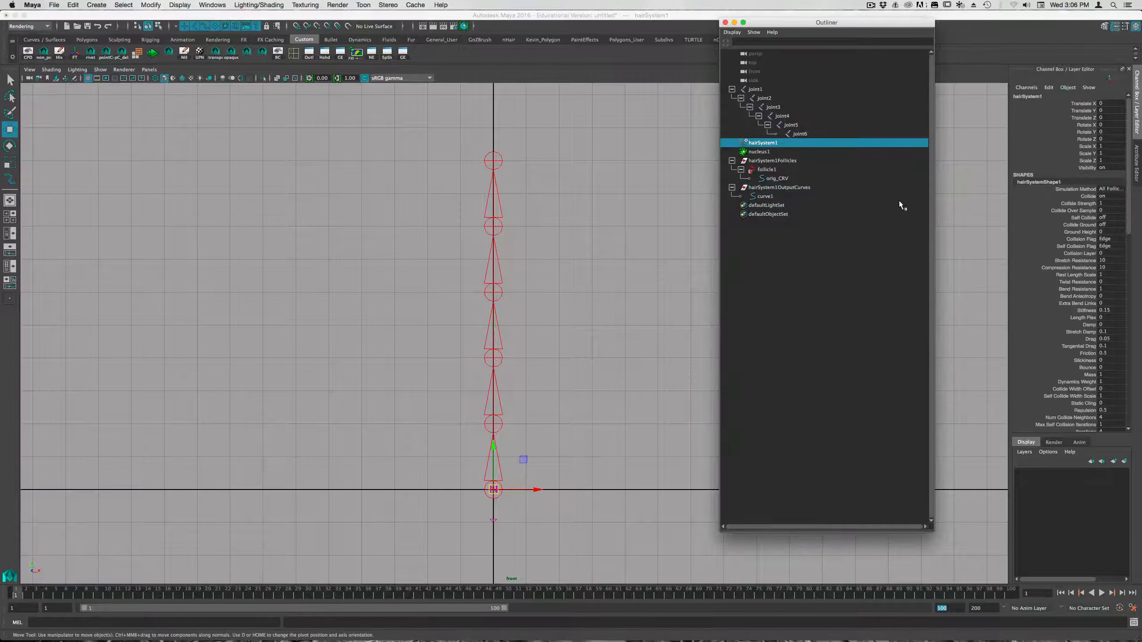
key("ctrl+a")
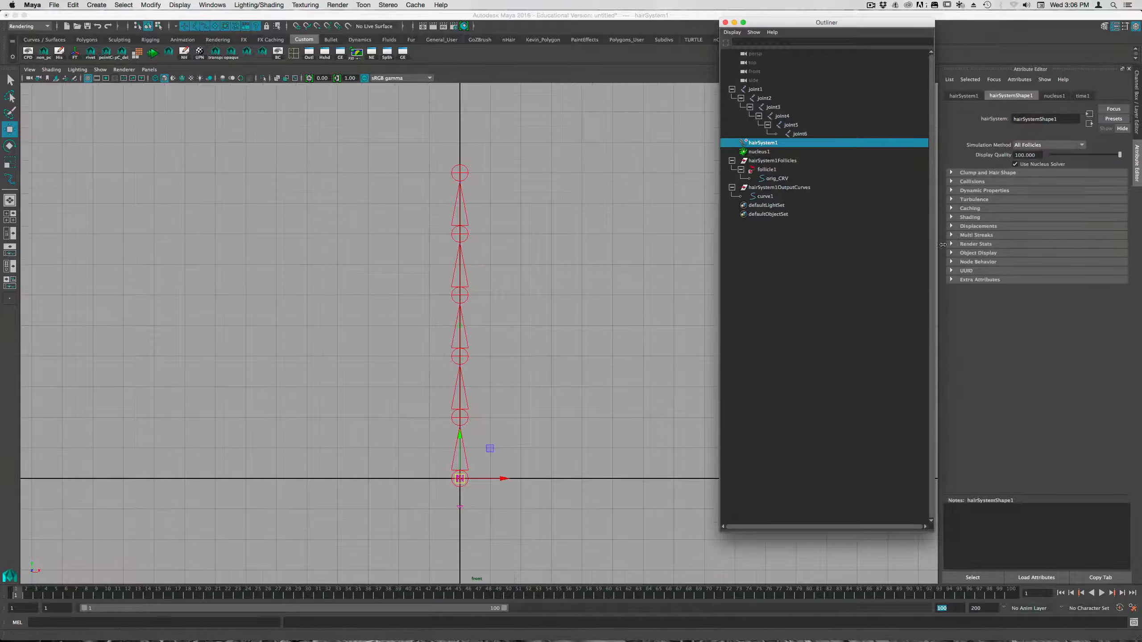
left_click_drag(844, 27, 755, 25)
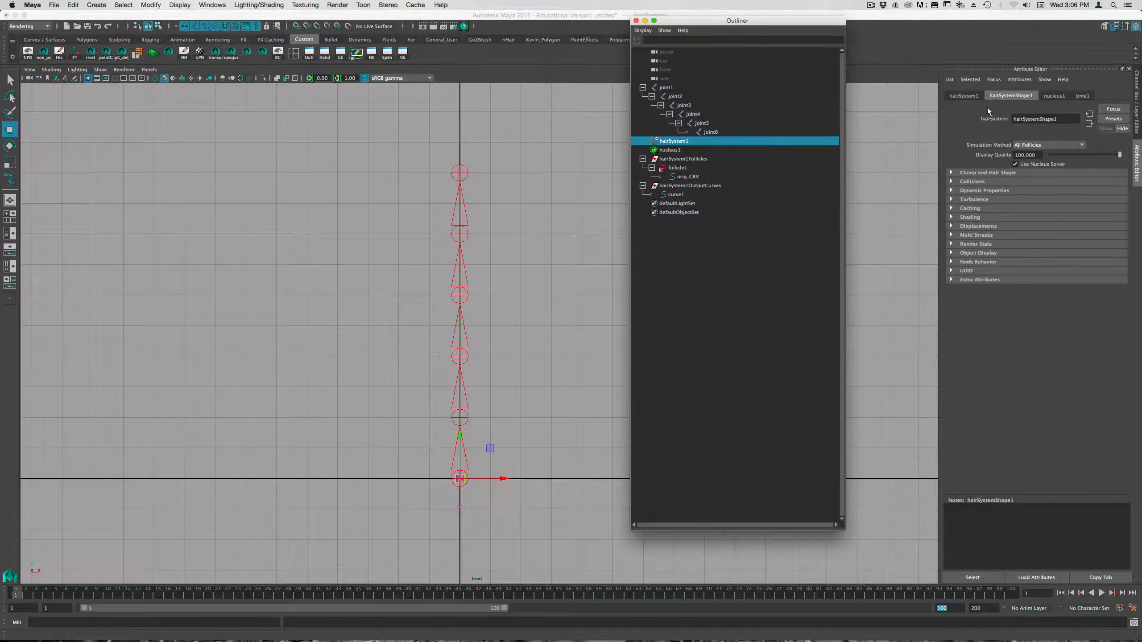
left_click(952, 199)
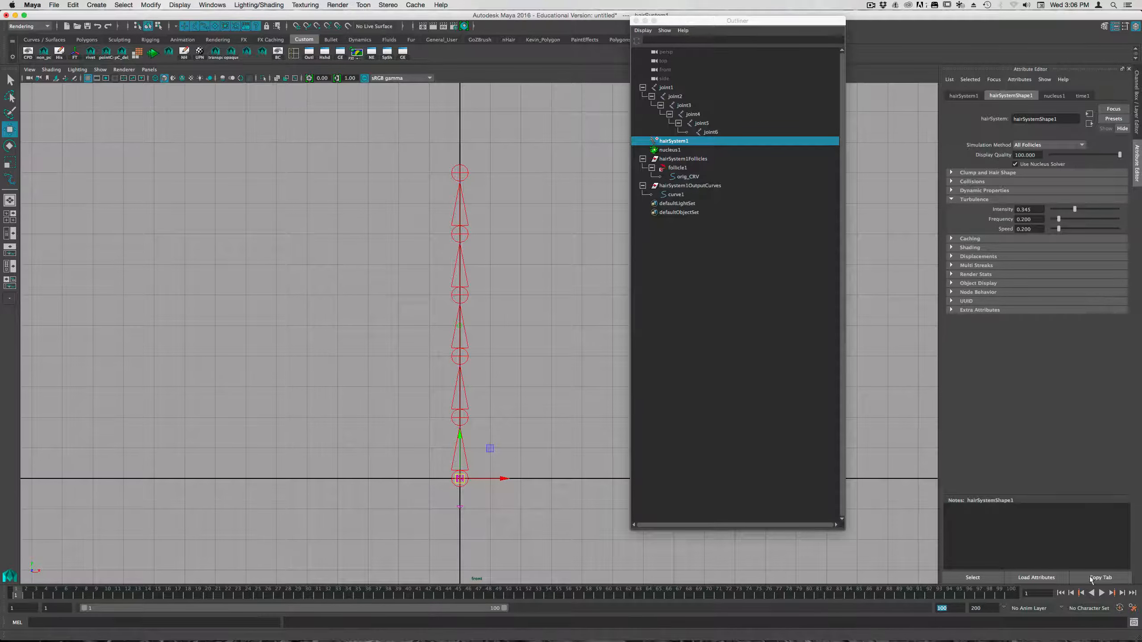
Step: Play the turbulent simulation and examine the dynamic curve's motion up close around the middle joints
left_click(1101, 594)
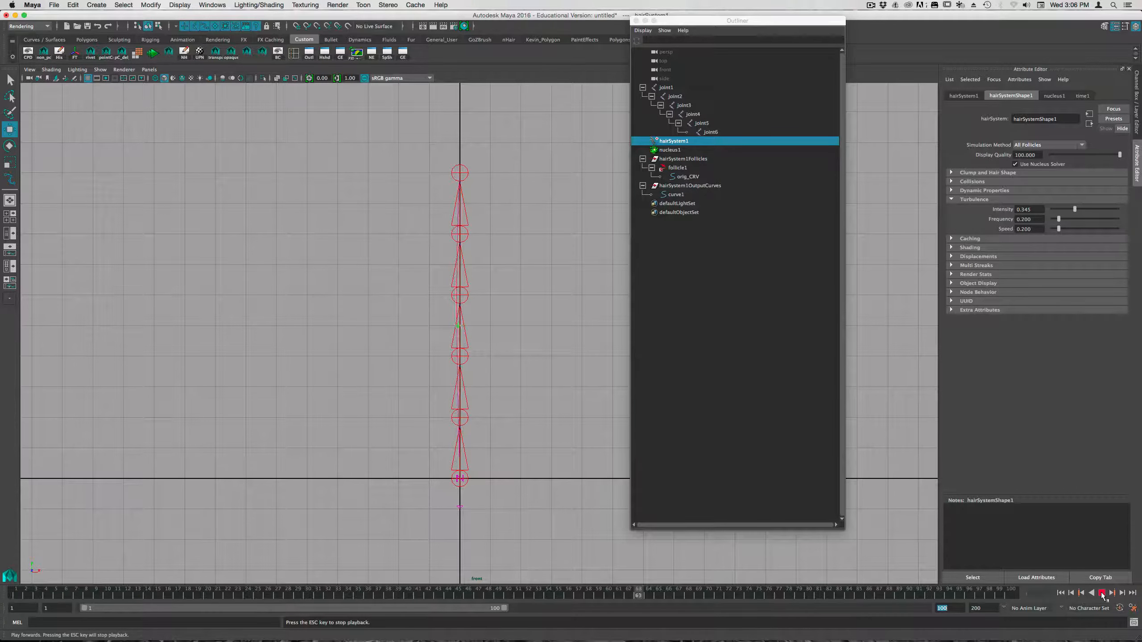
left_click(1102, 594)
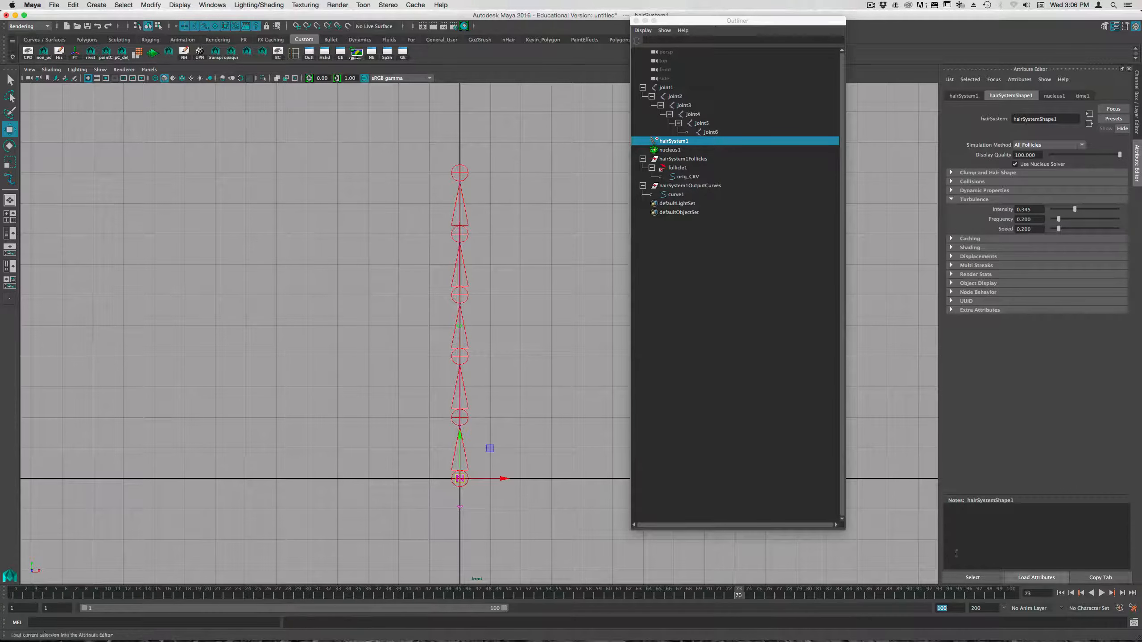
right_click(405, 363)
right_click_drag(545, 367, 555, 344)
right_click_drag(334, 343, 843, 353, "alt")
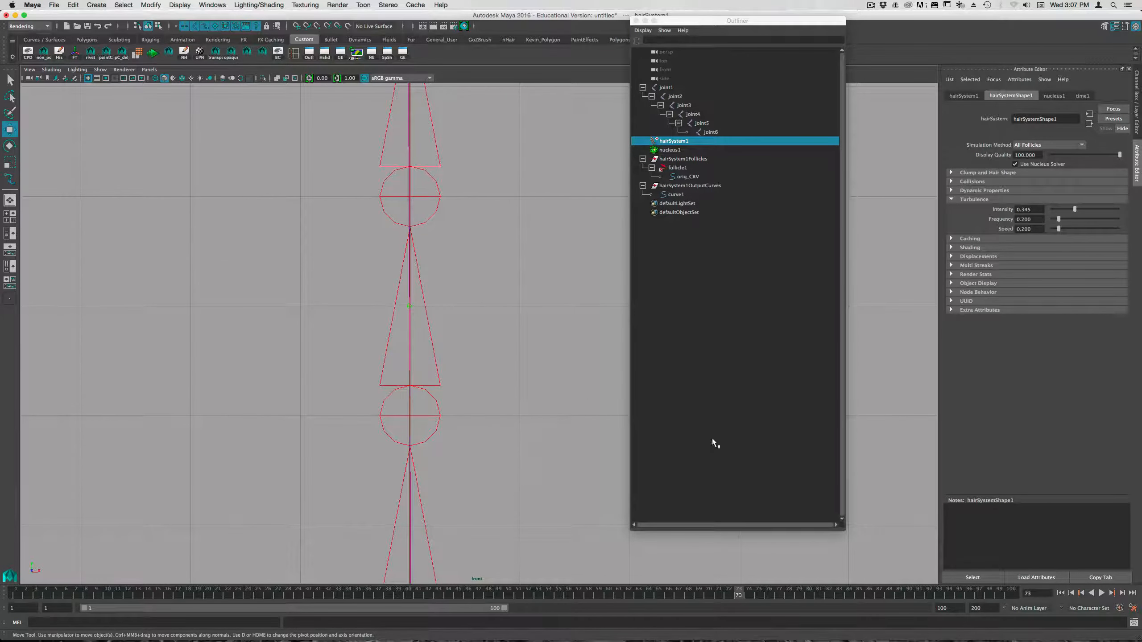
left_click(1062, 593)
left_click(1102, 593)
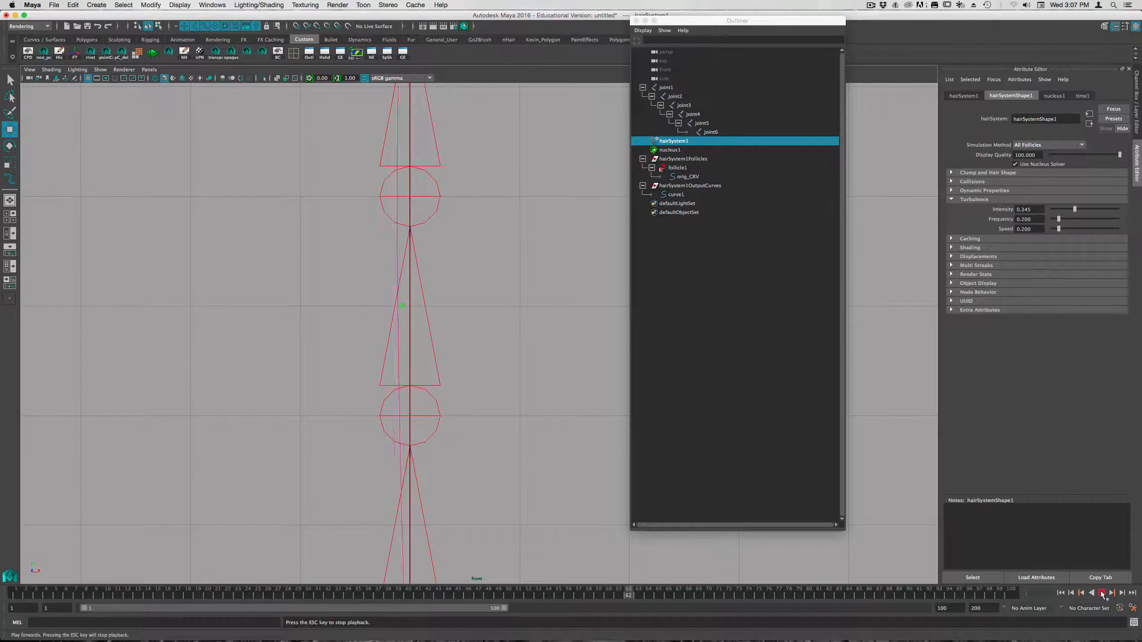
key("Escape")
scroll(374, 421, "down", 5)
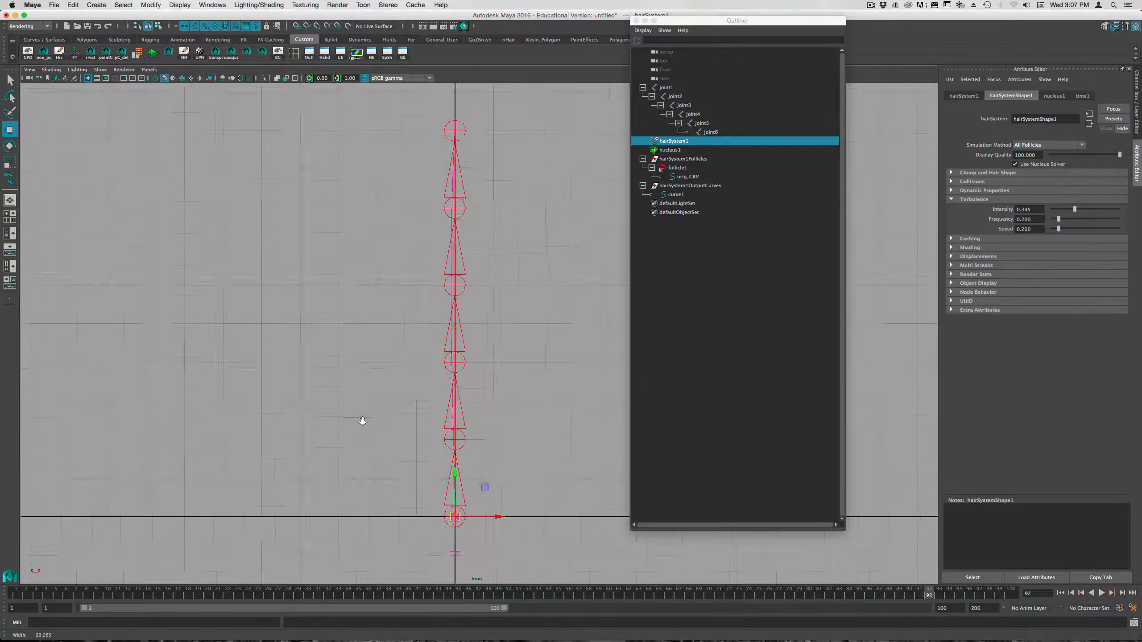
Step: Set follicle1's Point Lock to Base
left_click(671, 168)
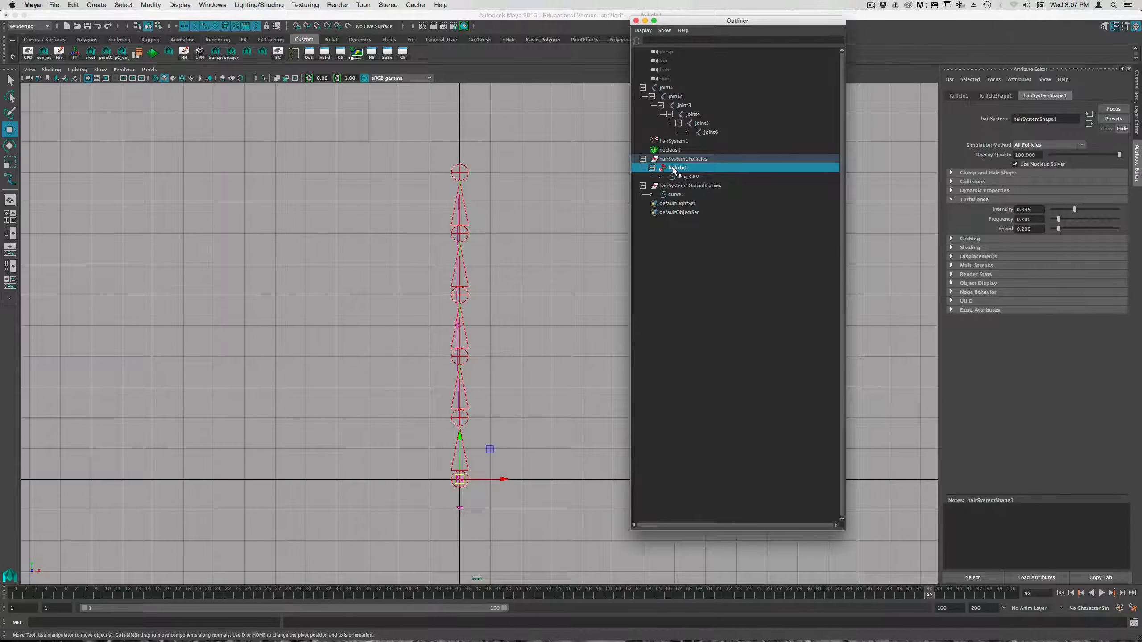
left_click(995, 96)
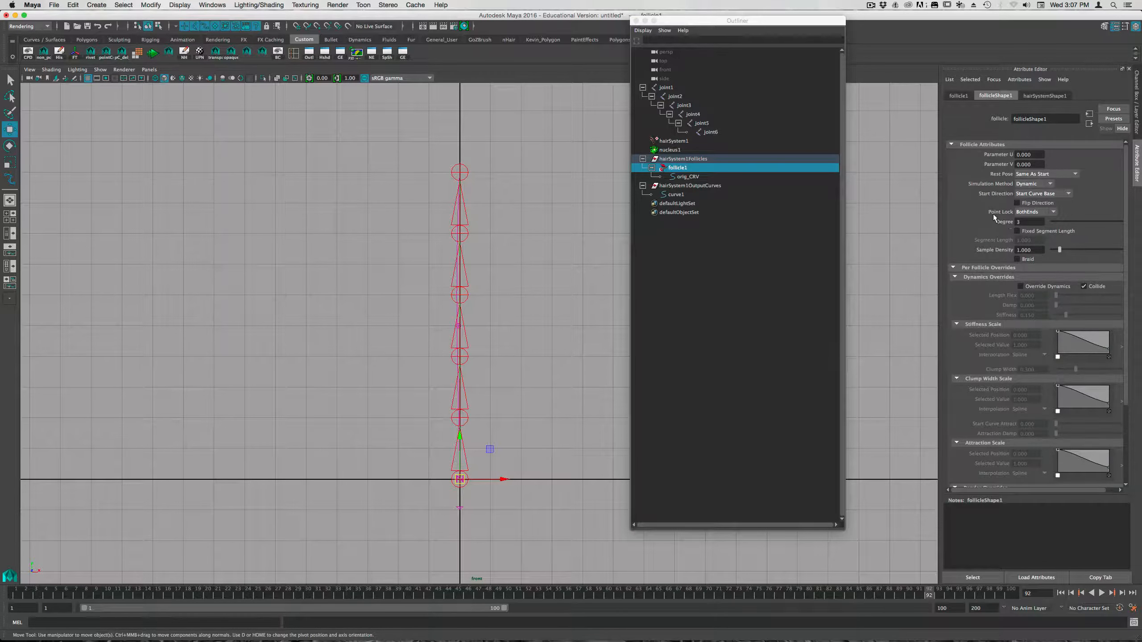
left_click(1039, 216)
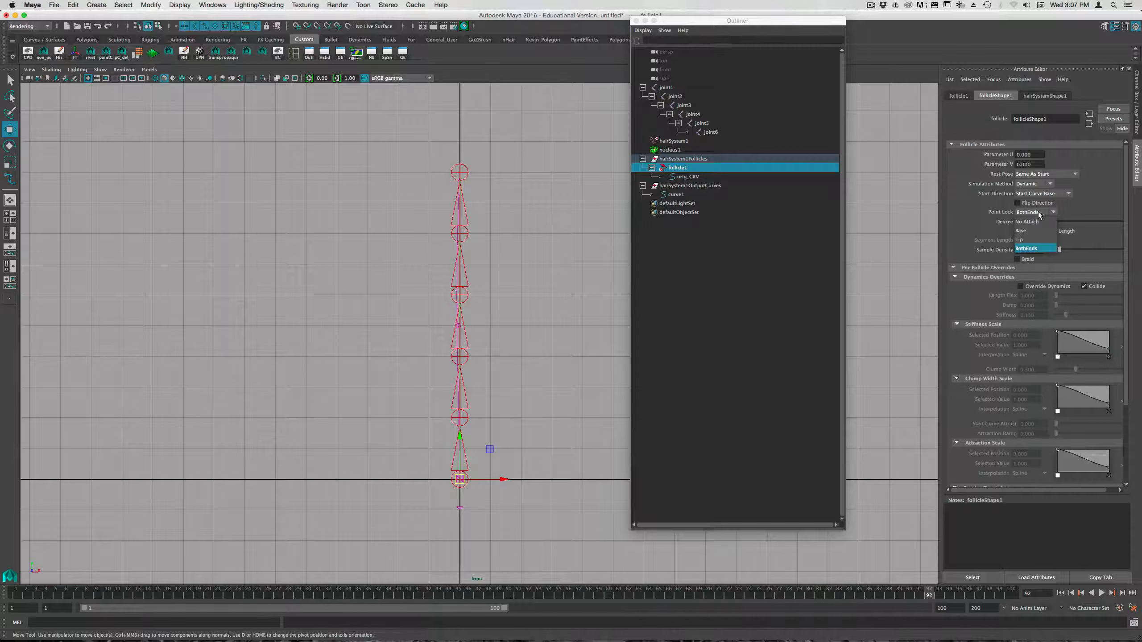
left_click(1041, 231)
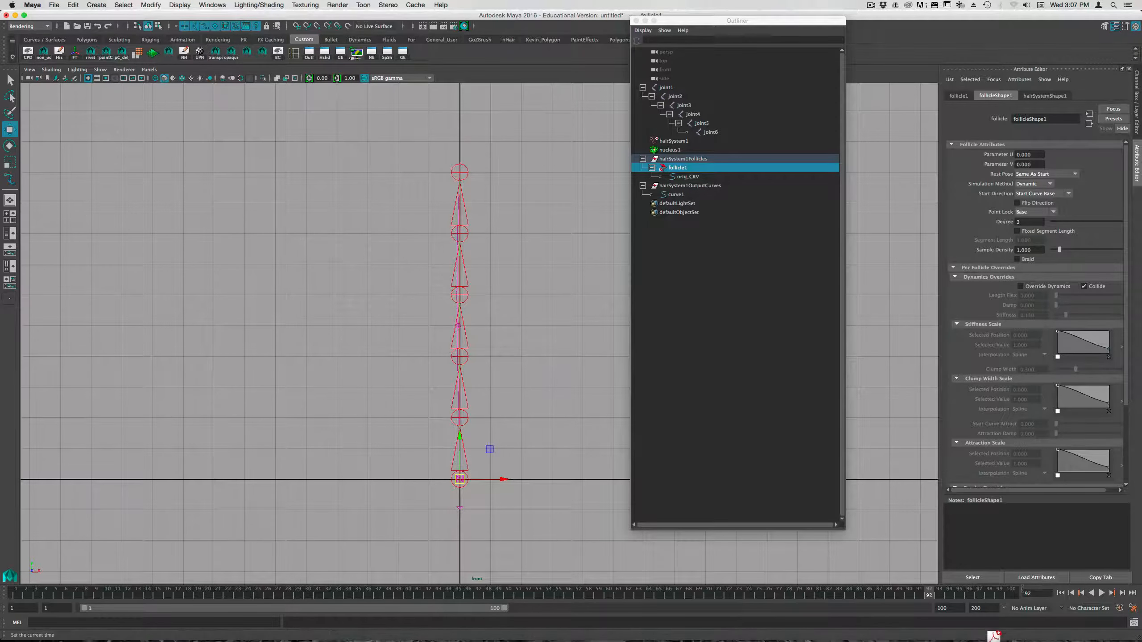
Step: Play the simulation from the first frame with the follicle locked at its base, then stop it
left_click(1061, 593)
left_click(1100, 594)
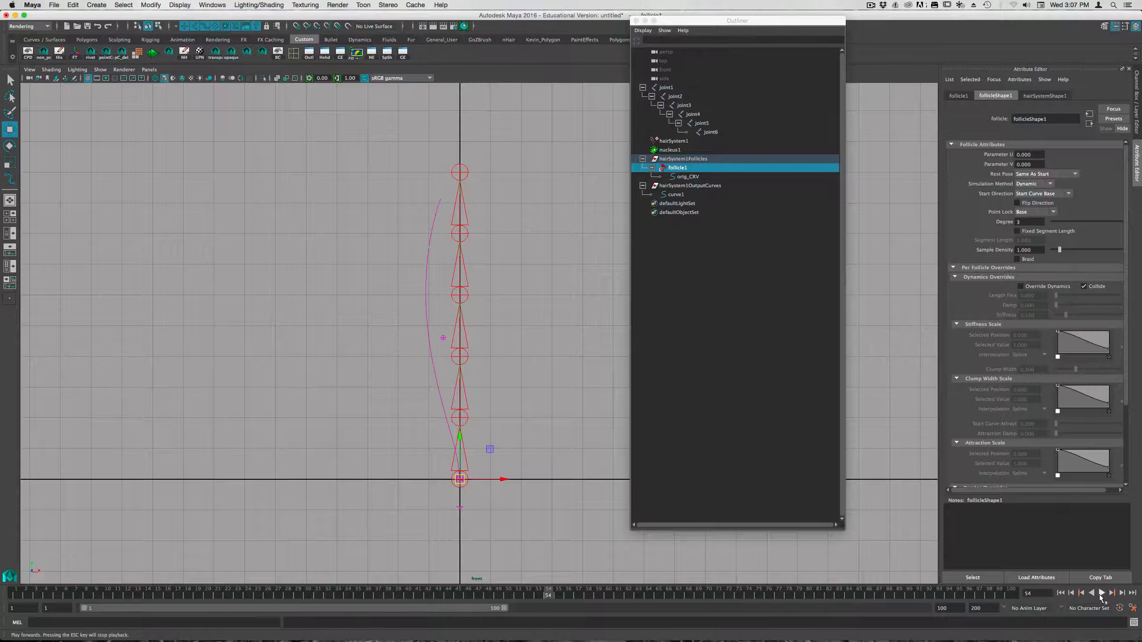
left_click(1101, 594)
Step: Extend the playback range to end at frame 1000 and replay the simulation from the first frame
key("Return")
left_click(1060, 593)
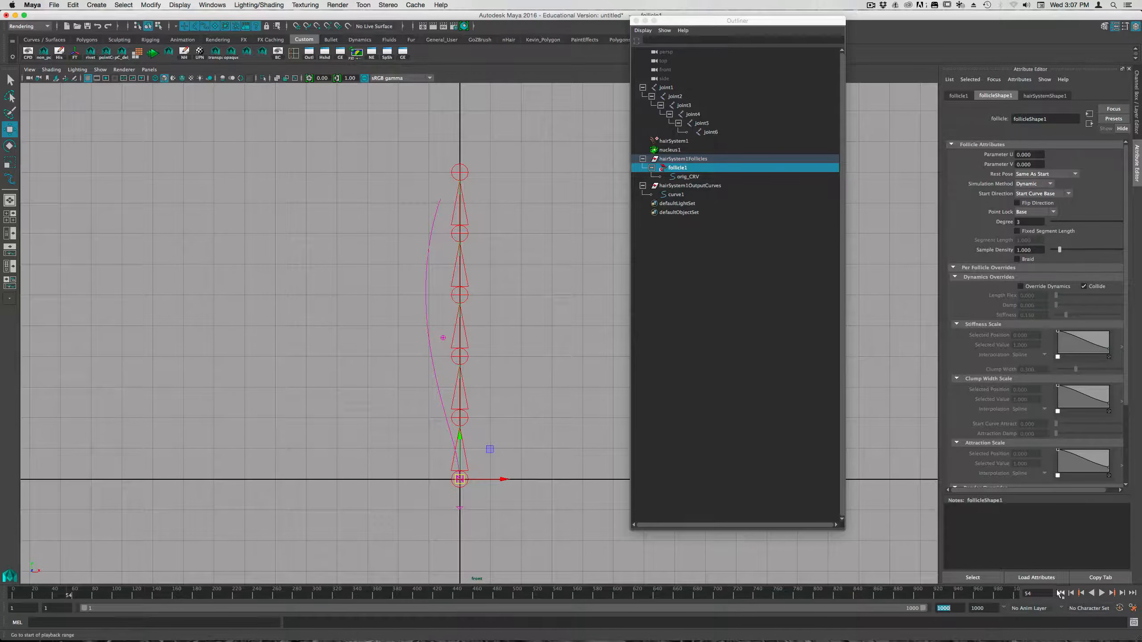
left_click(1102, 594)
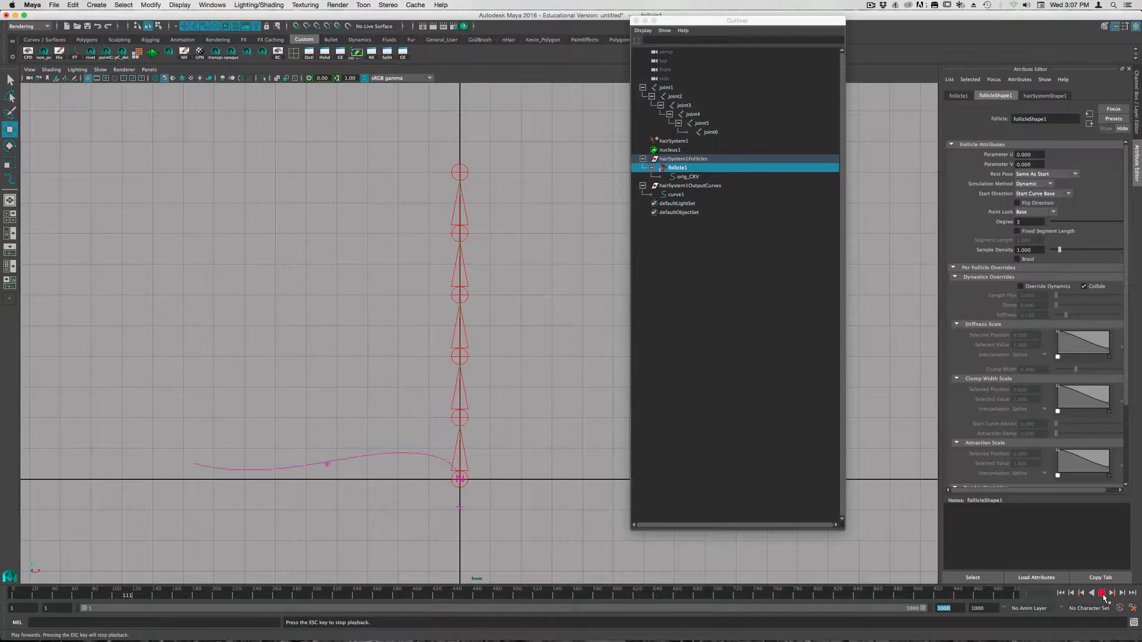
left_click(1102, 593)
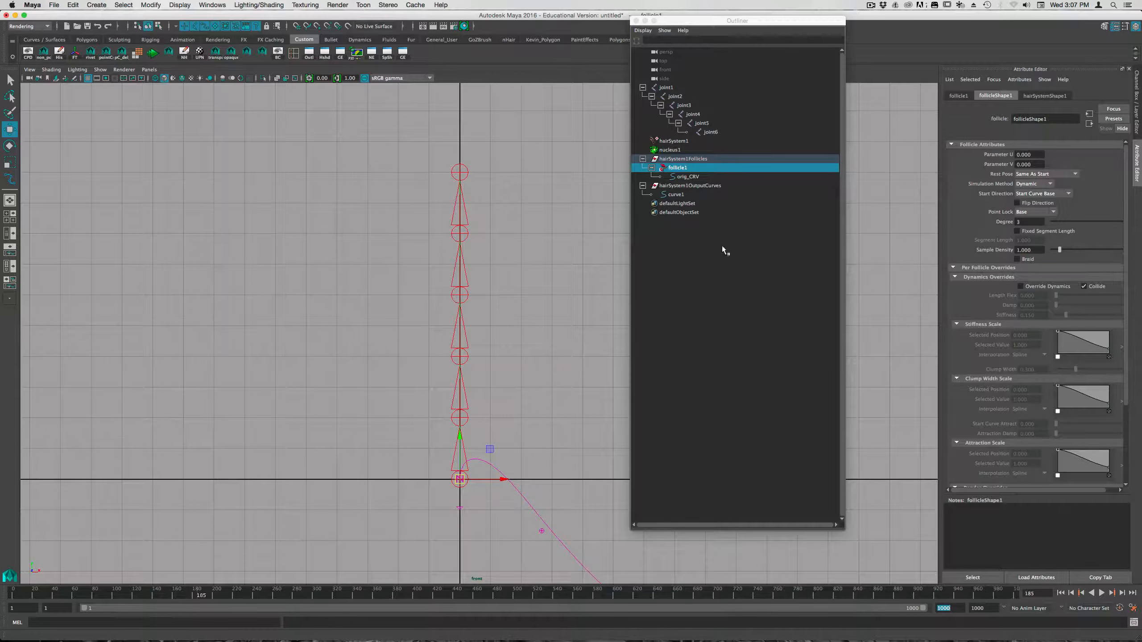
Step: Set nucleus1's Gravity to 0
left_click(670, 150)
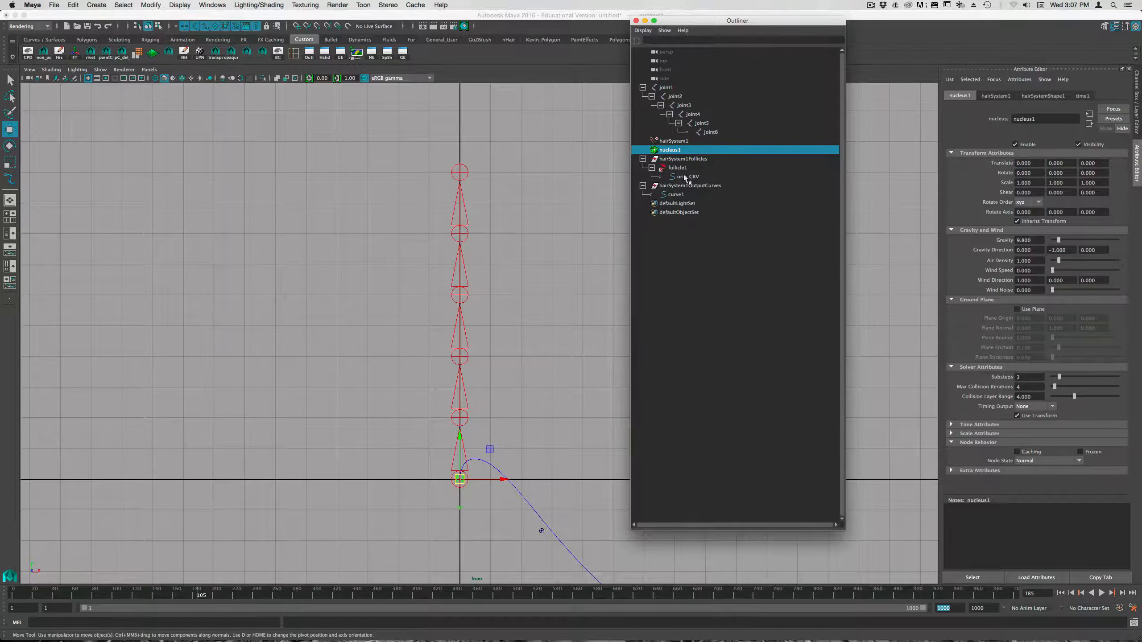
left_click_drag(1042, 245, 989, 243)
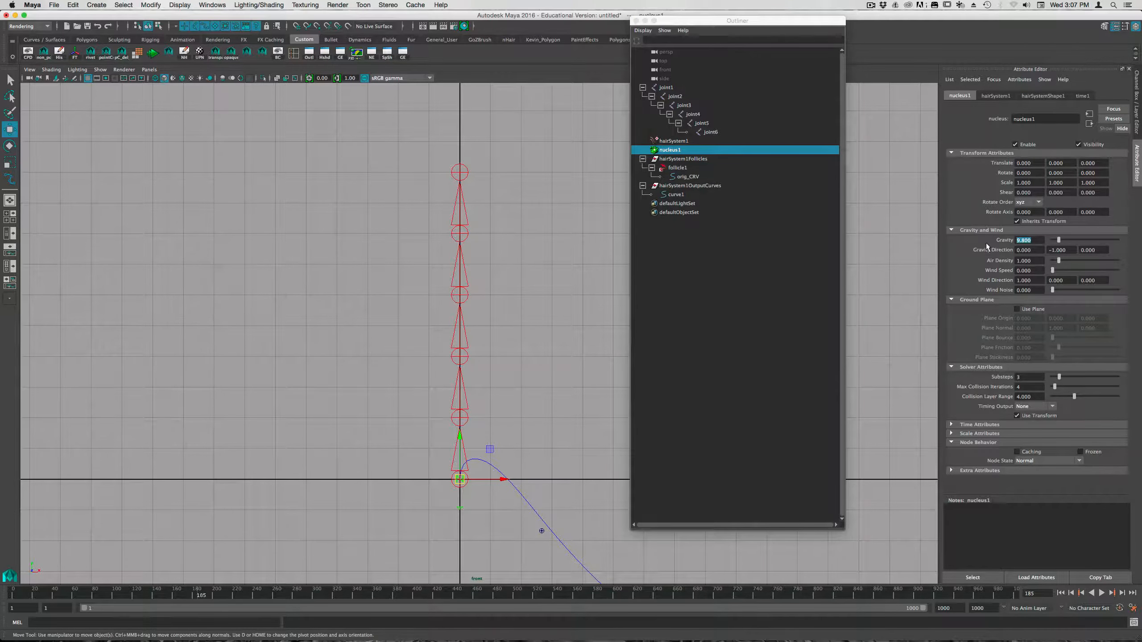
type("0")
key("Return")
Step: Play the simulation from the first frame, stop it with the dynamic curve bent away from the joints, and check the curve's selection
left_click(1061, 593)
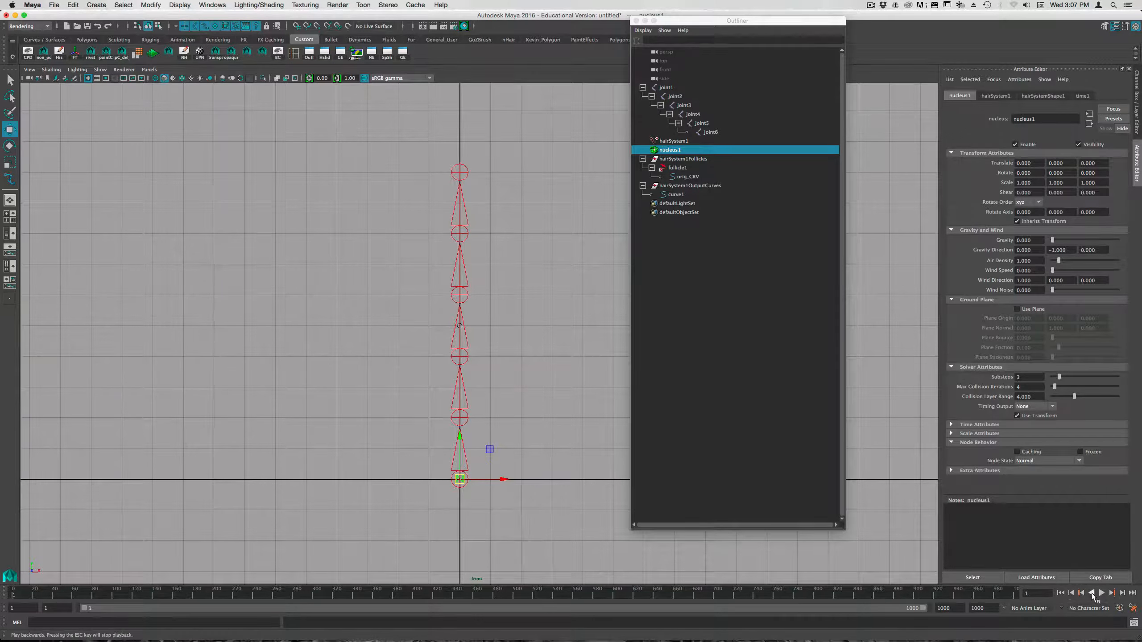
left_click(1101, 593)
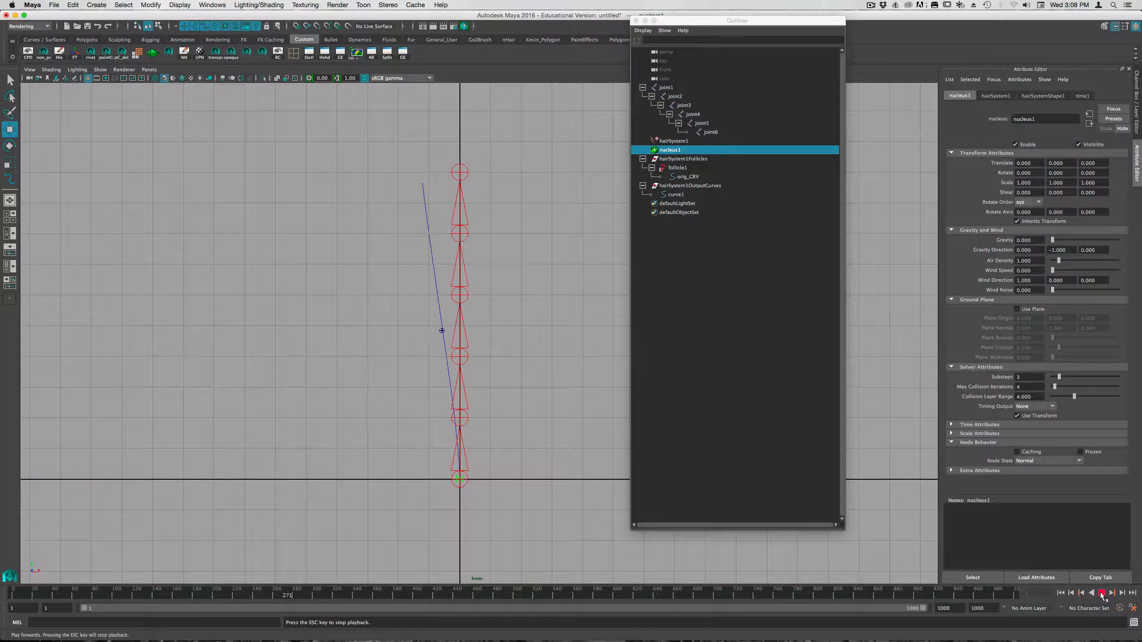
left_click(1102, 593)
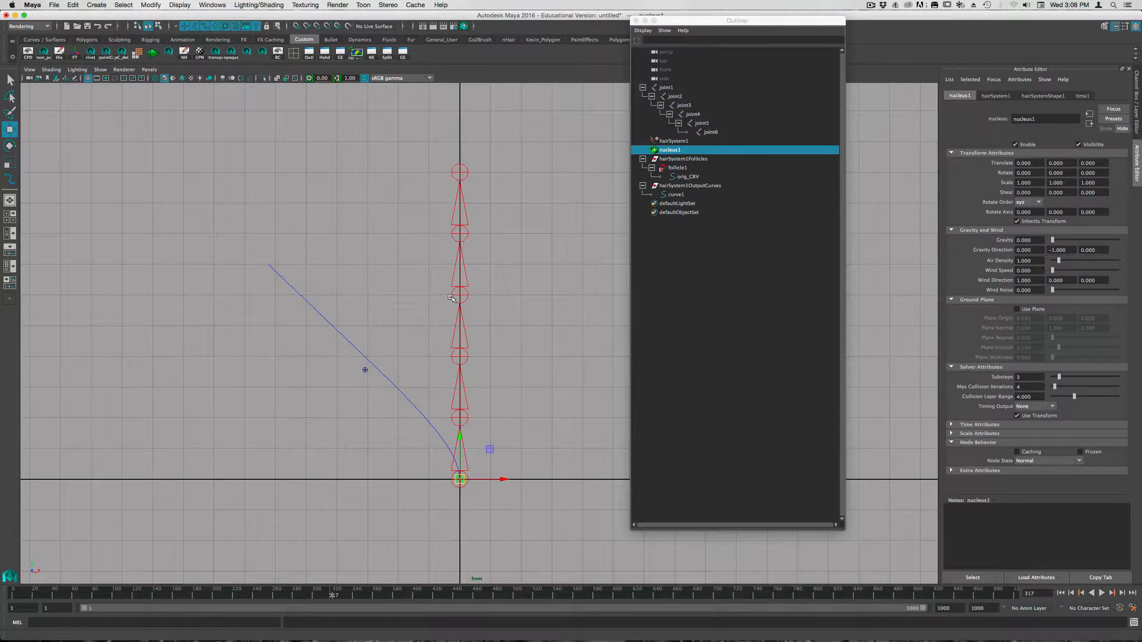
left_click_drag(361, 324, 330, 349)
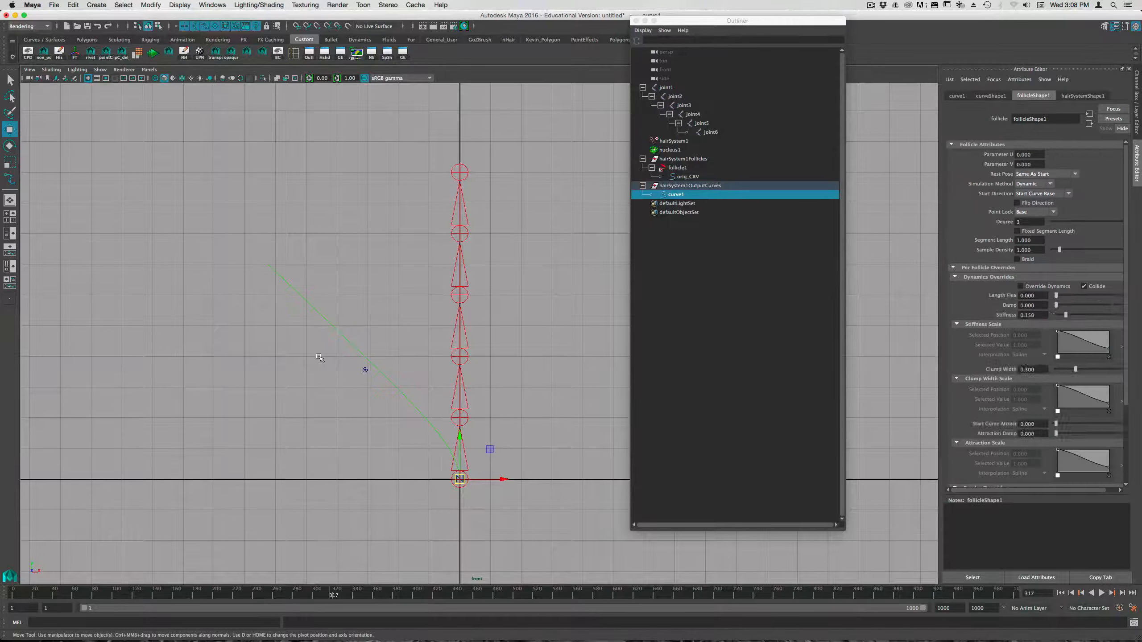
left_click(396, 291)
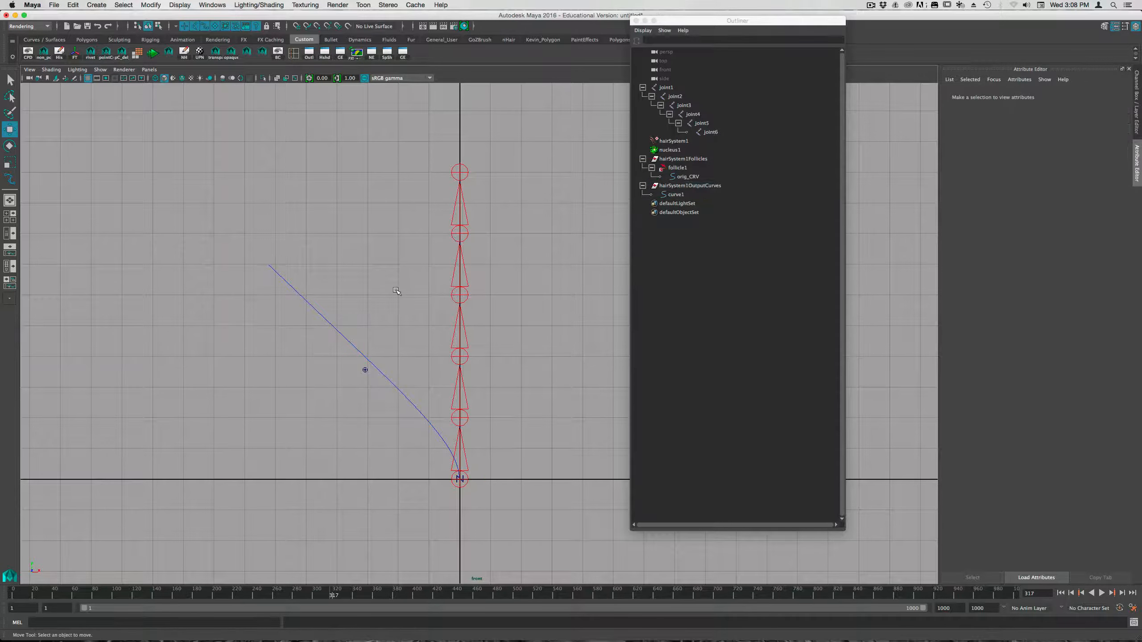
Step: Start the IK Spline Handle tool with Auto create curve turned off, keeping its settings window clear of the joint chain
key("space")
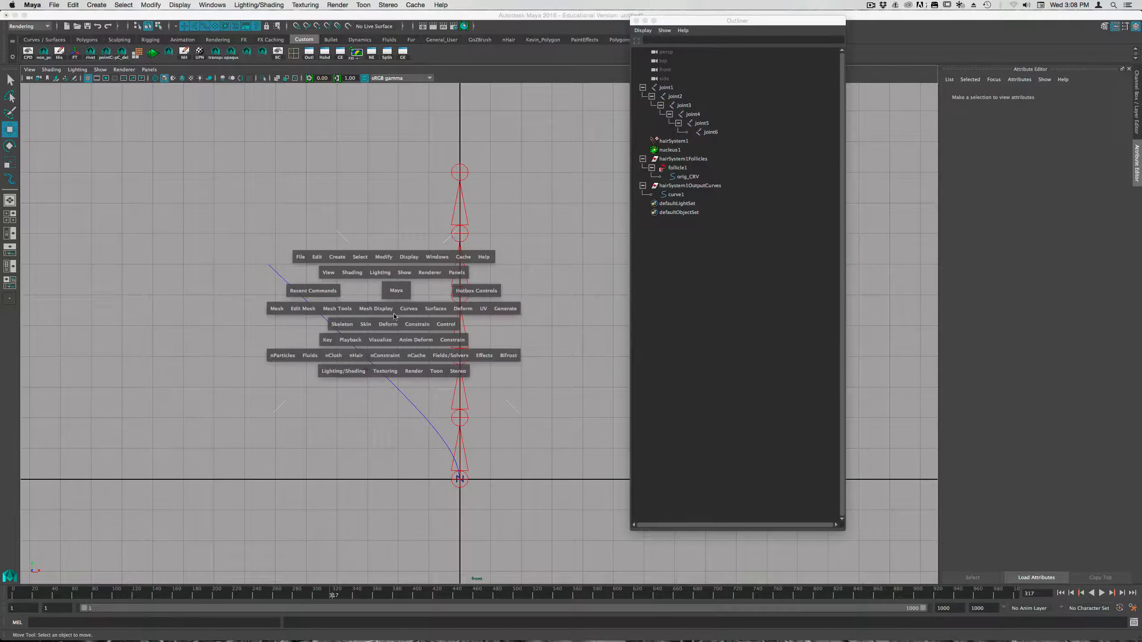
left_click(342, 325)
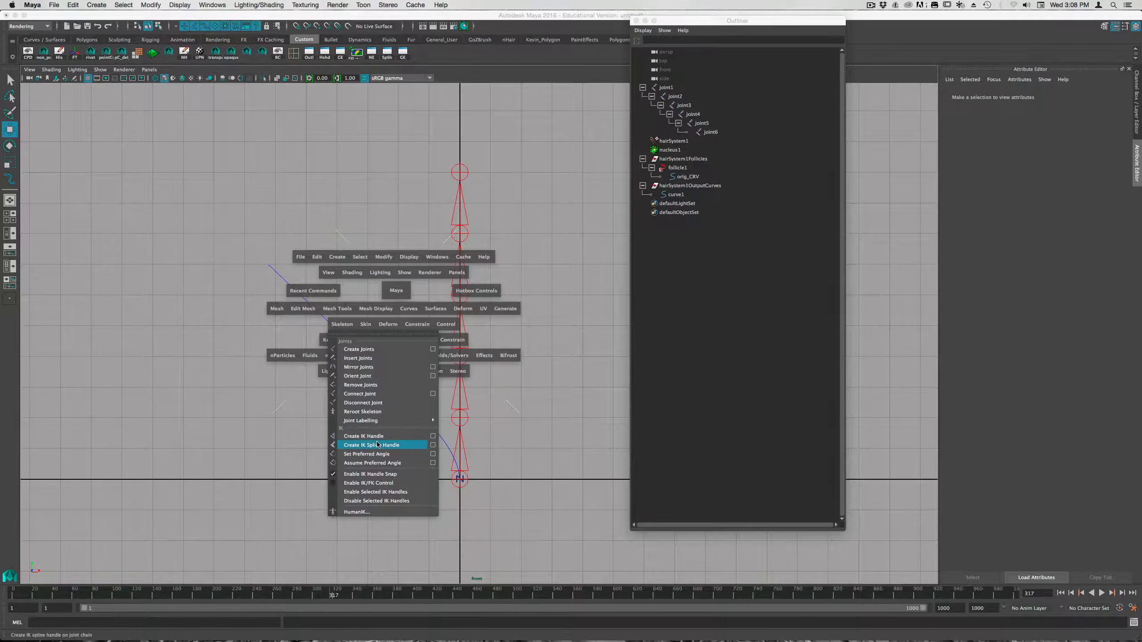
left_click(432, 445)
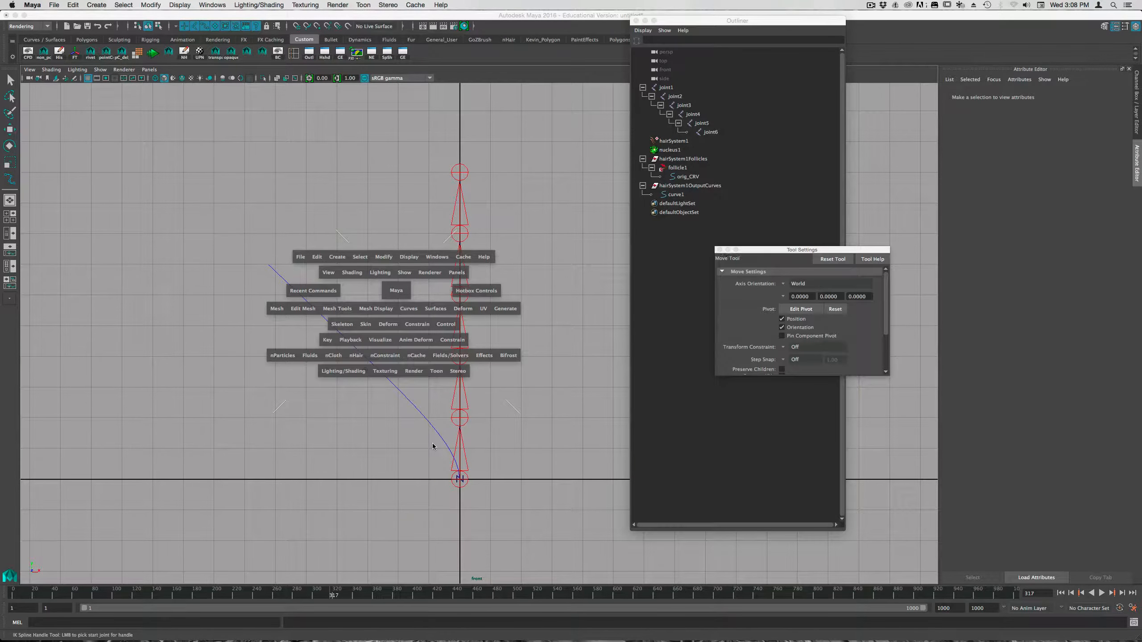
left_click_drag(816, 250, 232, 155)
left_click(231, 221)
left_click_drag(206, 154, 167, 99)
left_click_drag(265, 224, 274, 308)
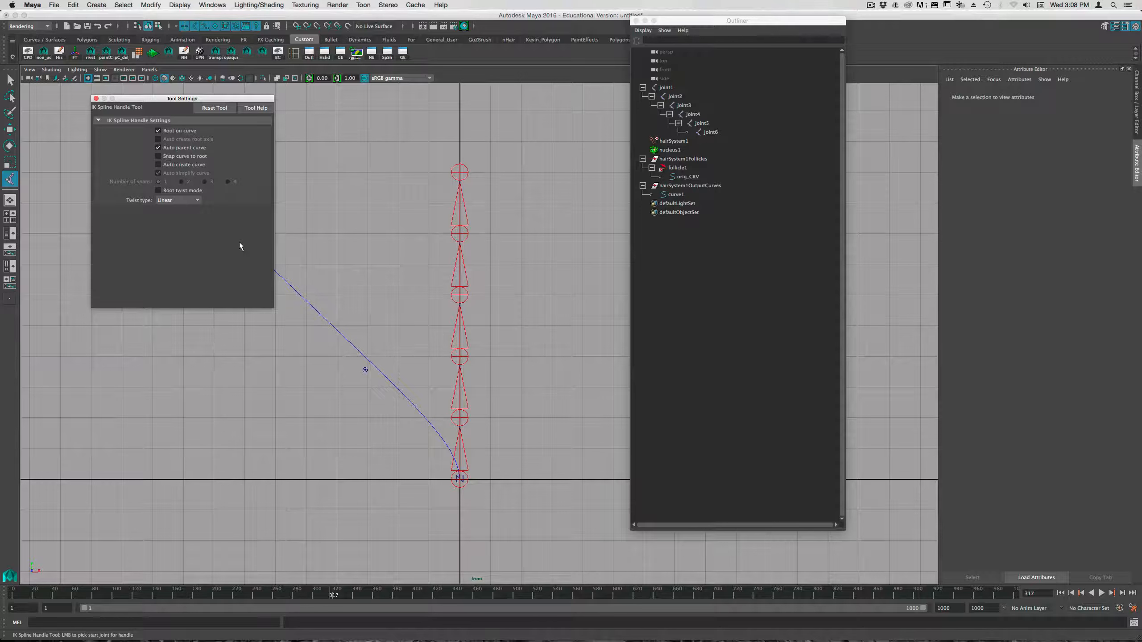
Step: Create a spline IK handle from joint1 to joint6 on the dynamic curve, and move Tool Settings clear of the chain and Outliner
left_click(459, 481)
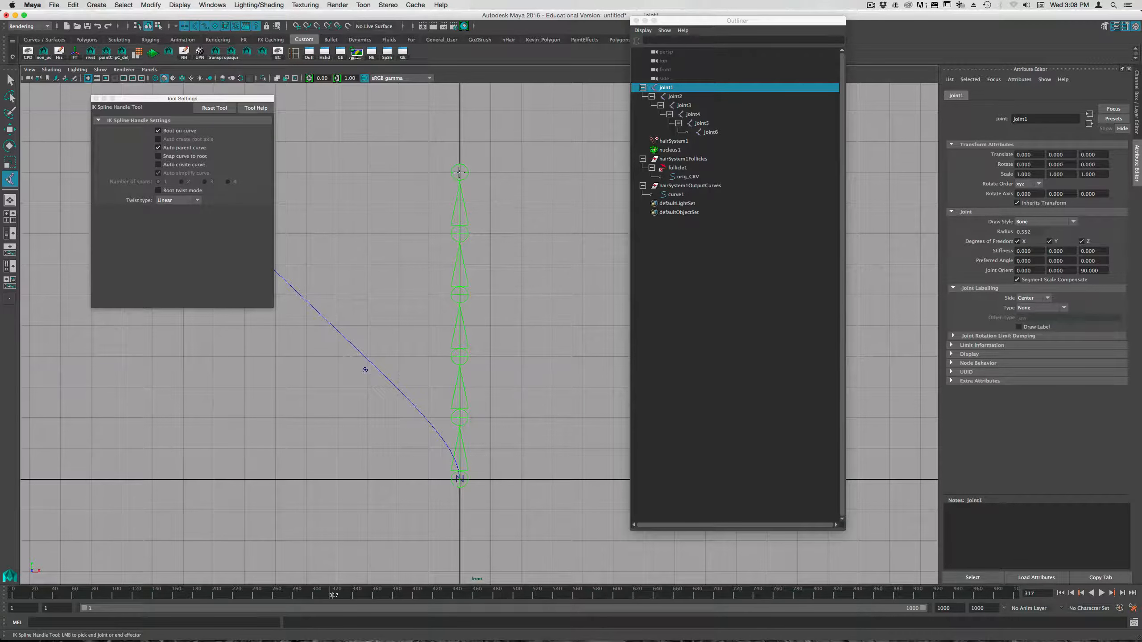
left_click(459, 172)
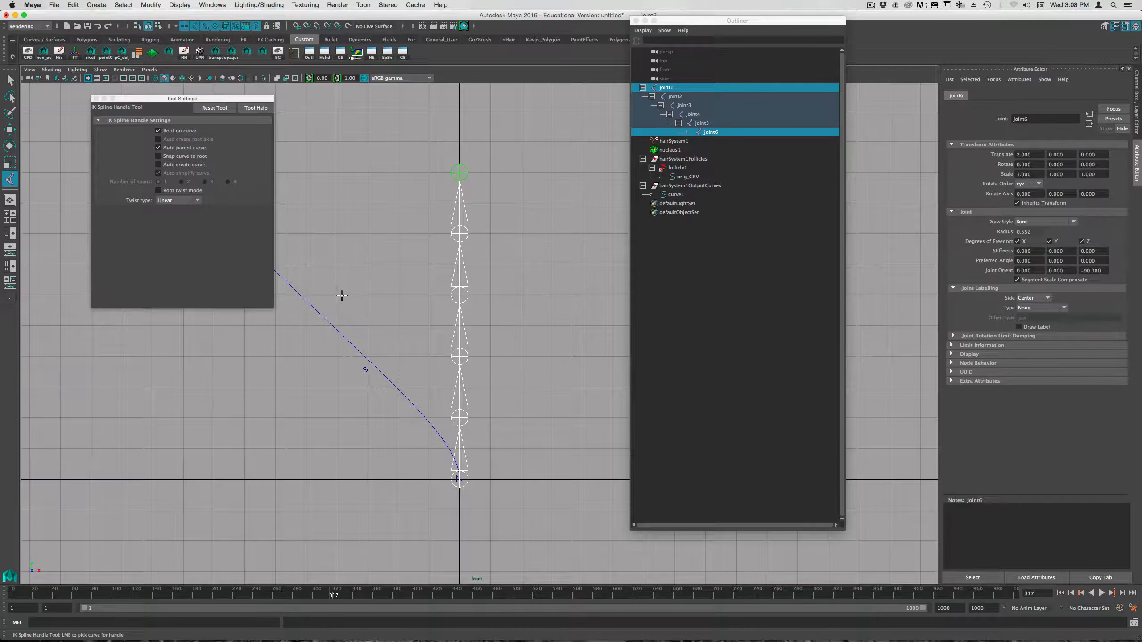
left_click(320, 319)
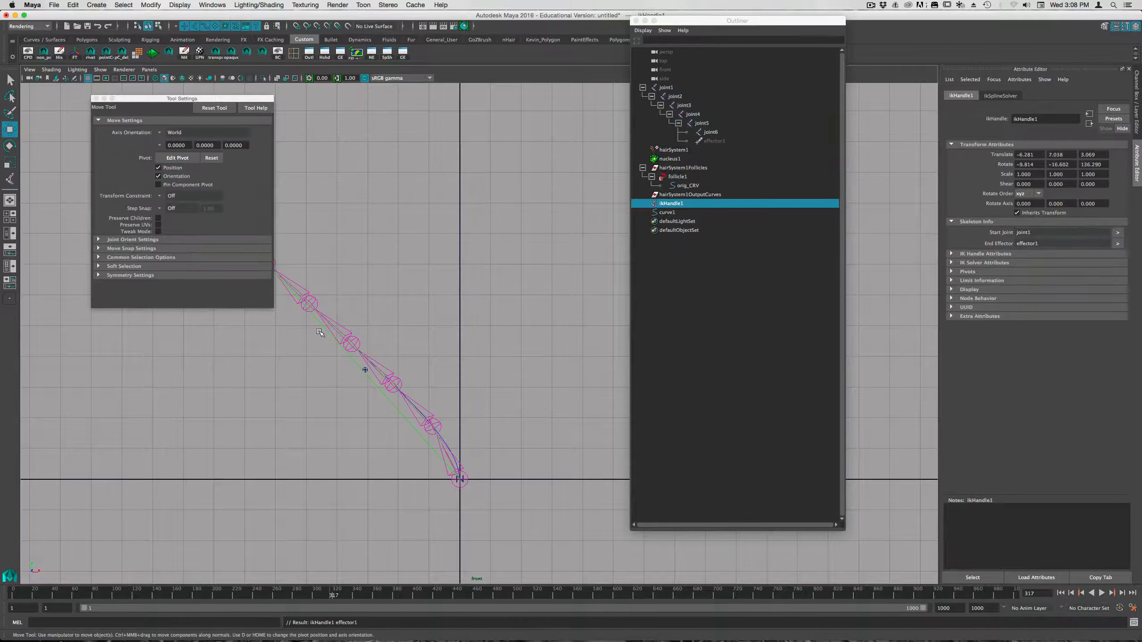
left_click_drag(191, 103, 819, 125)
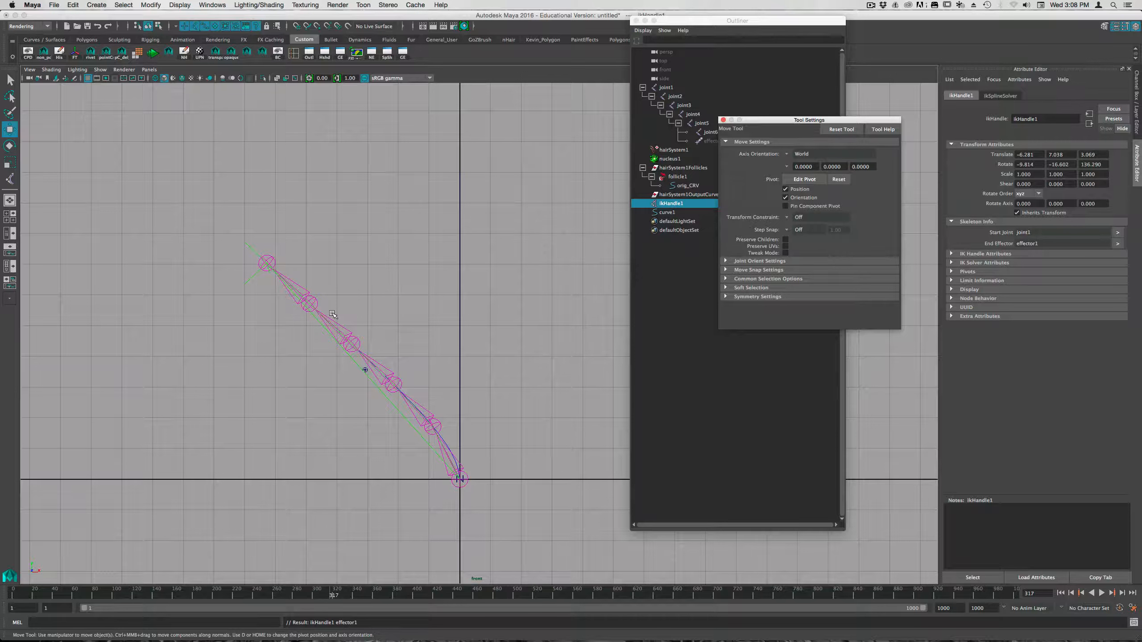
left_click_drag(777, 120, 929, 121)
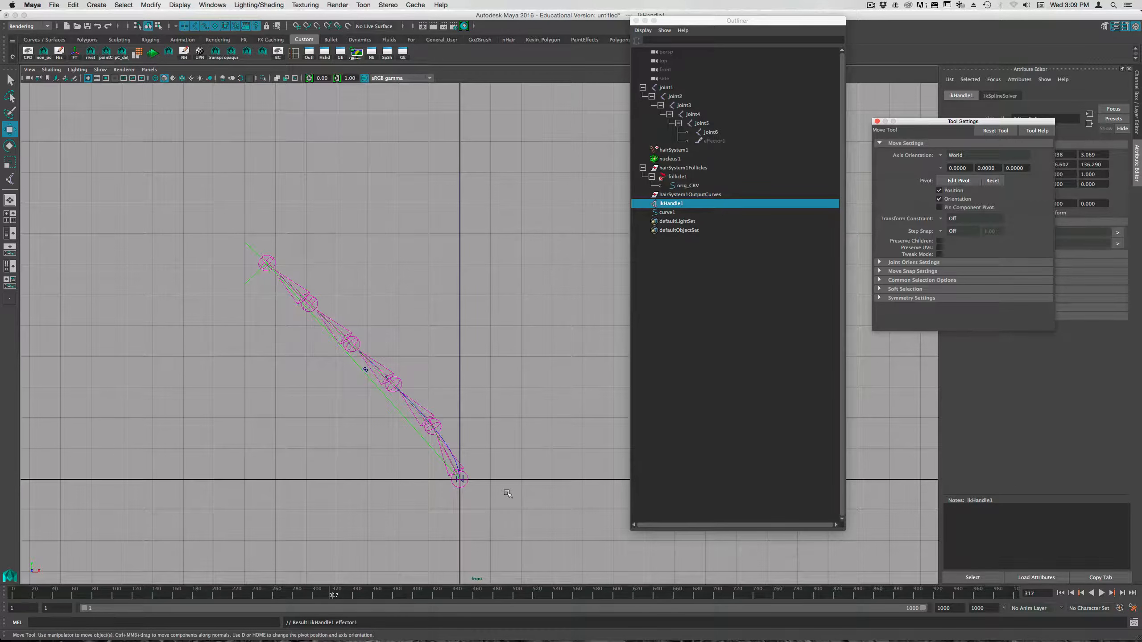
Step: Play the simulation from the first frame to check that the joints follow the dynamic curve, then rewind it
left_click(1061, 594)
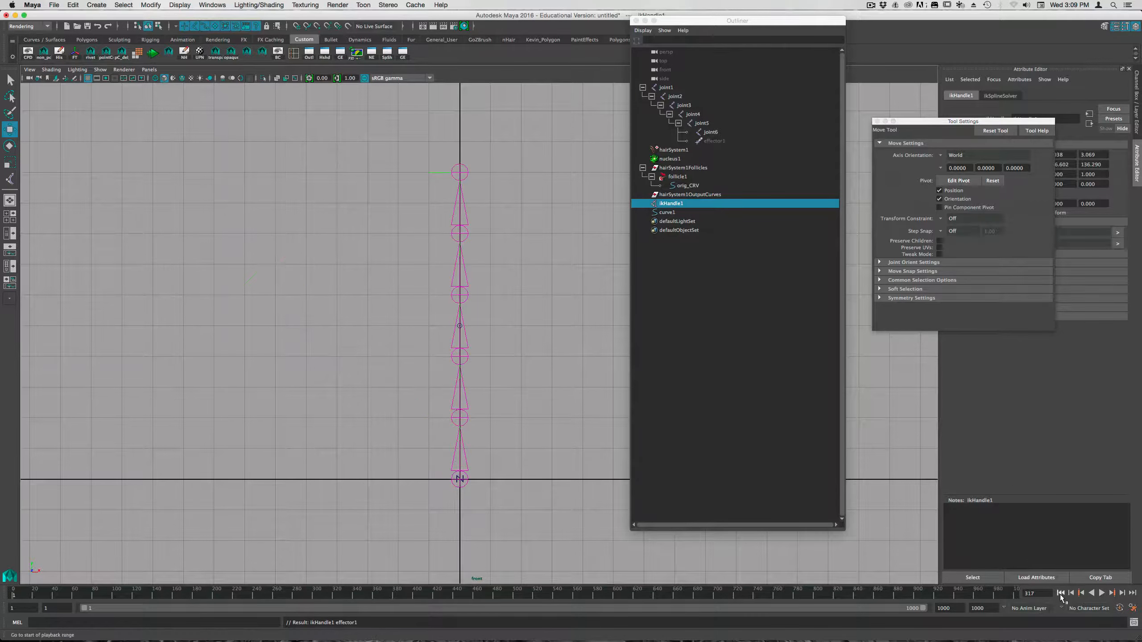
left_click(1100, 594)
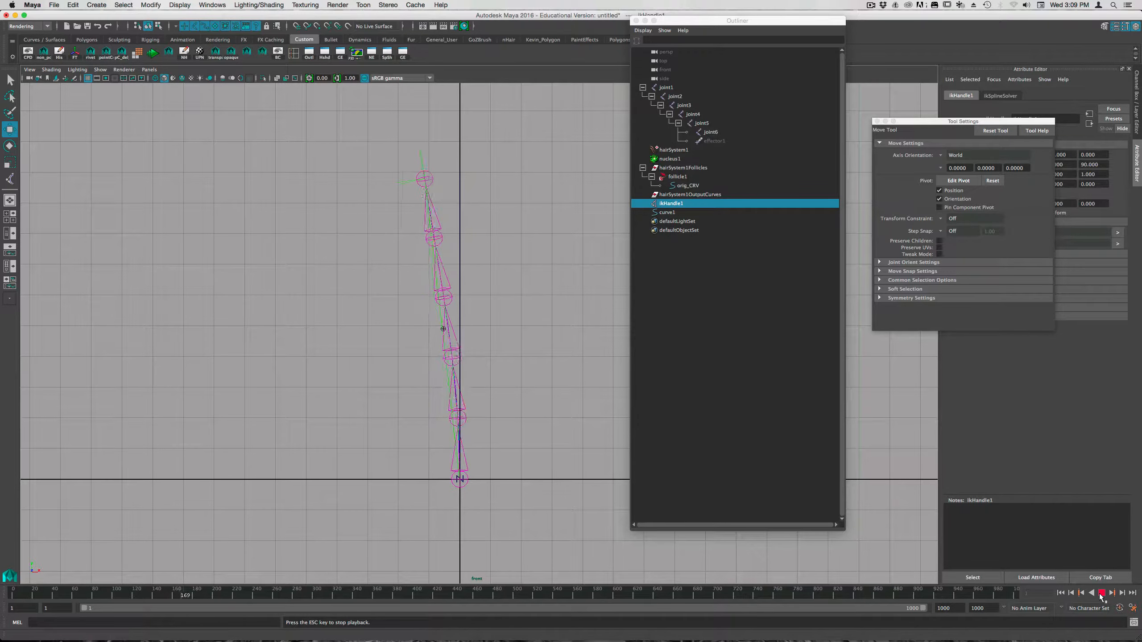
left_click(1101, 593)
left_click(1060, 593)
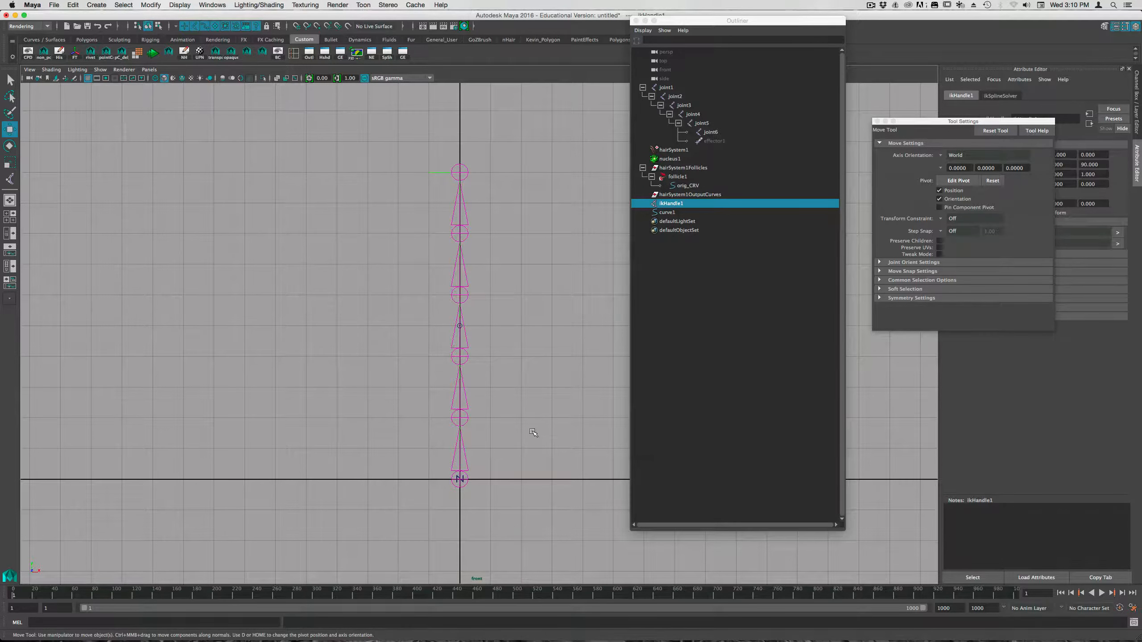
Step: Create a polygon sphere at the origin and scale it uniformly to about 0.79
key("space")
left_click(476, 399)
mouse_move(517, 432)
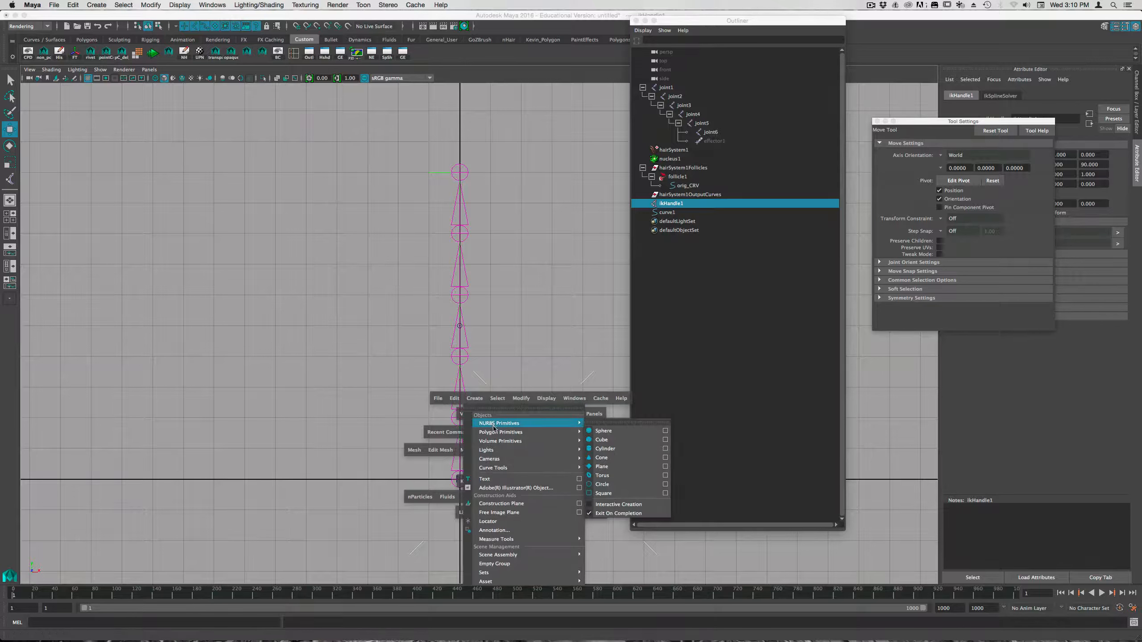
left_click(604, 439)
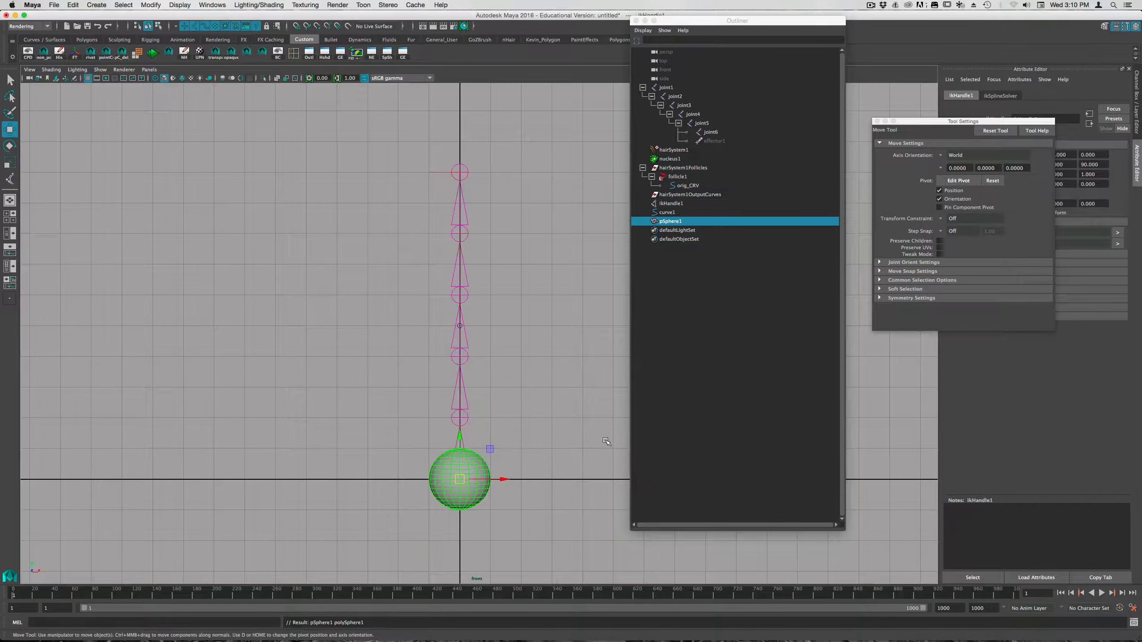
key("r")
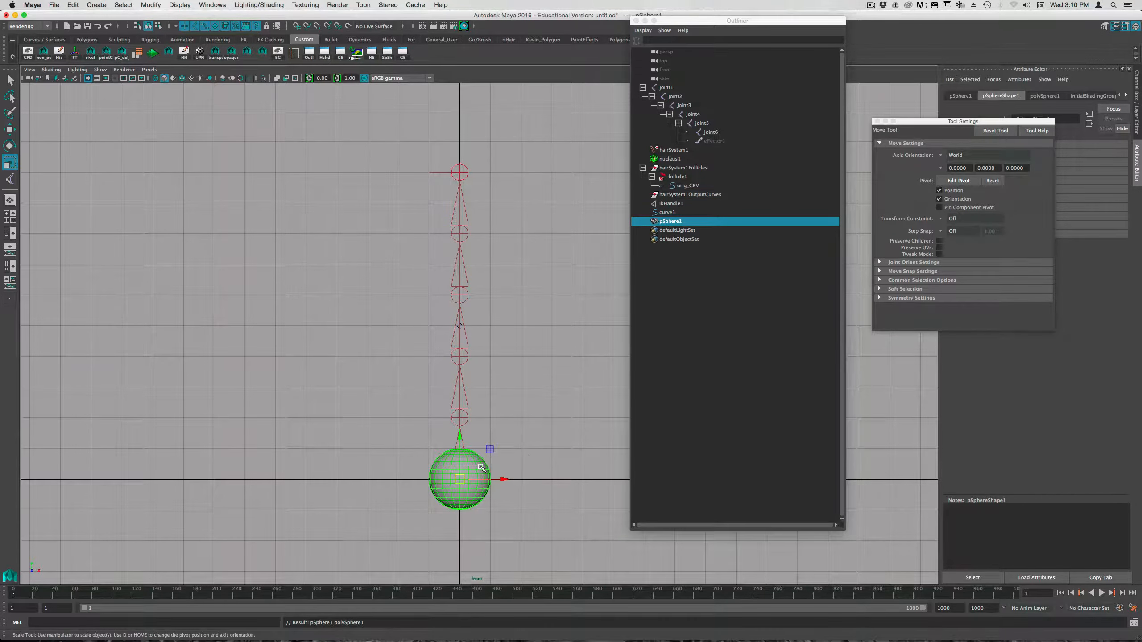
left_click_drag(460, 480, 453, 484)
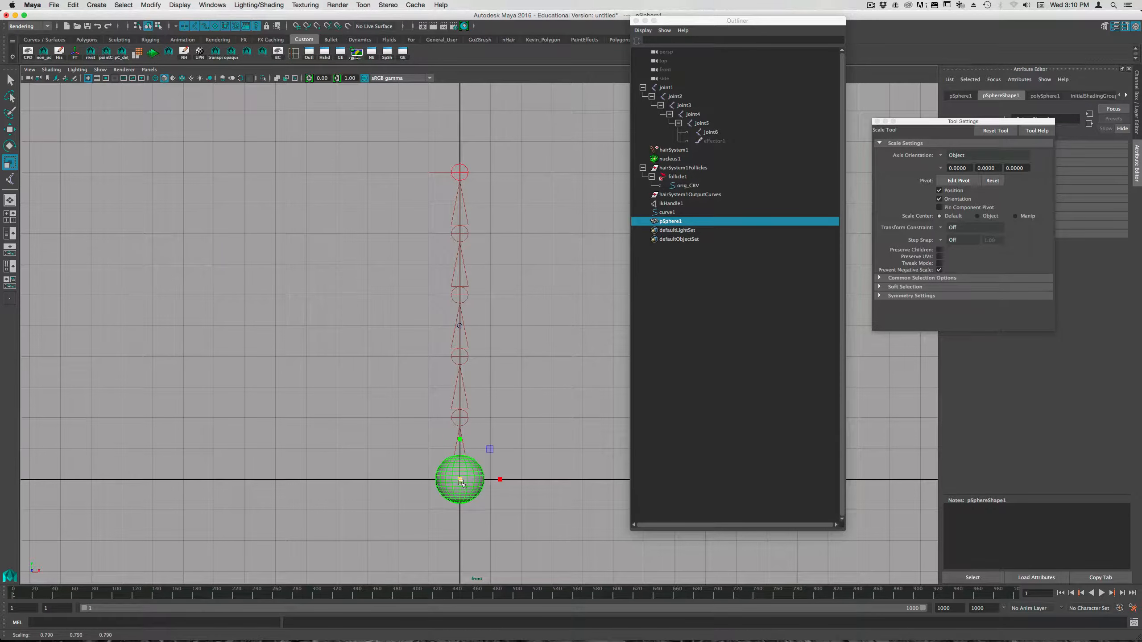
Step: Duplicate the sphere about 2.1 units upward and repeat the offset duplication four times to line the joint chain with six spheres
key("ctrl+d")
key("w")
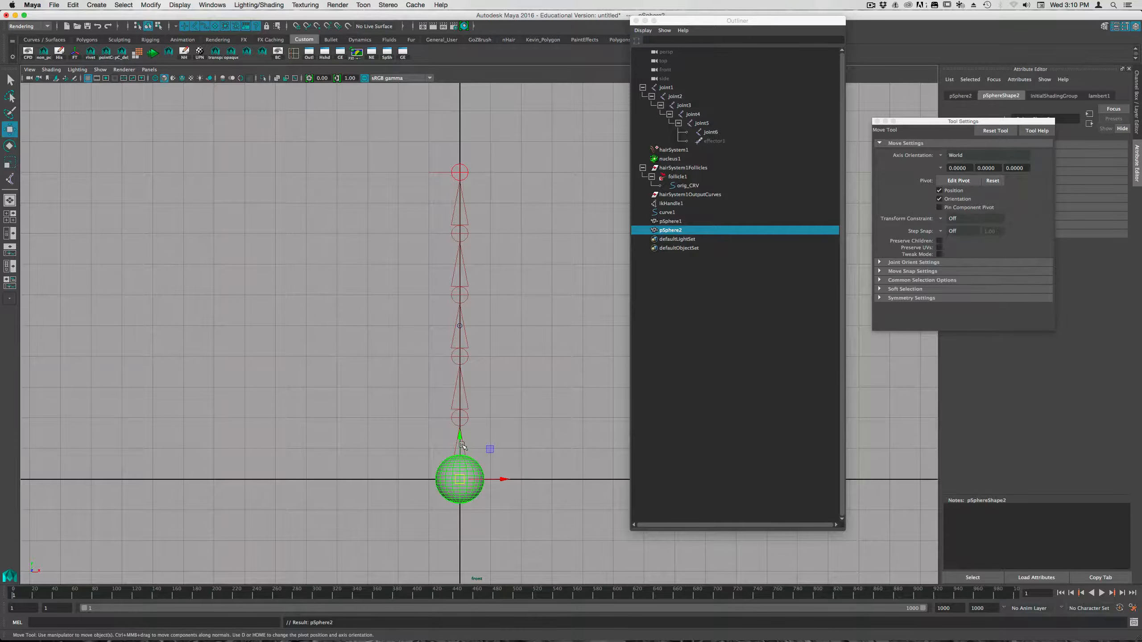
left_click_drag(461, 438, 459, 394)
left_click_drag(458, 377, 458, 373)
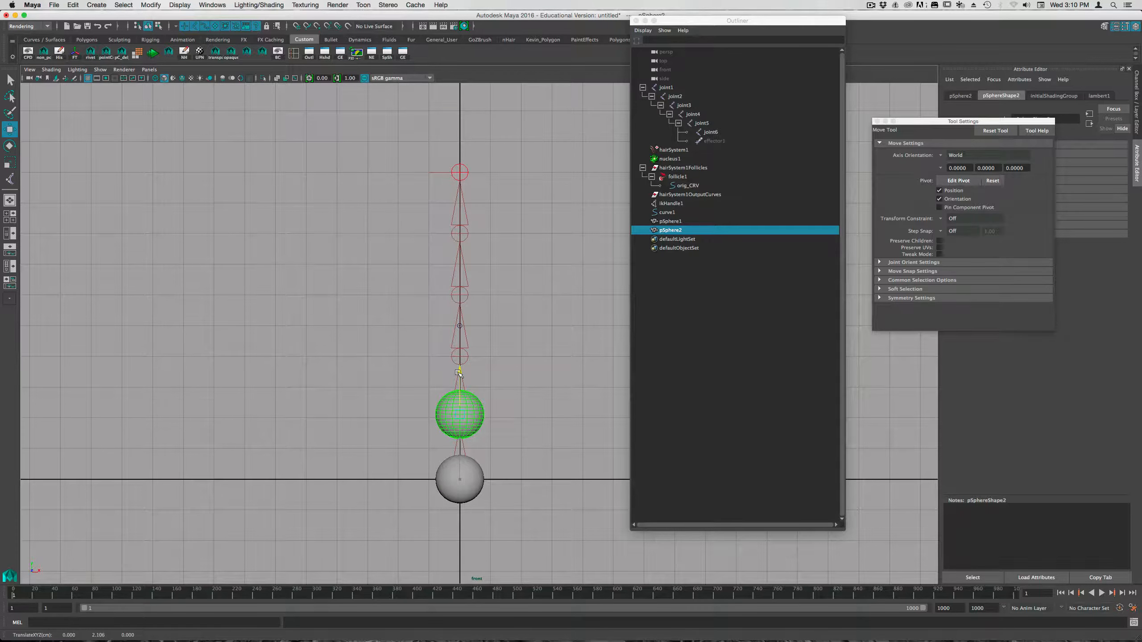
key("shift+d")
key("shift+d")
key("shift+d")
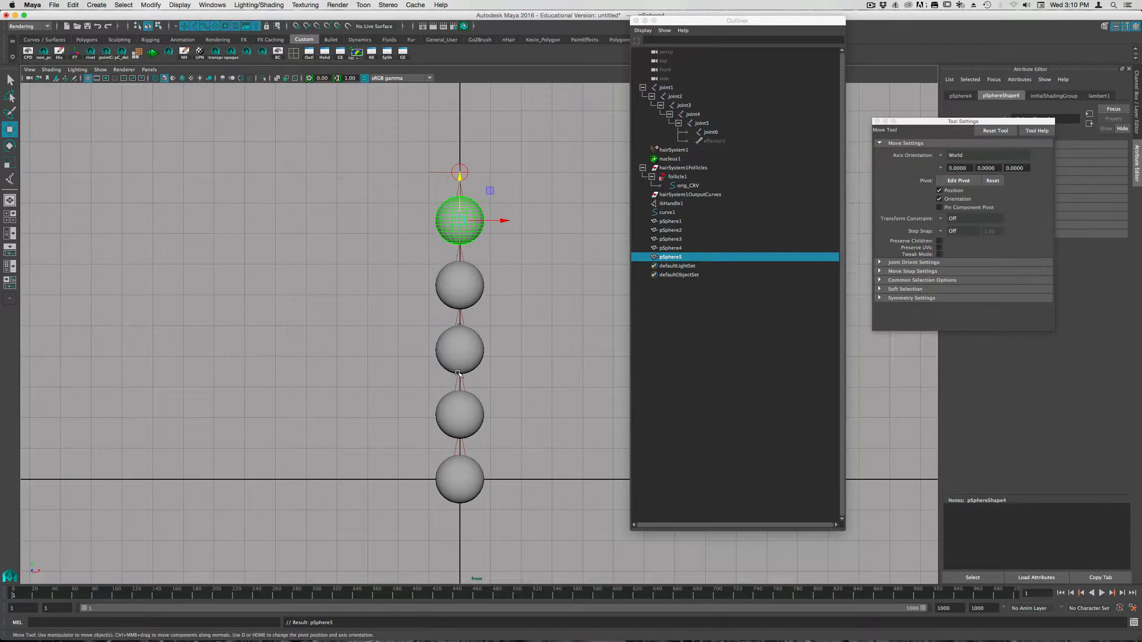
key("shift+d")
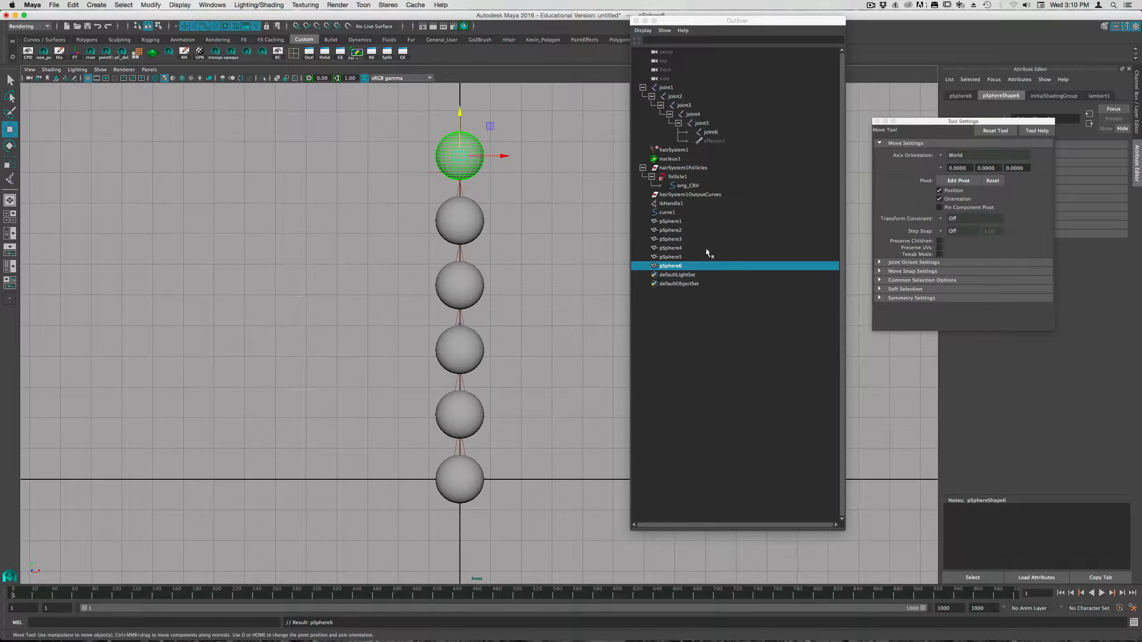
Step: Parent the six spheres to the joint chain, from pSphere1 under joint1 up to pSphere6 under joint6
left_click(670, 88)
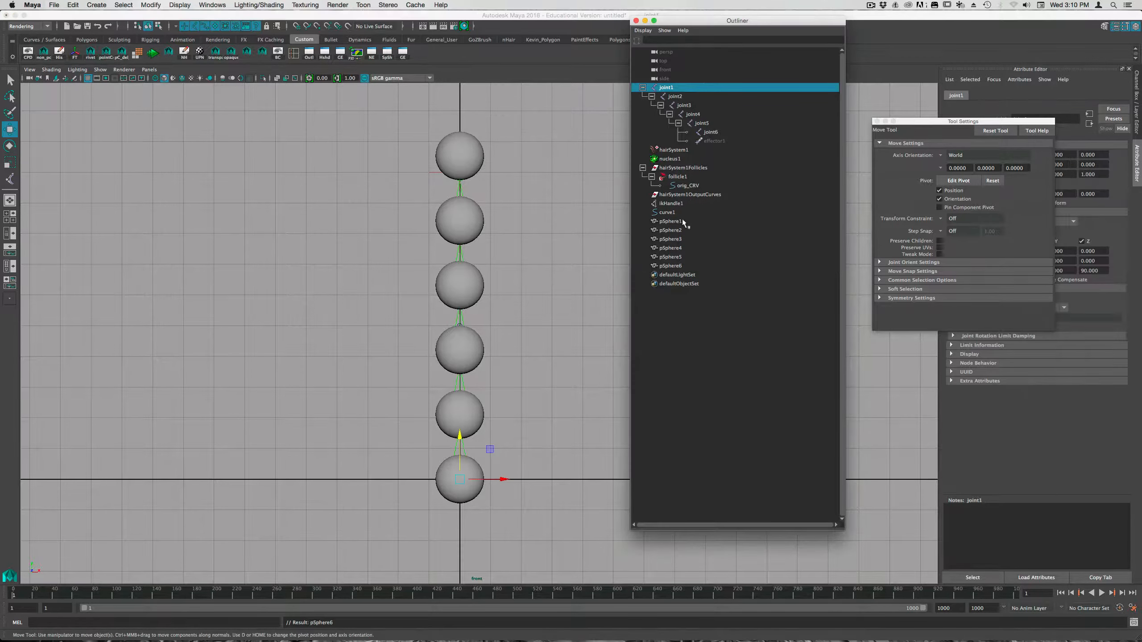
left_click(674, 221)
left_click_drag(674, 224, 668, 146)
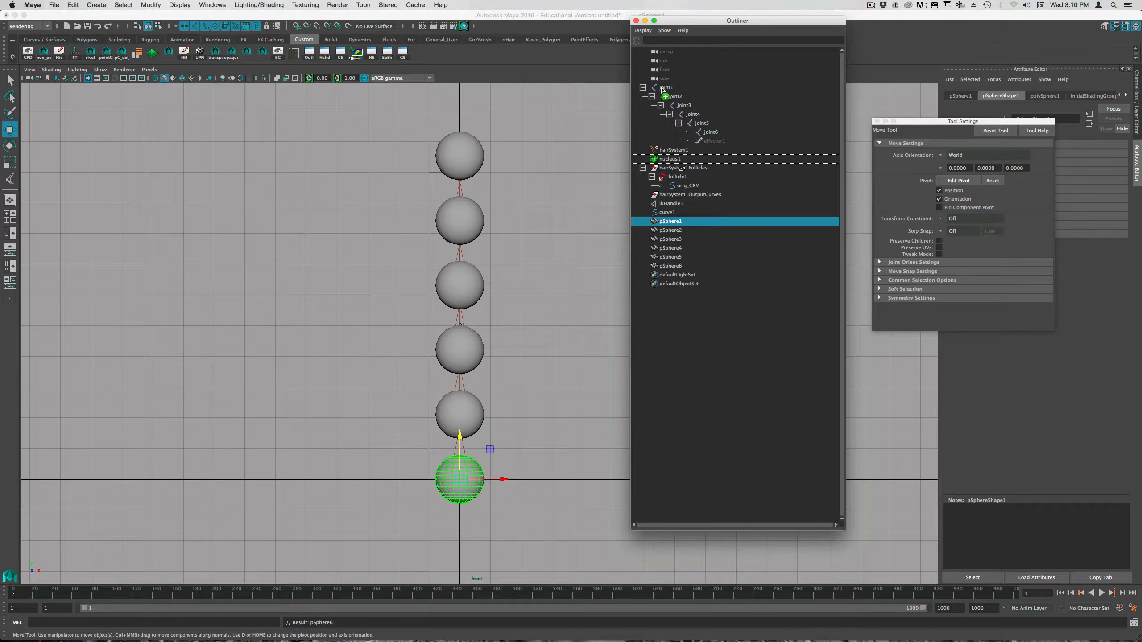
left_click_drag(663, 90, 663, 89)
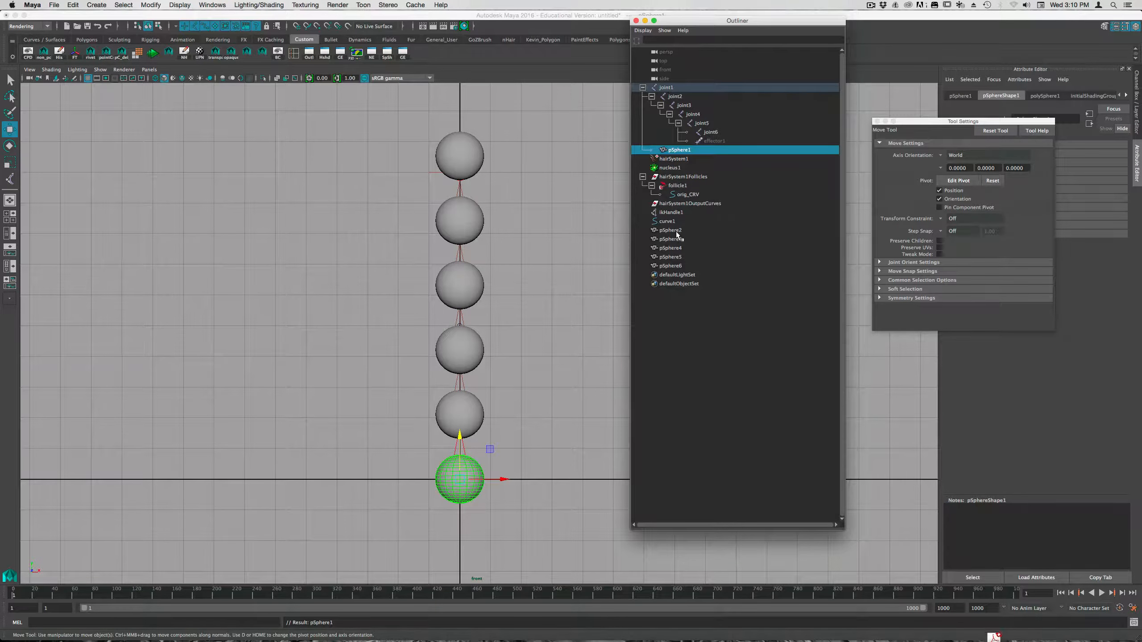
middle_click_drag(677, 231, 676, 98)
middle_click_drag(674, 239, 685, 107)
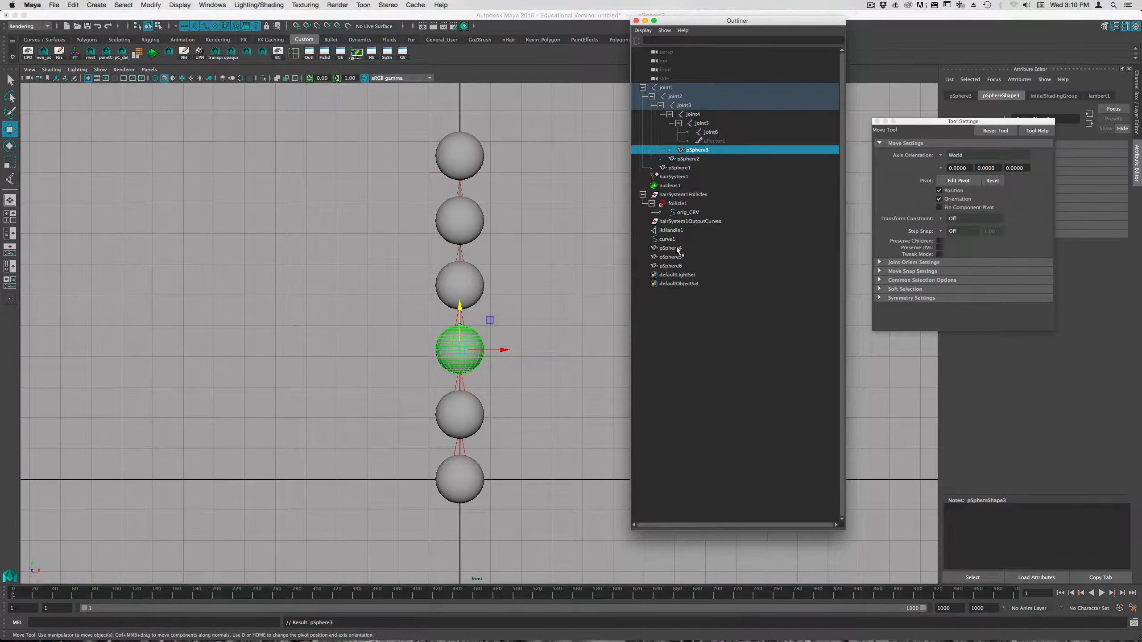
middle_click_drag(678, 251, 692, 115)
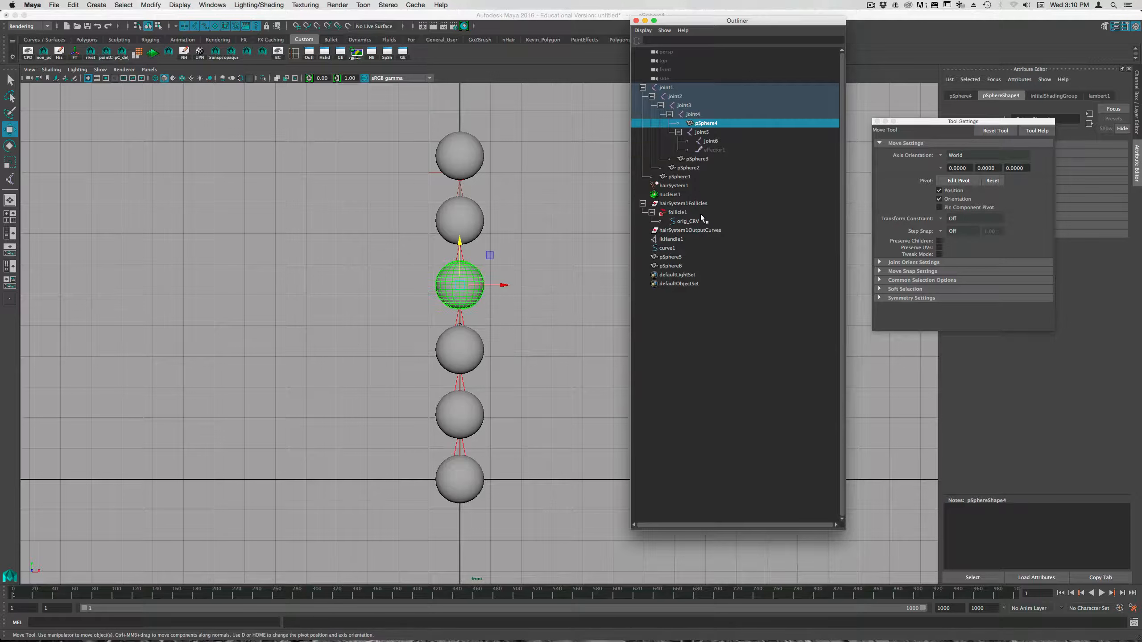
middle_click_drag(679, 260, 703, 133)
middle_click_drag(675, 260, 715, 145)
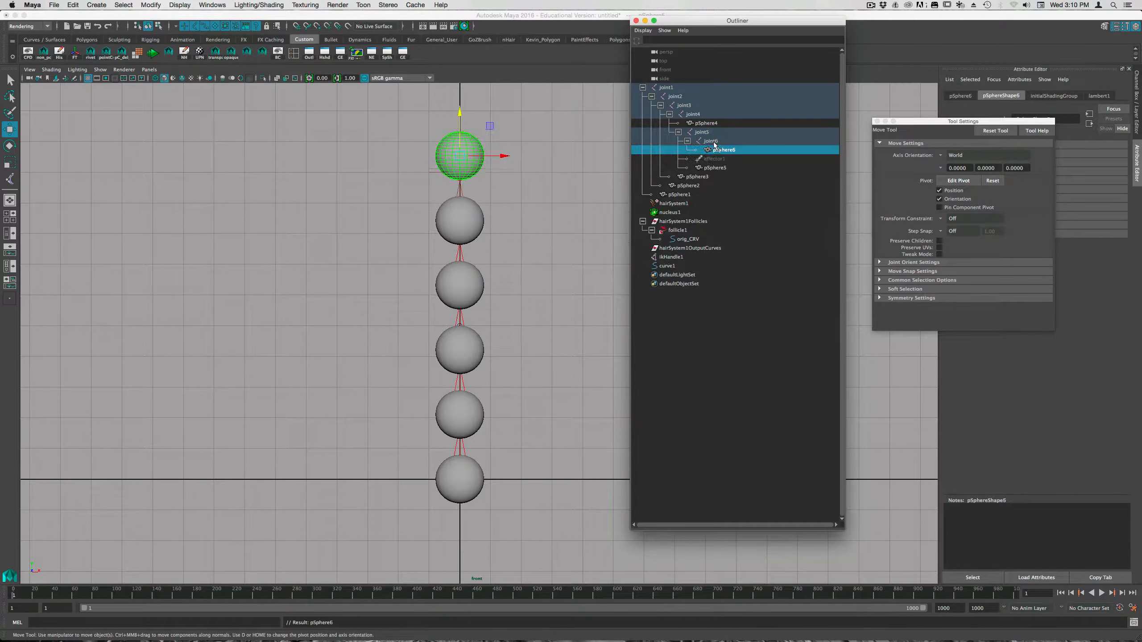
Step: Play the simulation from the first frame to check that the spheres follow their joints, and rewind it
left_click(1061, 594)
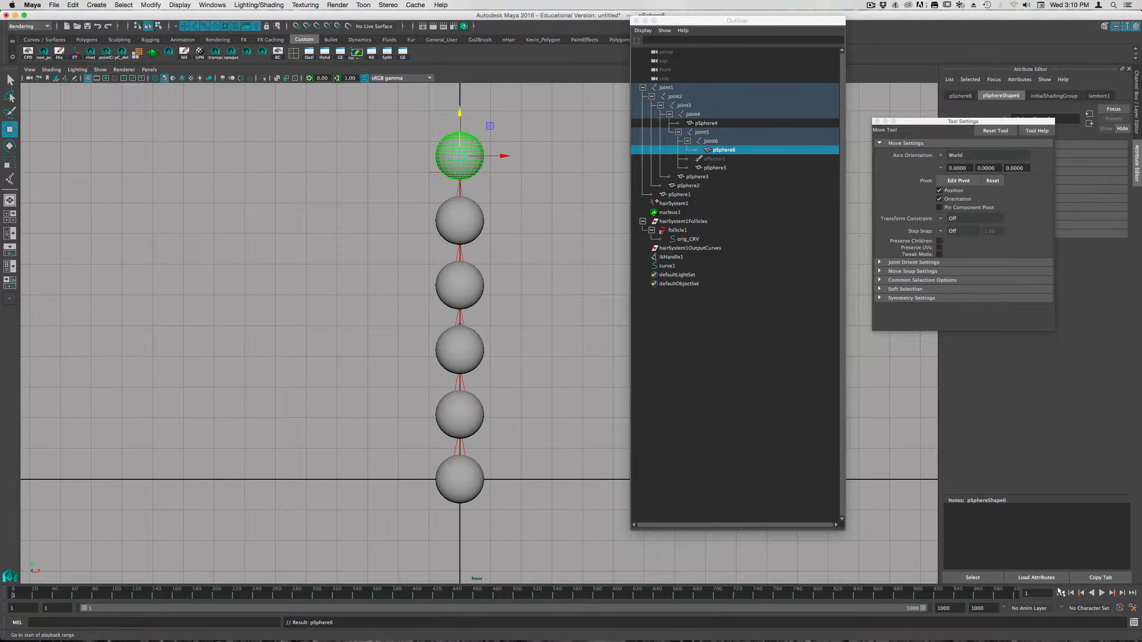
left_click(1101, 593)
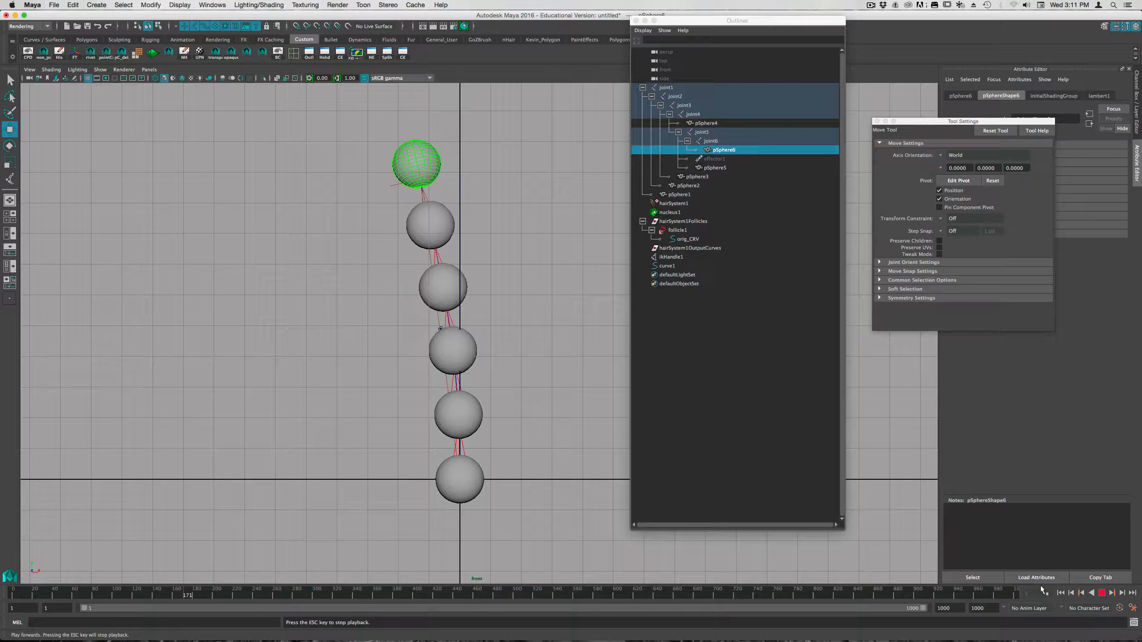
left_click(1102, 595)
left_click(1068, 594)
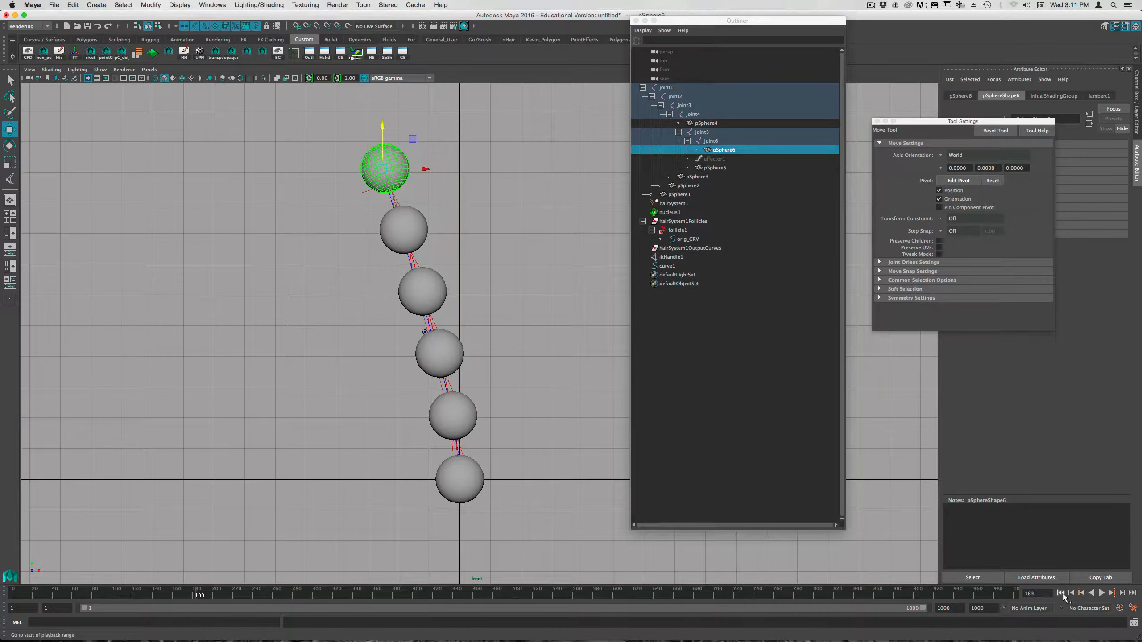
left_click(1063, 595)
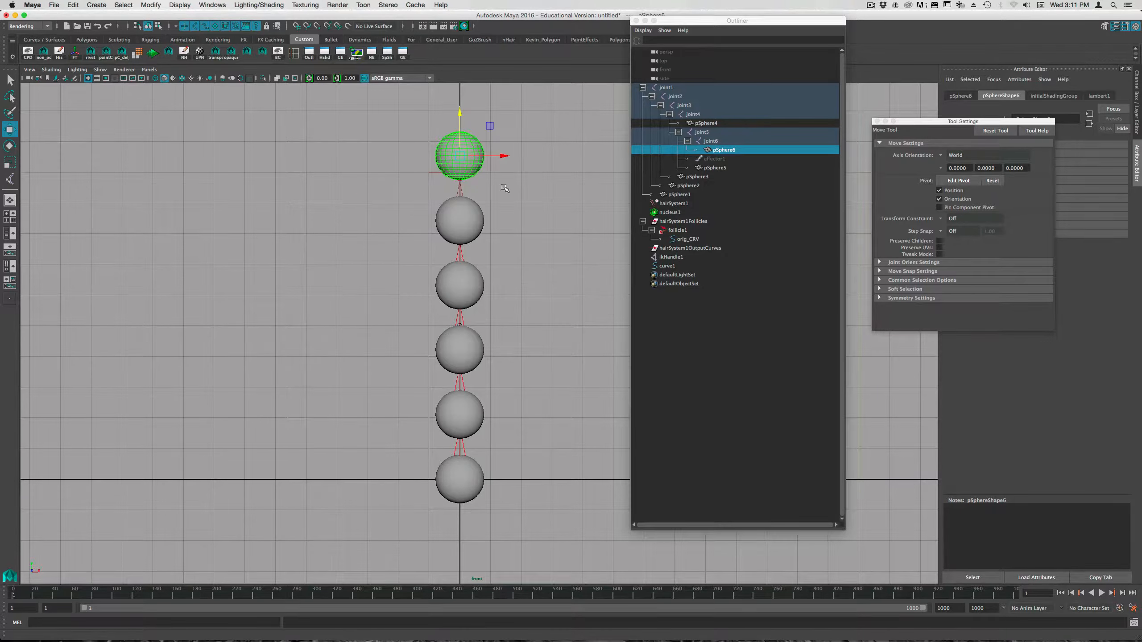
Step: Delete all six spheres from the joint chain
left_click(481, 216, "shift")
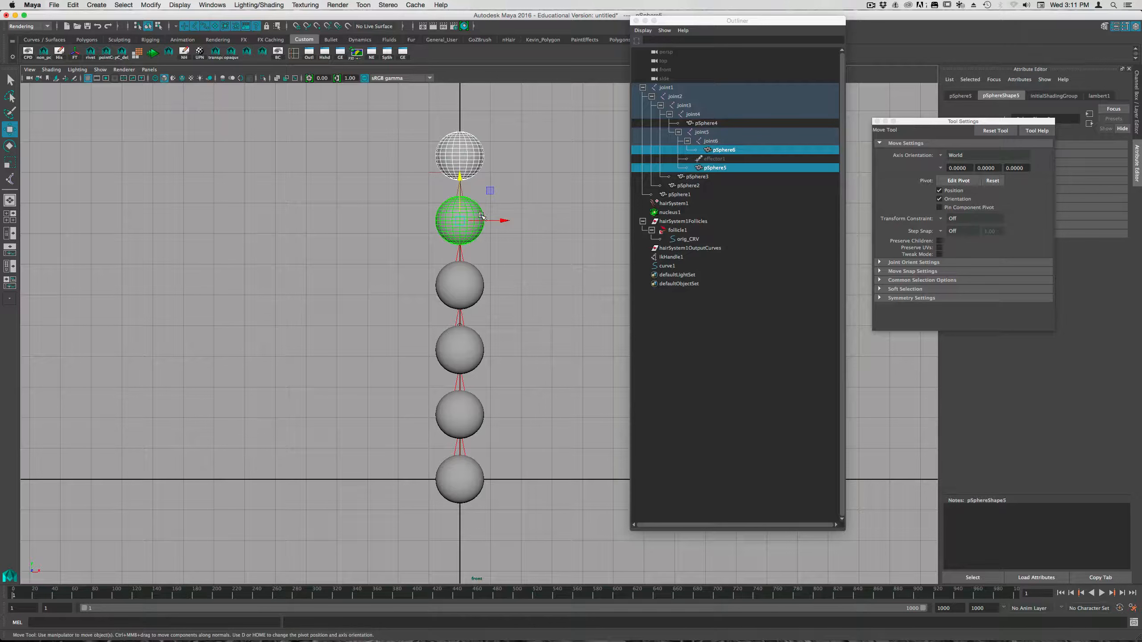
left_click(477, 297, "shift")
left_click(475, 370, "shift")
left_click(484, 412, "shift")
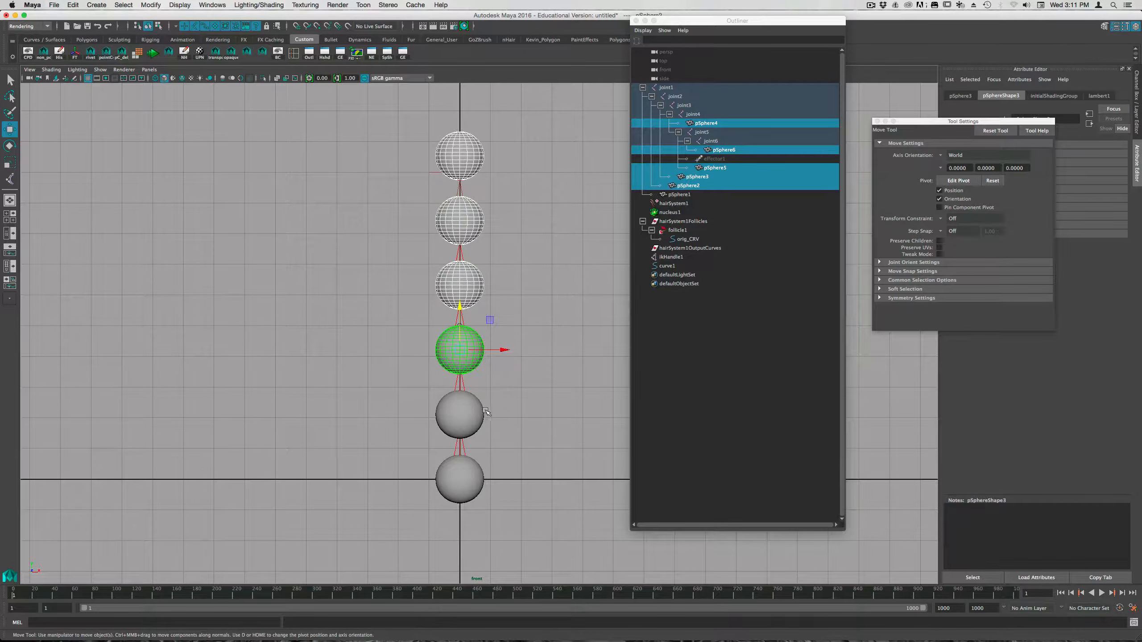
left_click(482, 478, "shift")
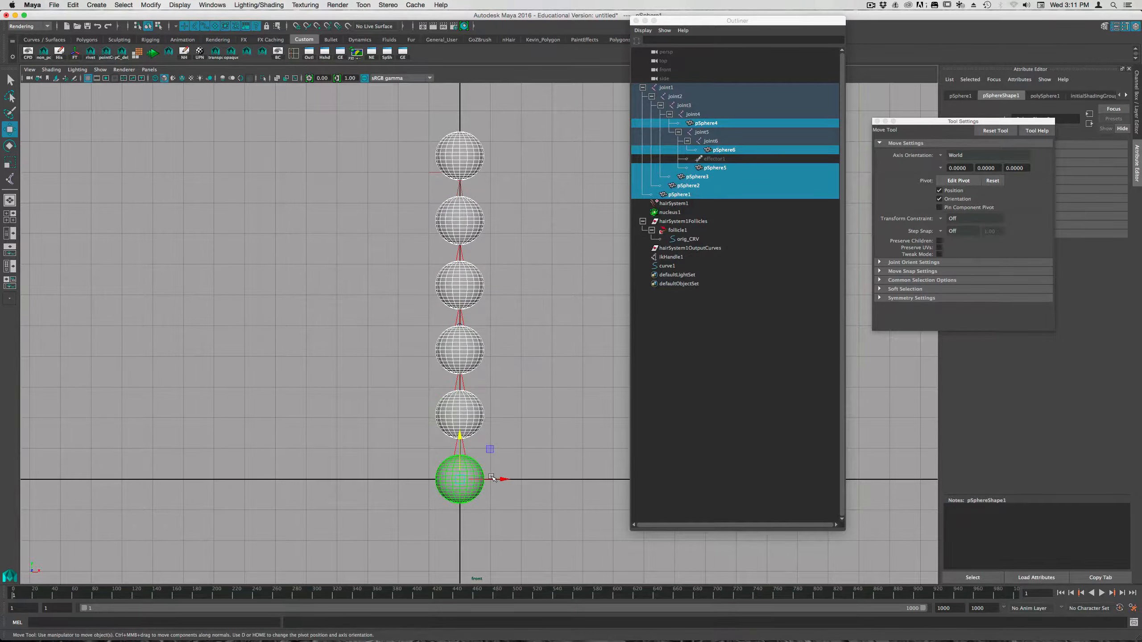
key("Delete")
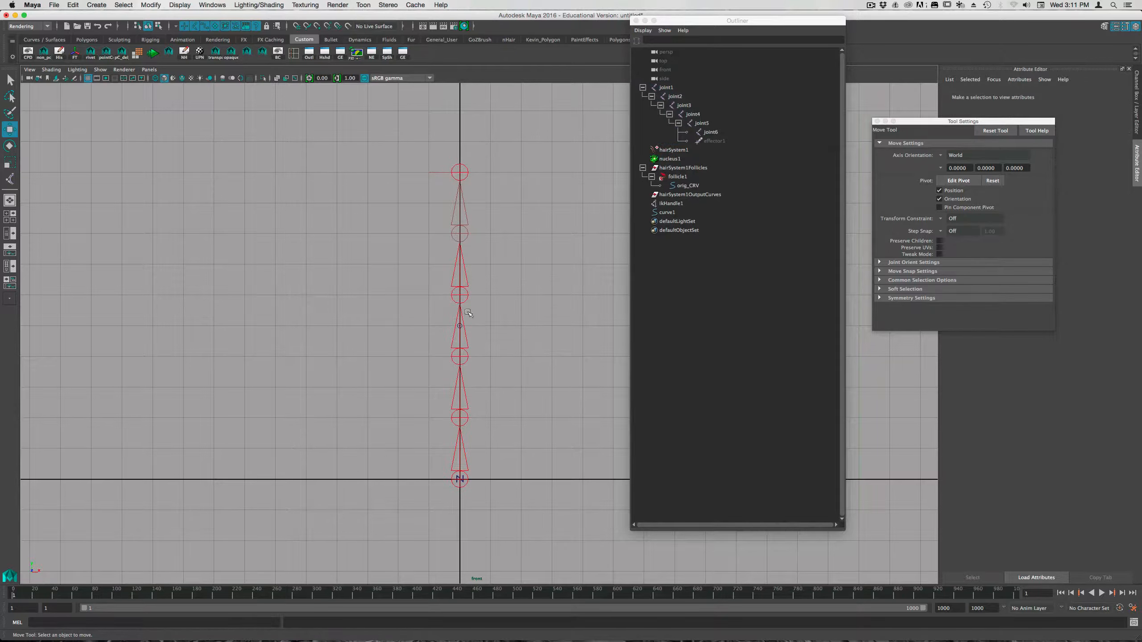
Step: Create a polygon cylinder, stretch it to about 5.19 in Y and raise it about 5.13 units to enclose the joint chain
key("space")
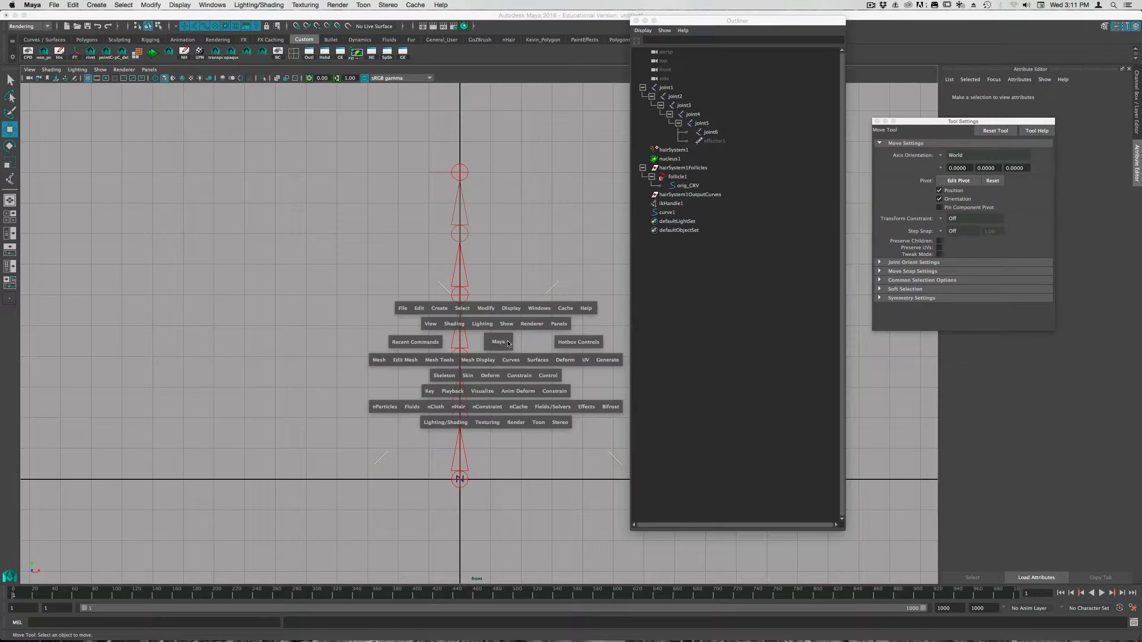
left_click(440, 309)
mouse_move(486, 342)
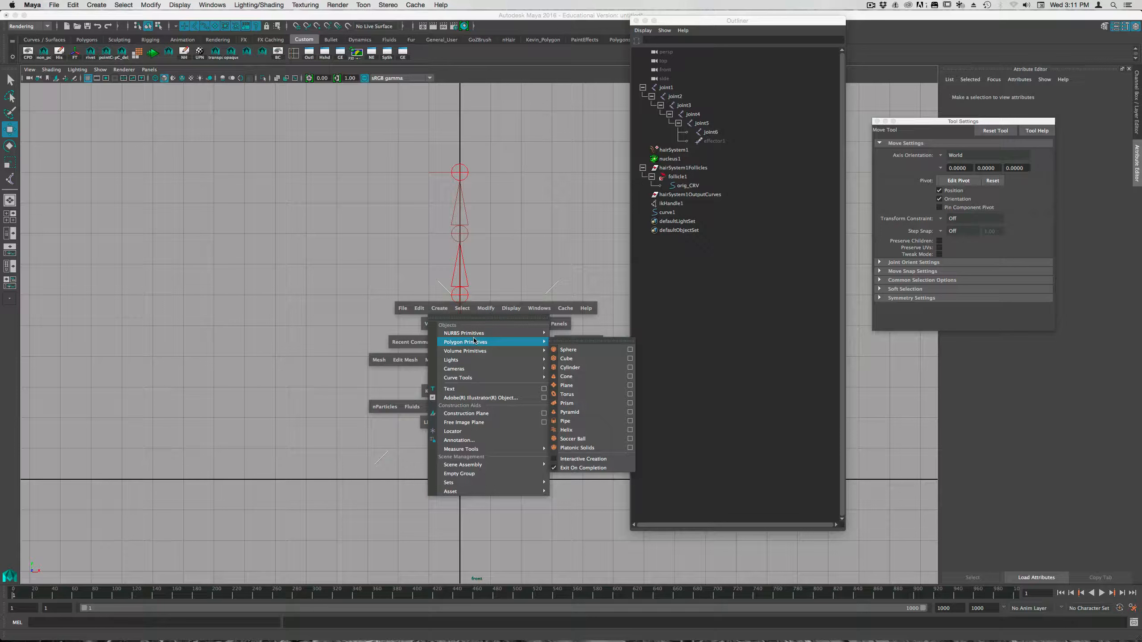
left_click(566, 367)
key("r")
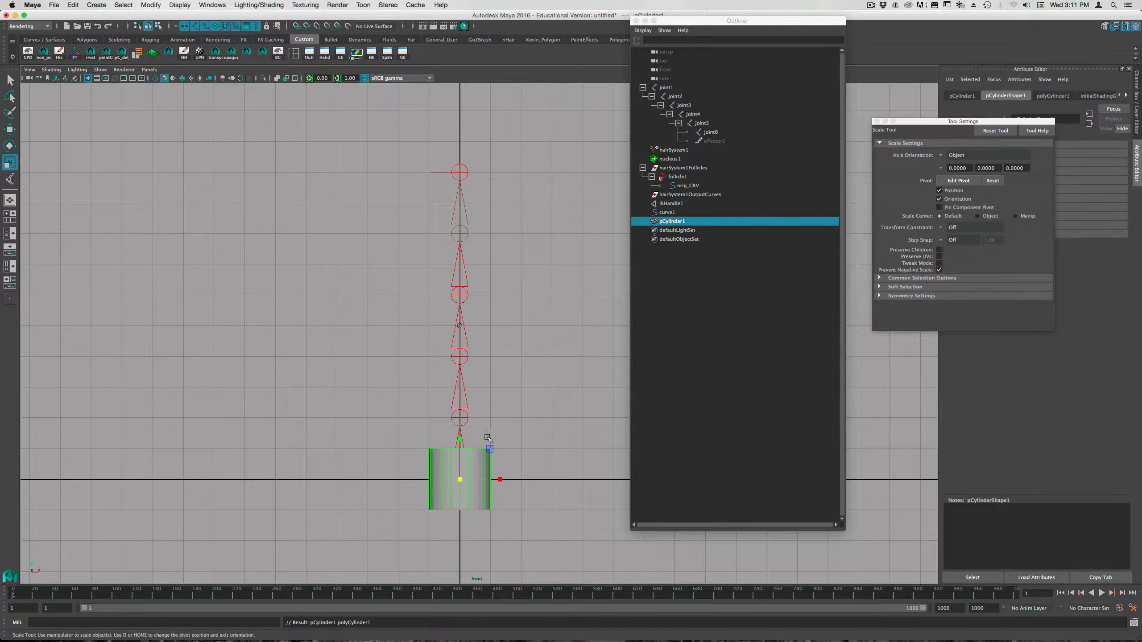
left_click_drag(462, 442, 459, 332)
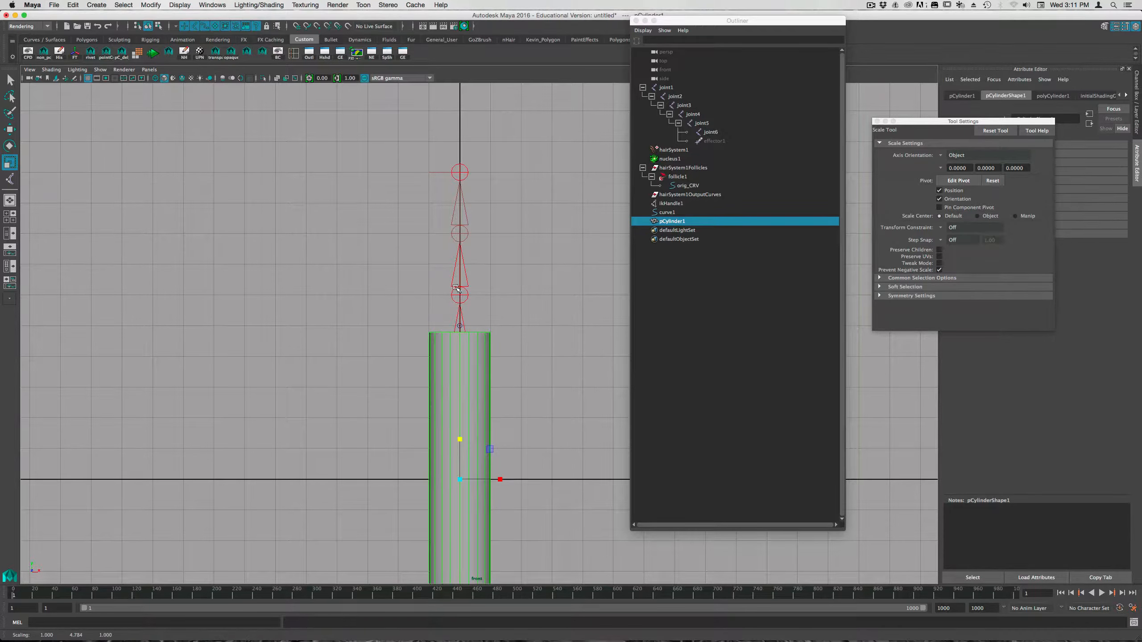
key("w")
left_click_drag(463, 429, 460, 279)
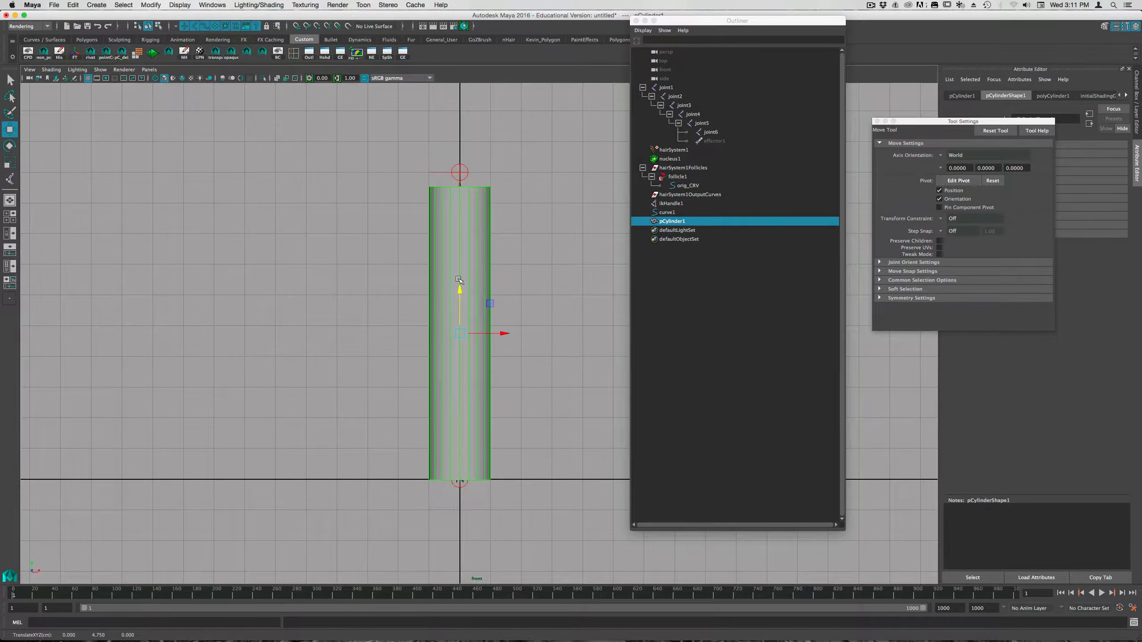
key("r")
left_click_drag(460, 291, 459, 278)
key("w")
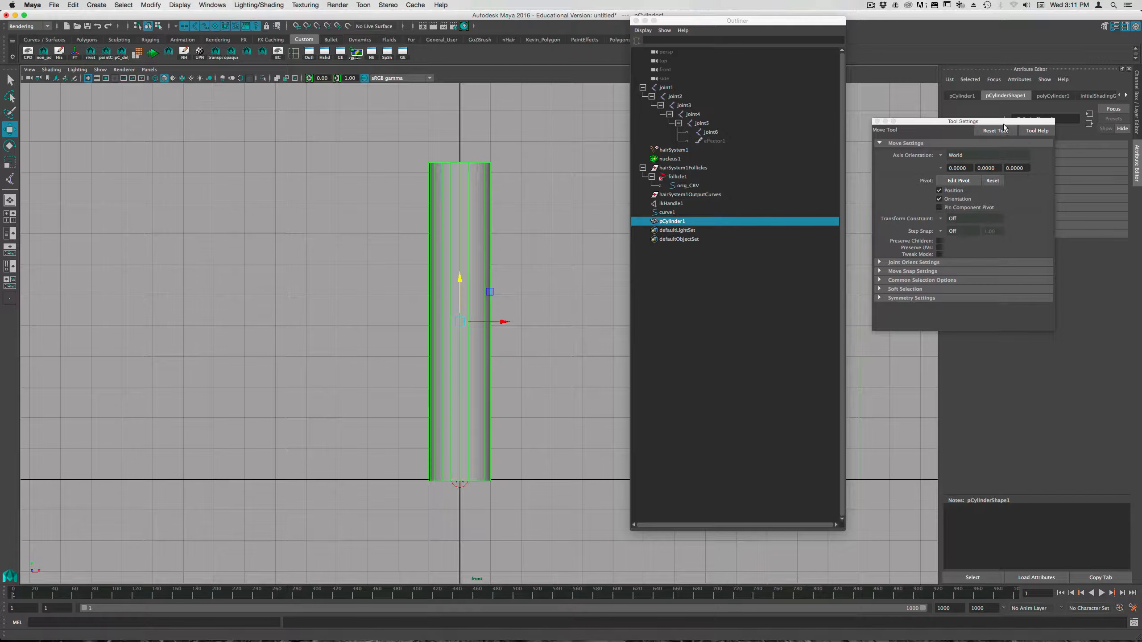
Step: Set the cylinder's height subdivisions to 20 and display the view in wireframe, with Tool Settings moved clear of the channel values
left_click_drag(1003, 123, 1014, 359)
key("ctrl+a")
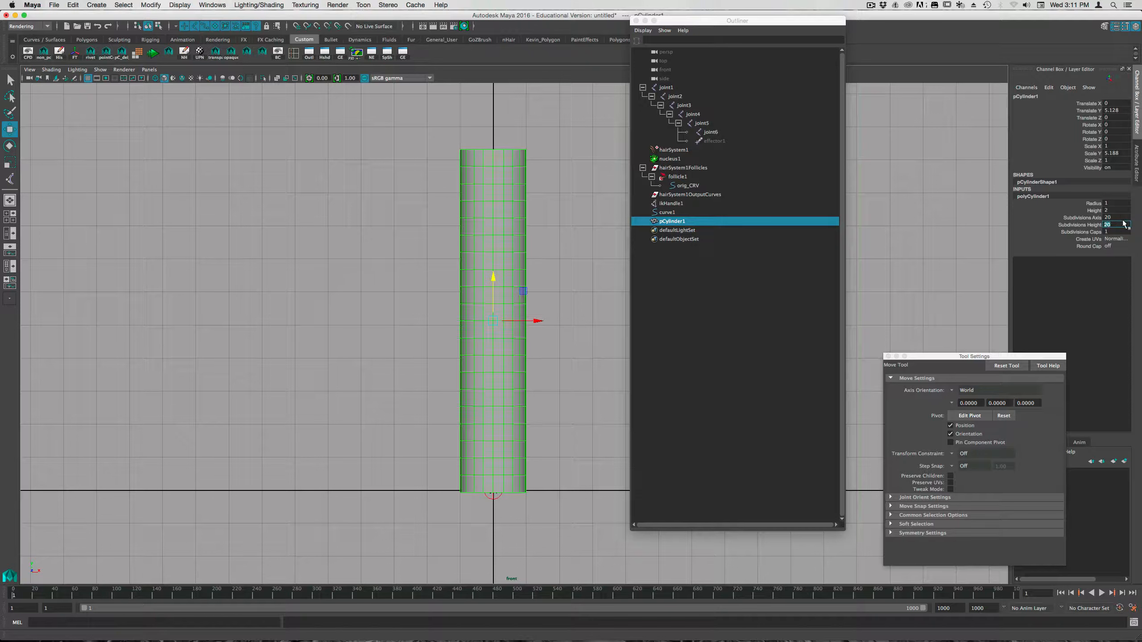
left_click(511, 191)
key("4")
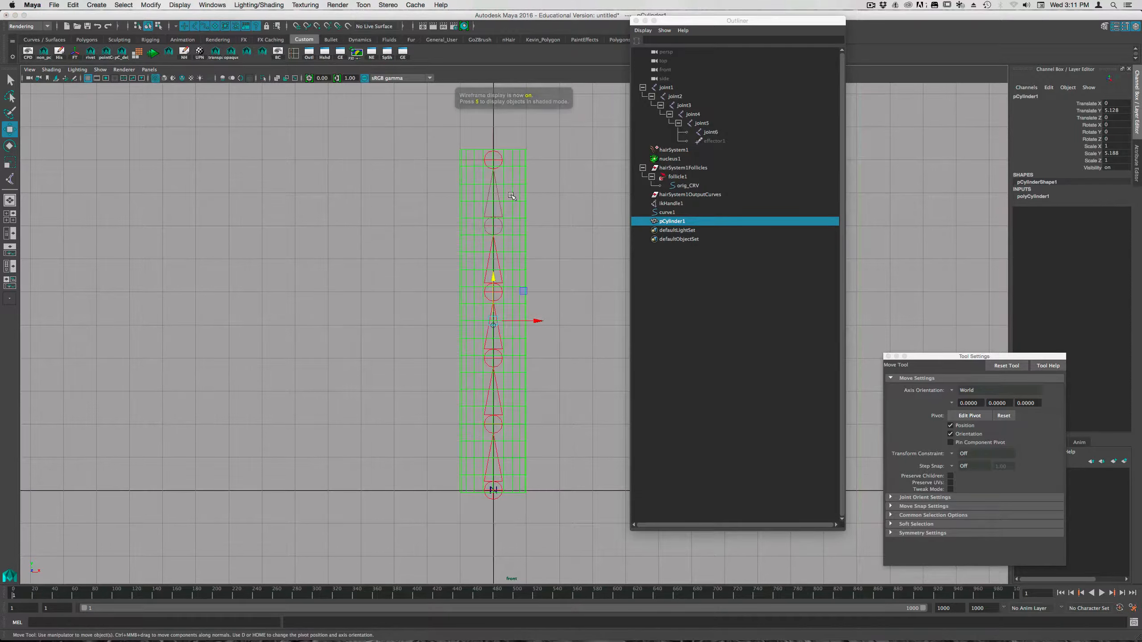
left_click(500, 463)
left_click(530, 426, "shift")
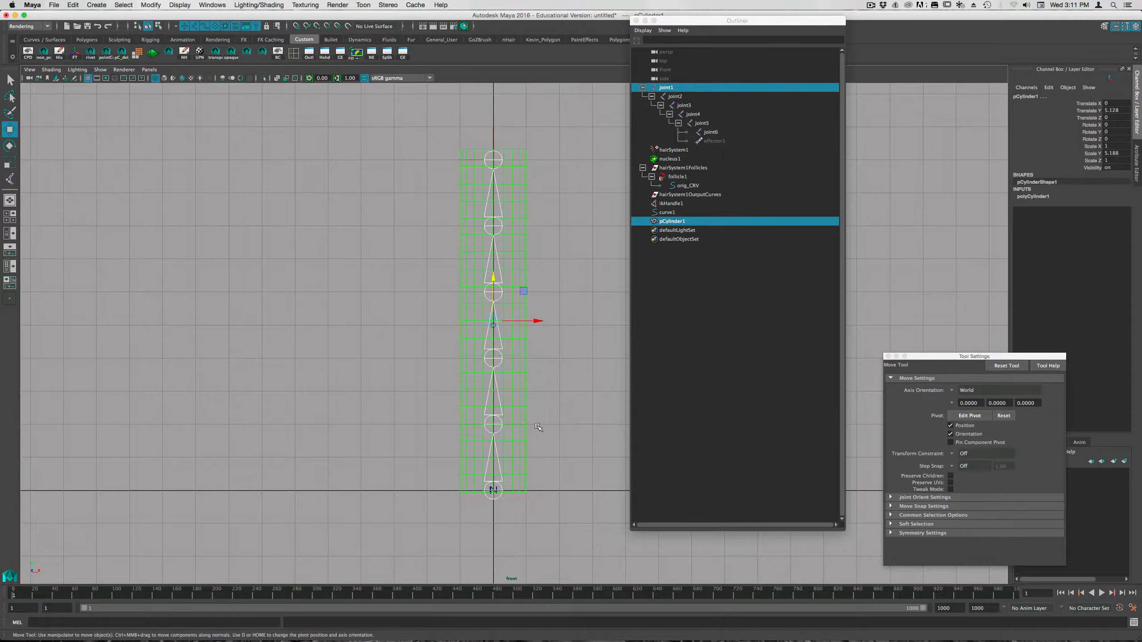
key("space")
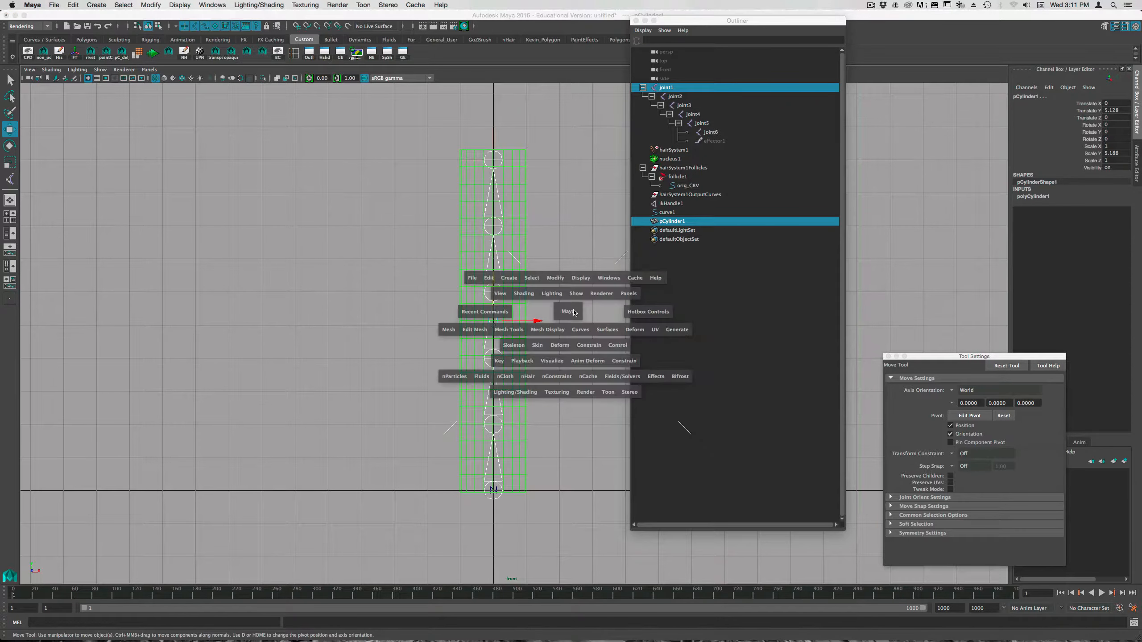
left_click(527, 248)
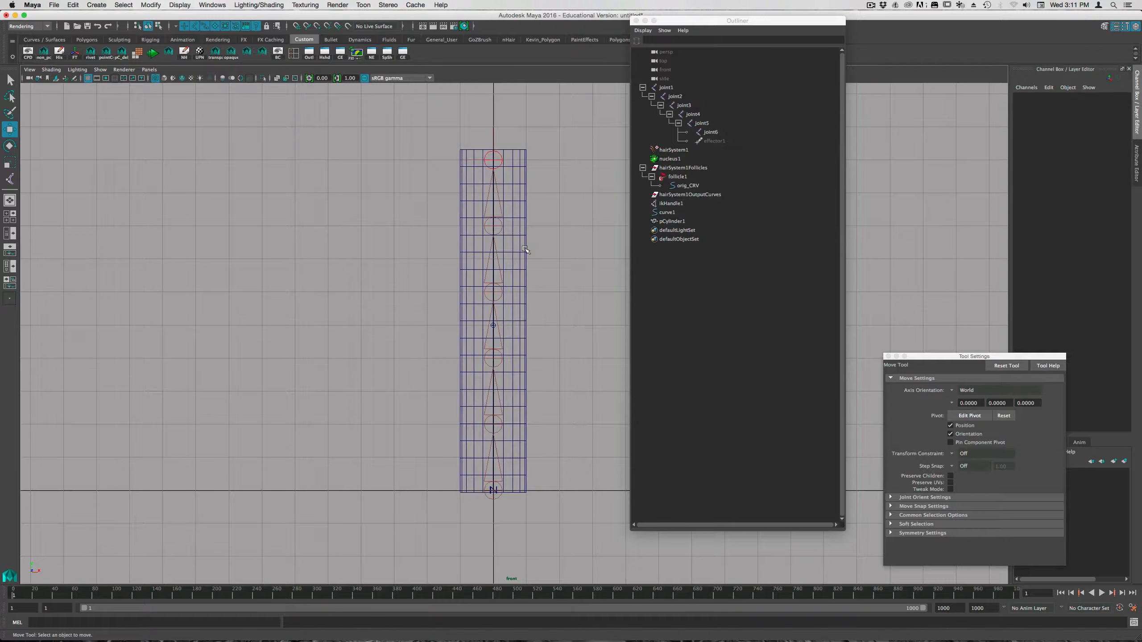
Step: Delete the cylinder's construction history and freeze its transformations
left_click(524, 249)
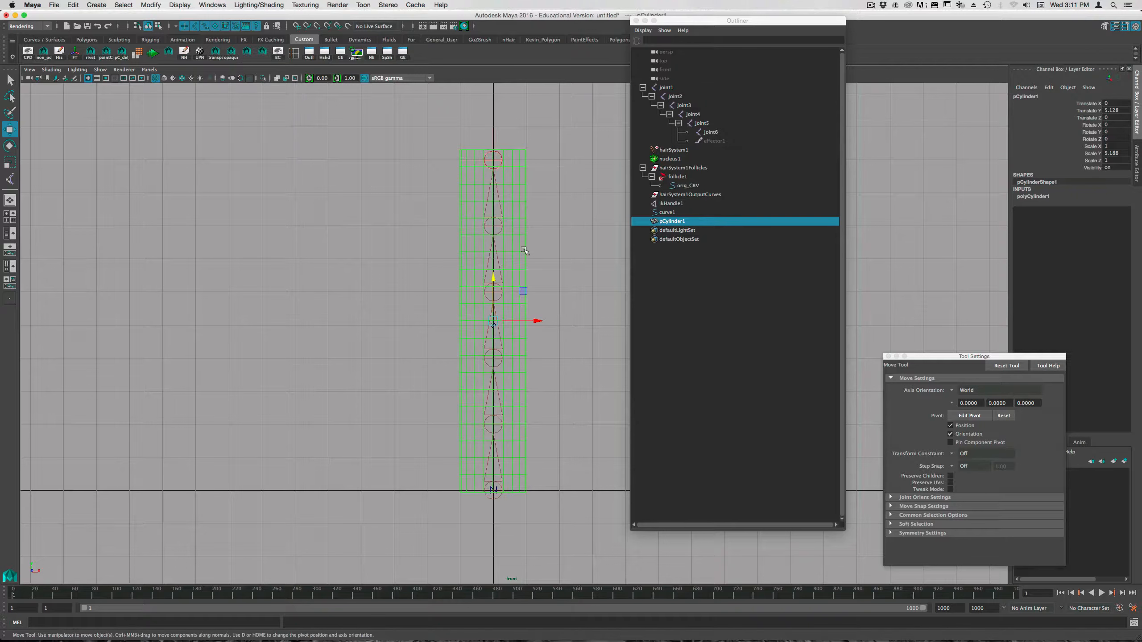
left_click(64, 58)
left_click(74, 56)
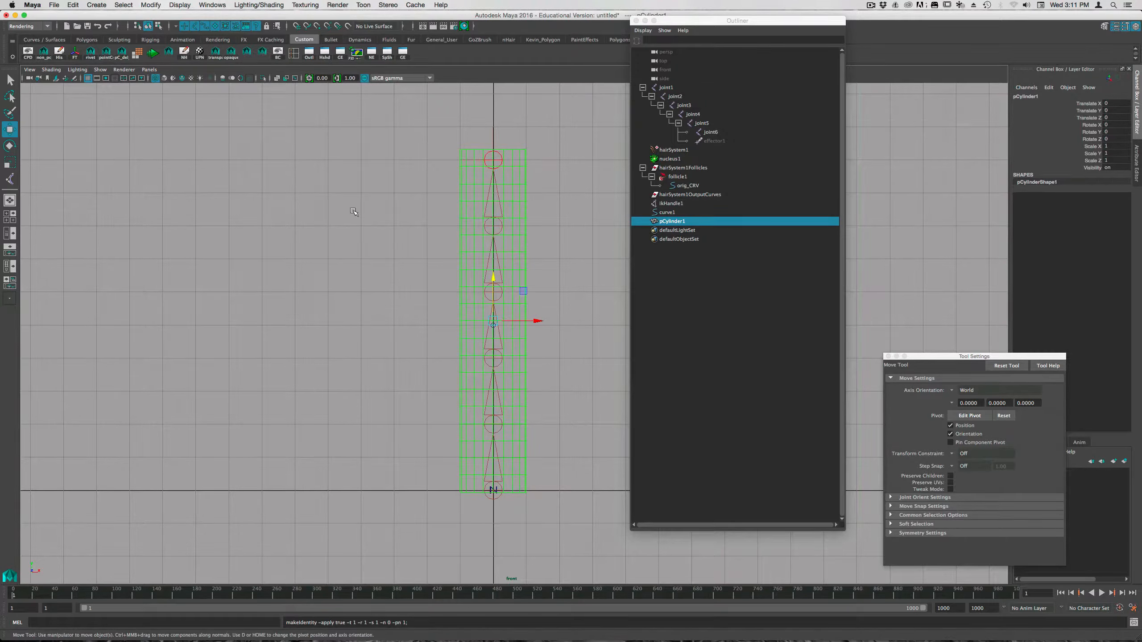
Step: Bind the cylinder to the joint chain from joint1 using Bind Skin with its options reset to the defaults
left_click(494, 486)
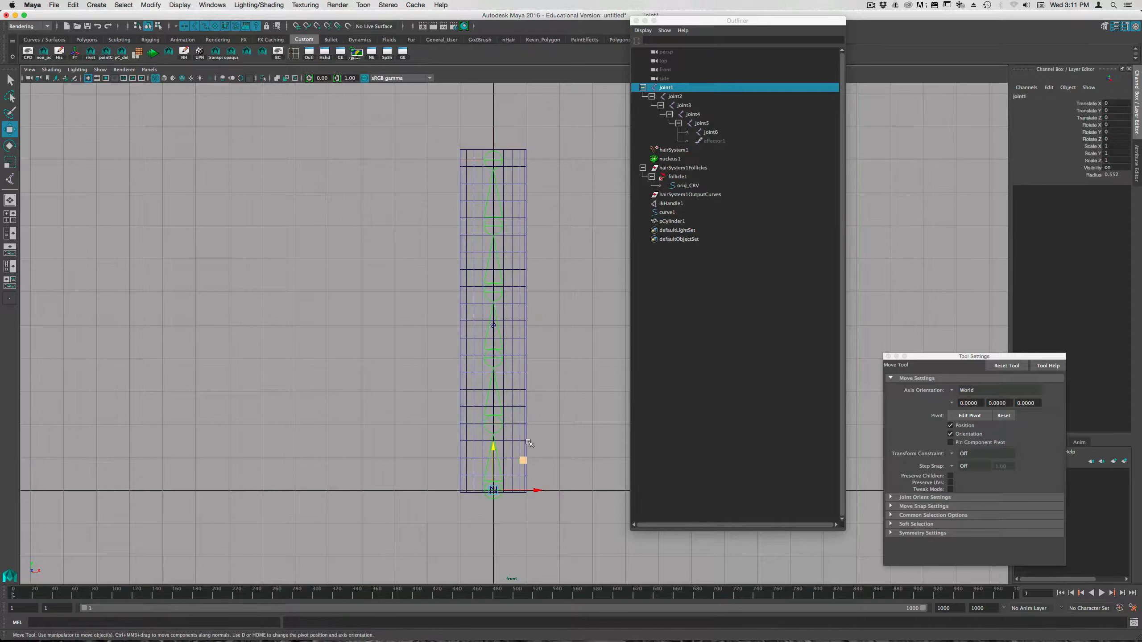
left_click(522, 410, "shift")
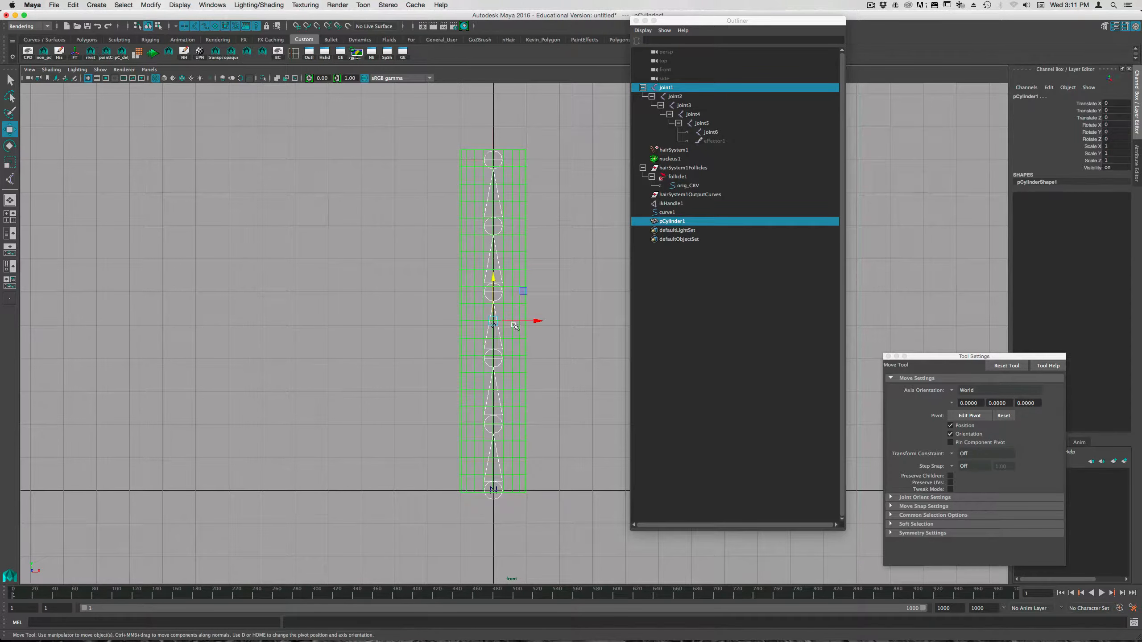
key("space")
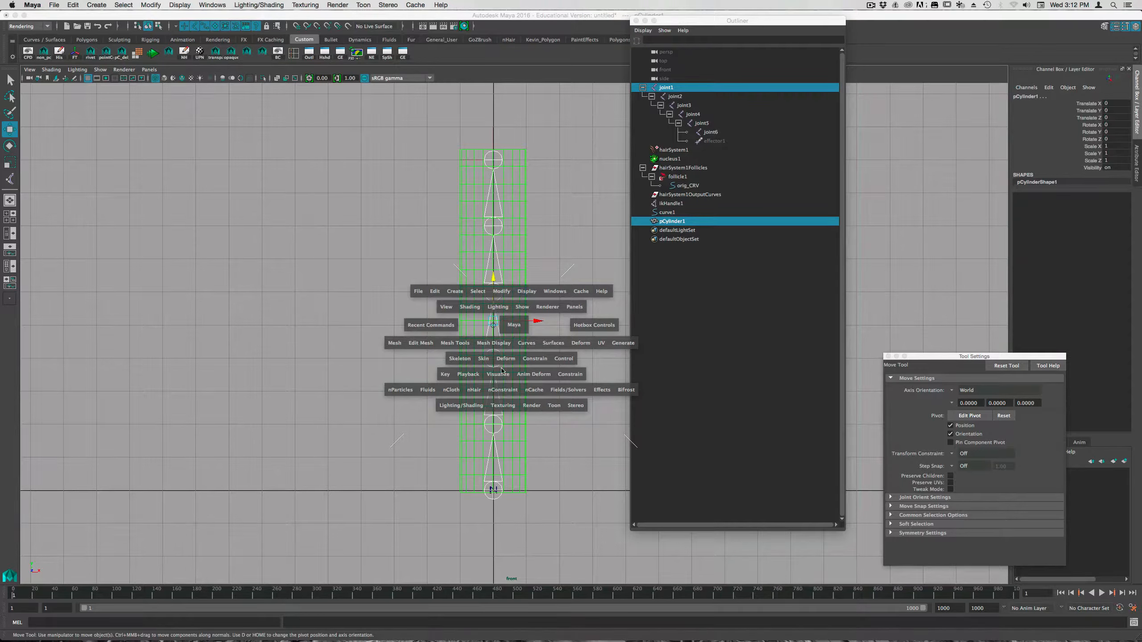
left_click(484, 360)
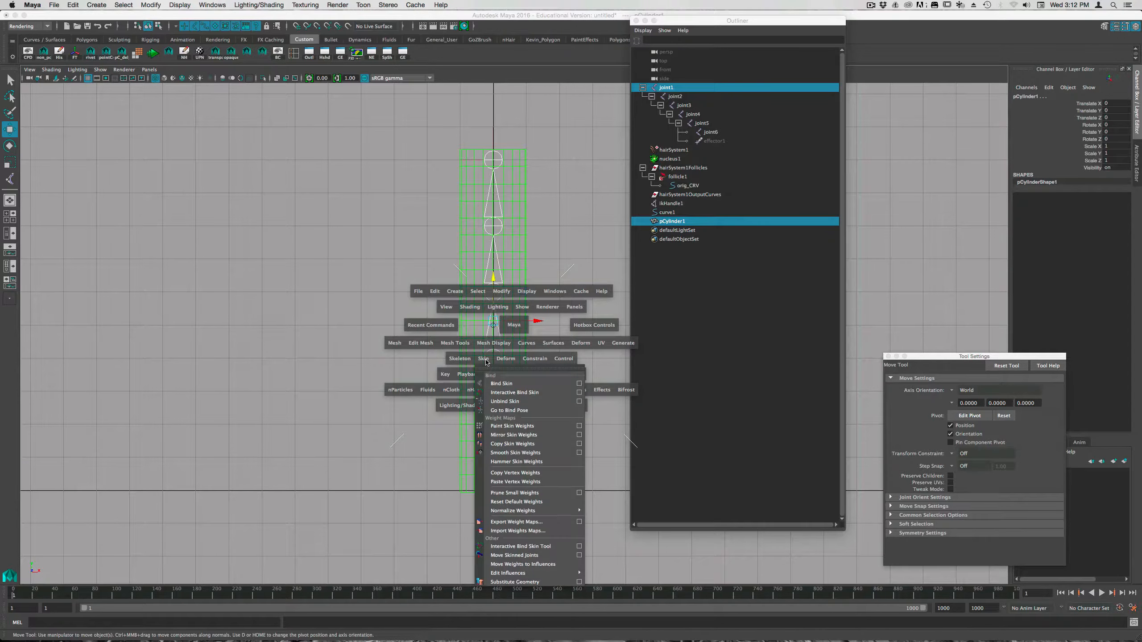
left_click(580, 384)
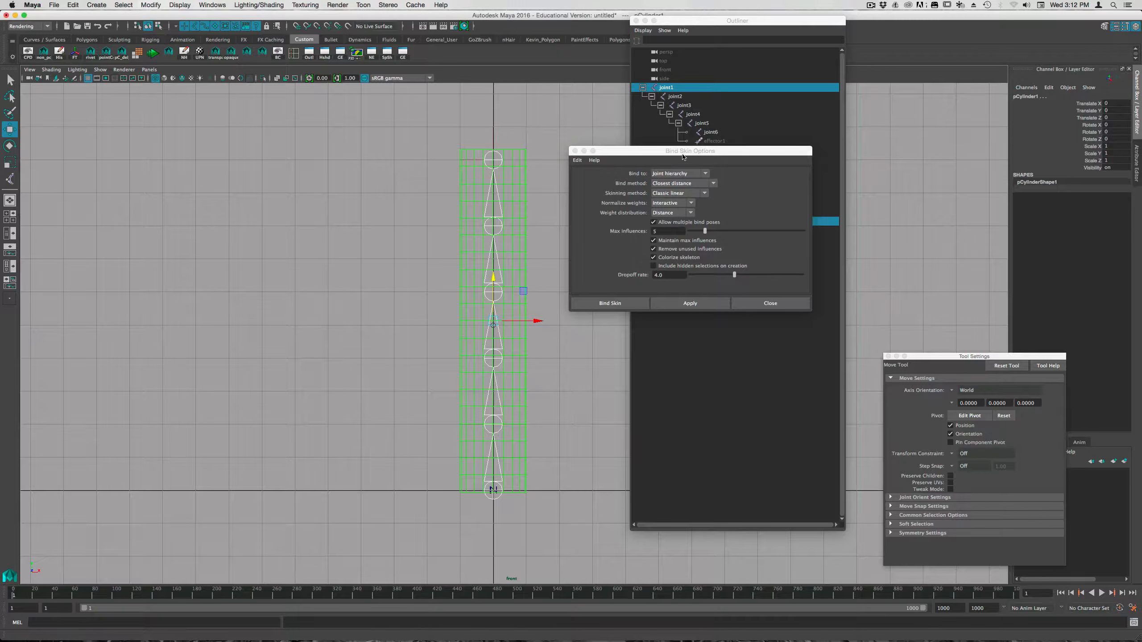
left_click_drag(665, 157, 186, 148)
left_click(100, 151)
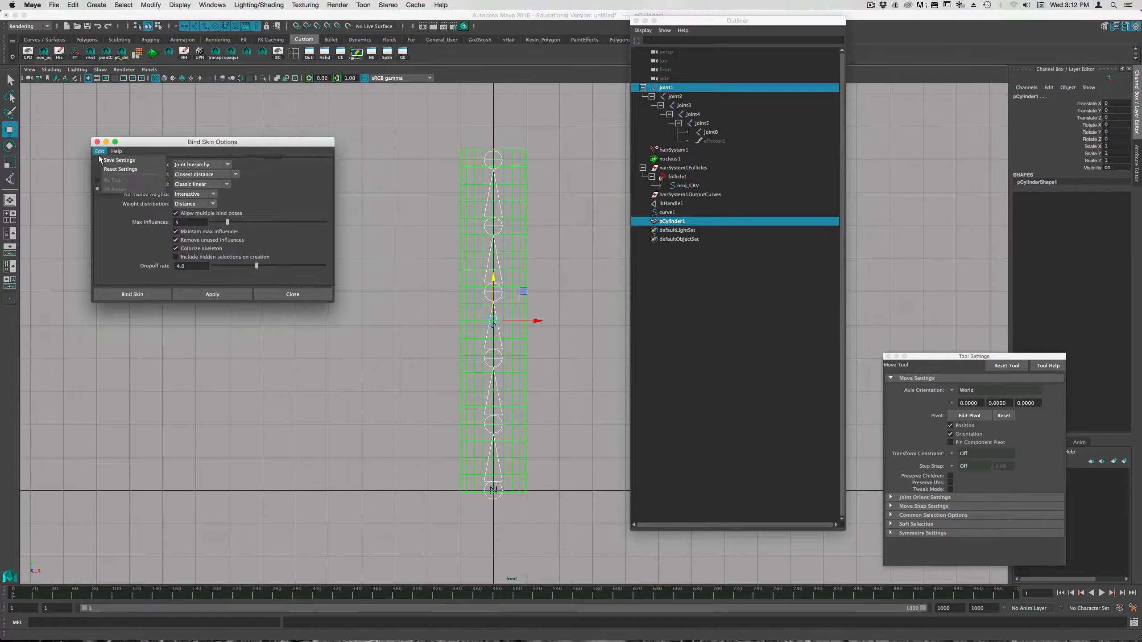
left_click(105, 169)
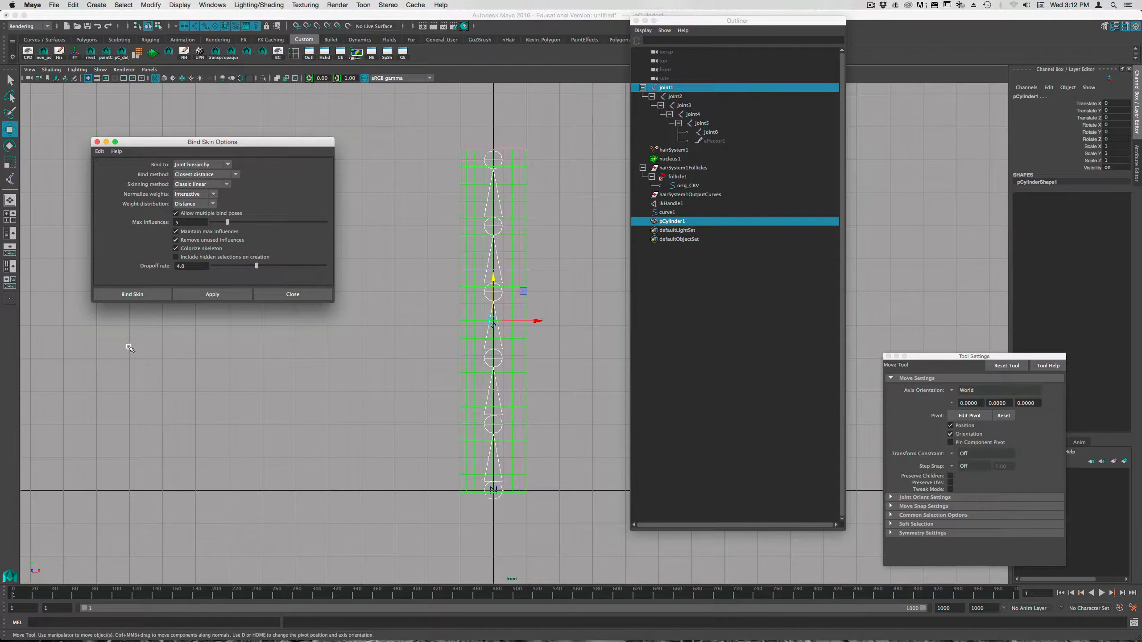
left_click(131, 297)
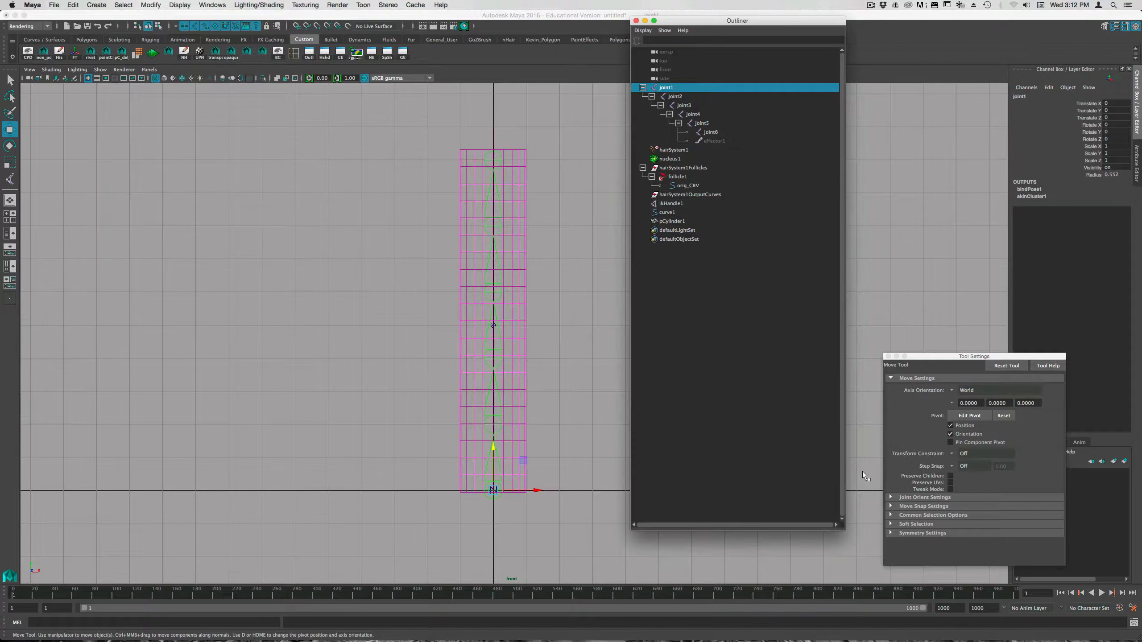
Step: Play the simulation from the first frame and switch the view to shaded display to check how the skinned cylinder deforms
left_click(1061, 593)
left_click(1102, 593)
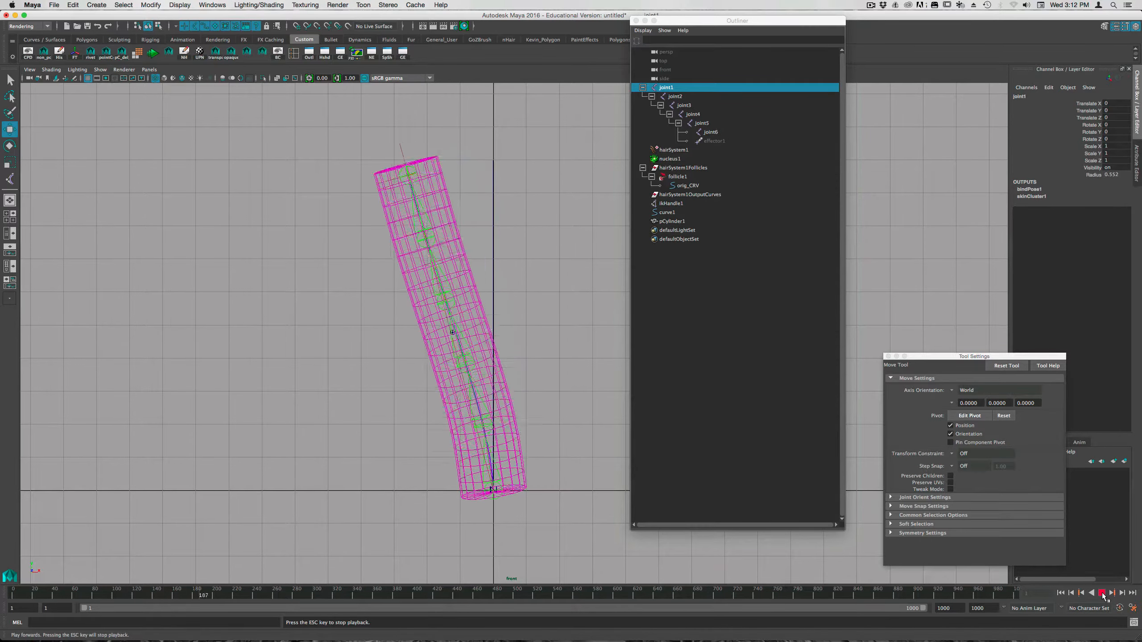
left_click(1103, 594)
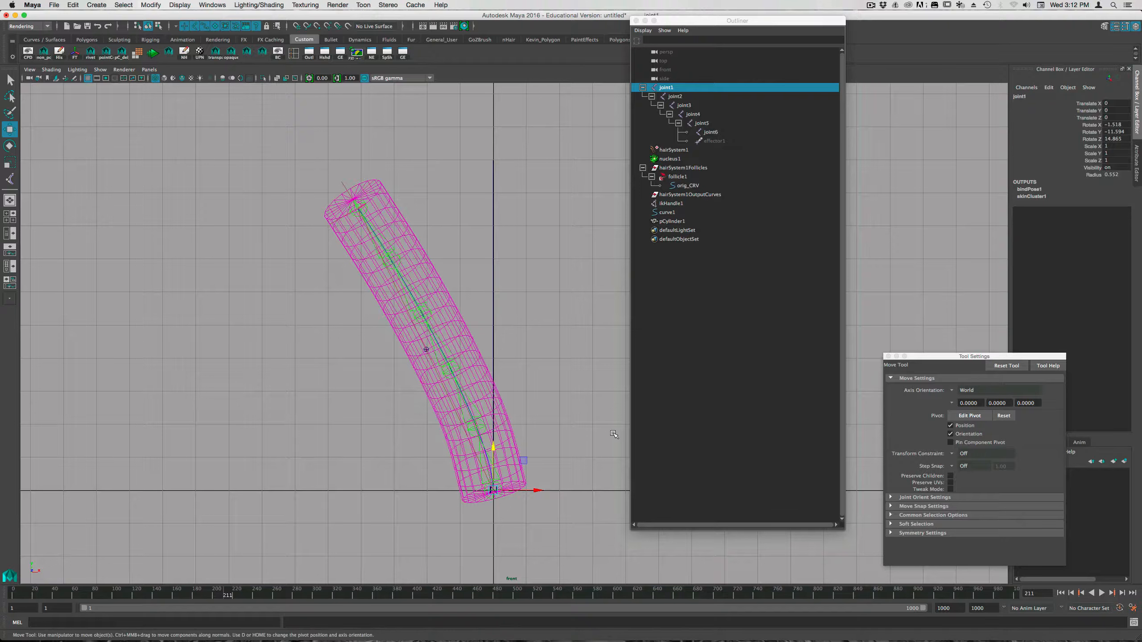
key("5")
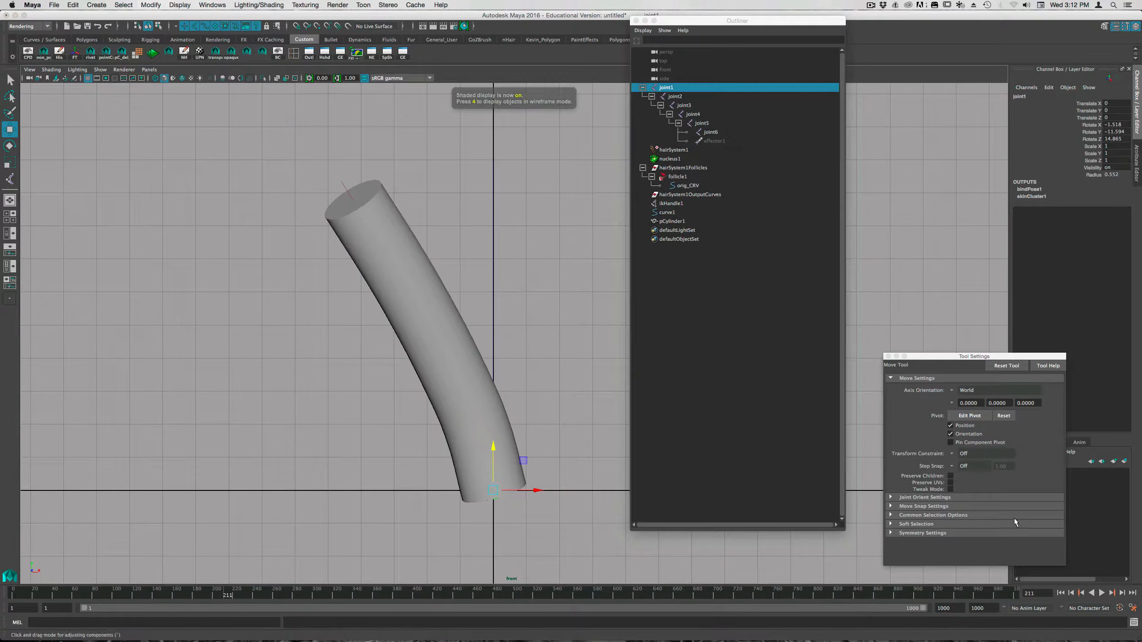
left_click(1102, 593)
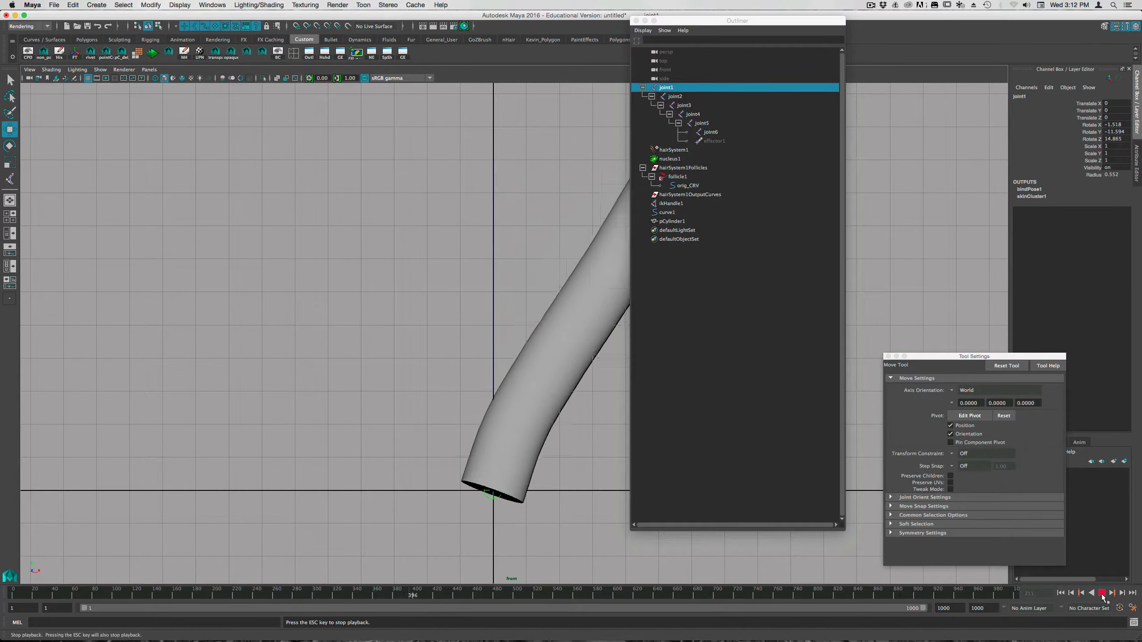
key("Escape")
Step: Set hairSystem1's turbulence to about 0.207 intensity, 0.717 frequency and 0.786 speed
left_click(679, 150)
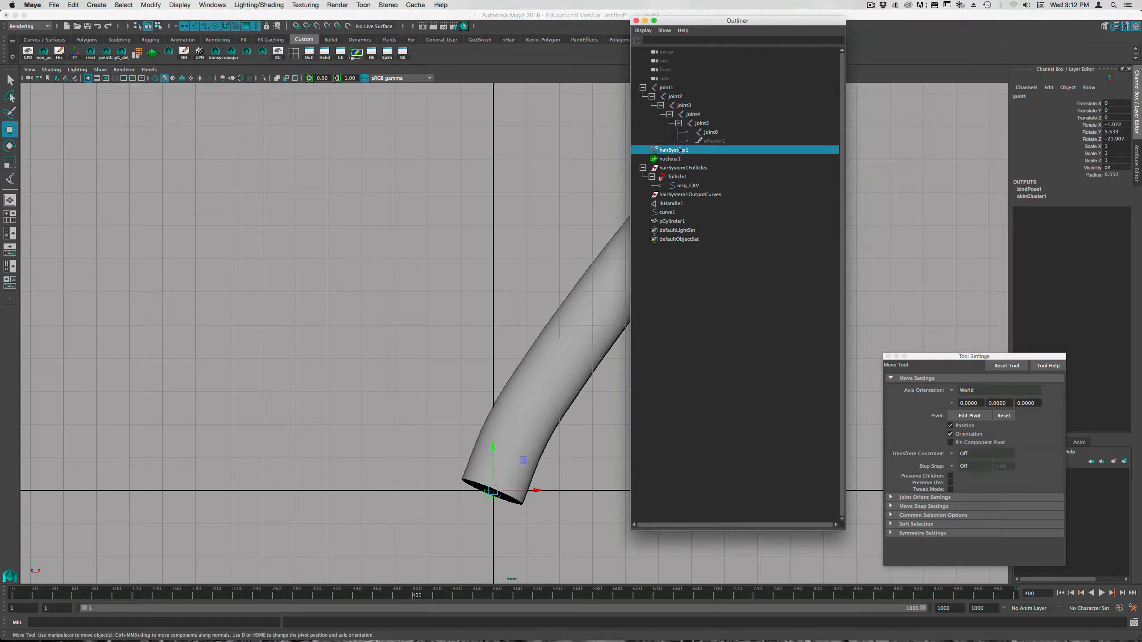
left_click_drag(1040, 358, 1045, 500)
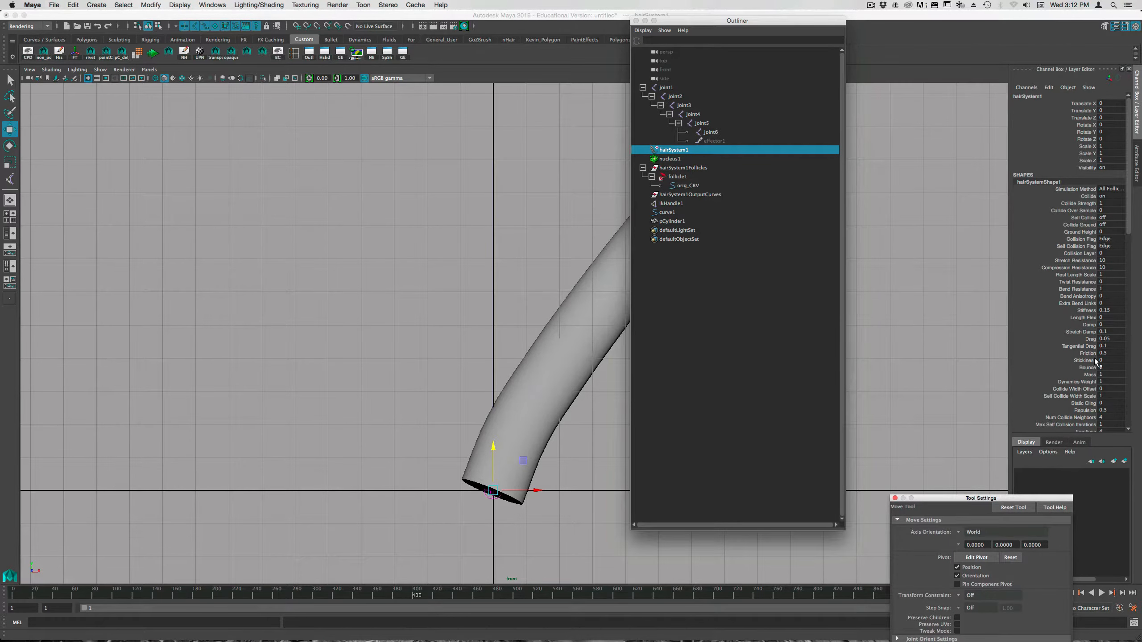
scroll(1095, 362, "down", 10)
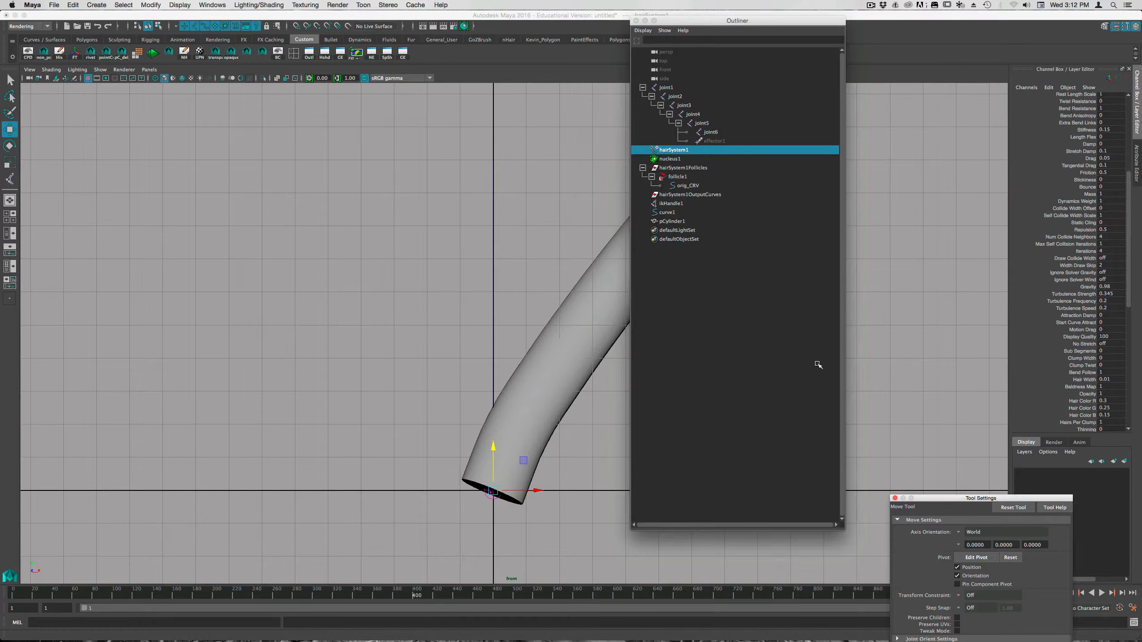
left_click(675, 154)
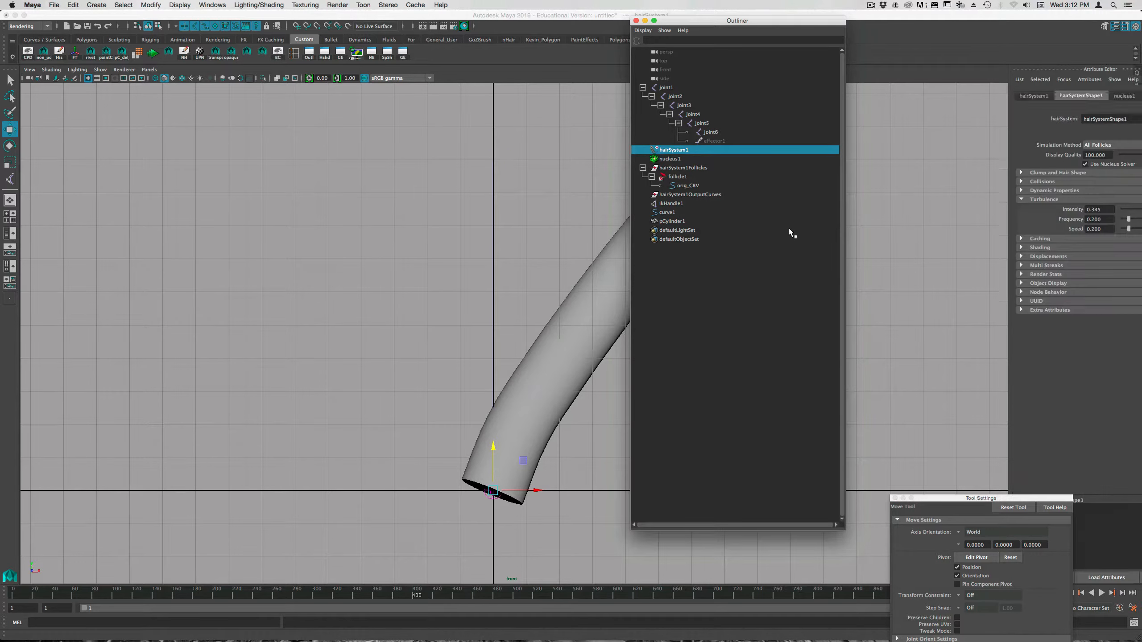
key("ctrl+a")
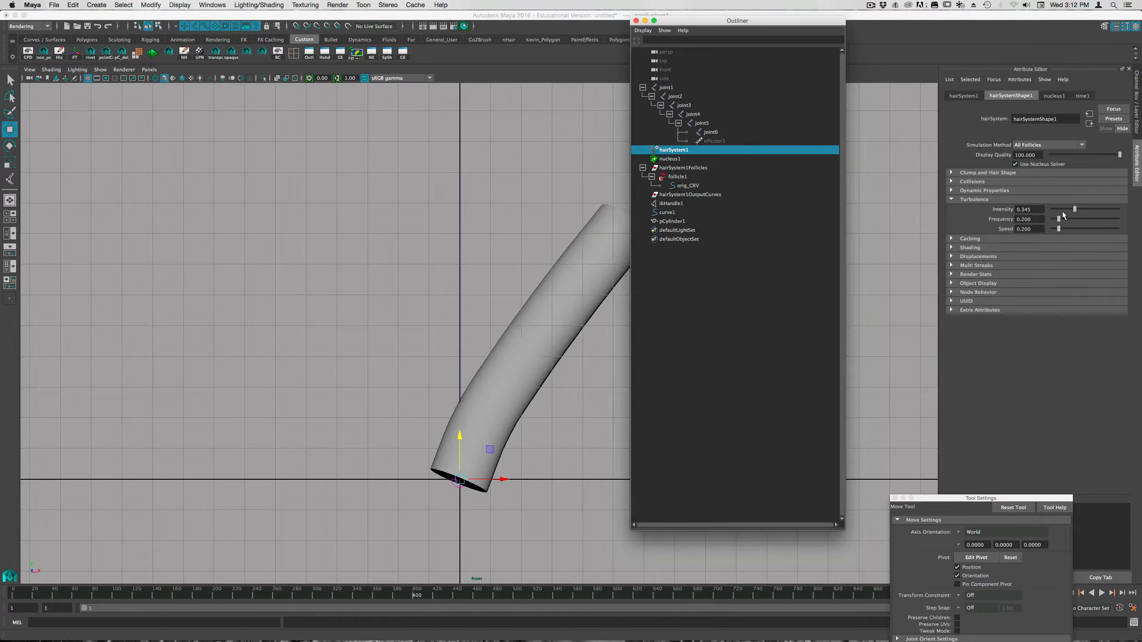
left_click_drag(1058, 219, 1070, 220)
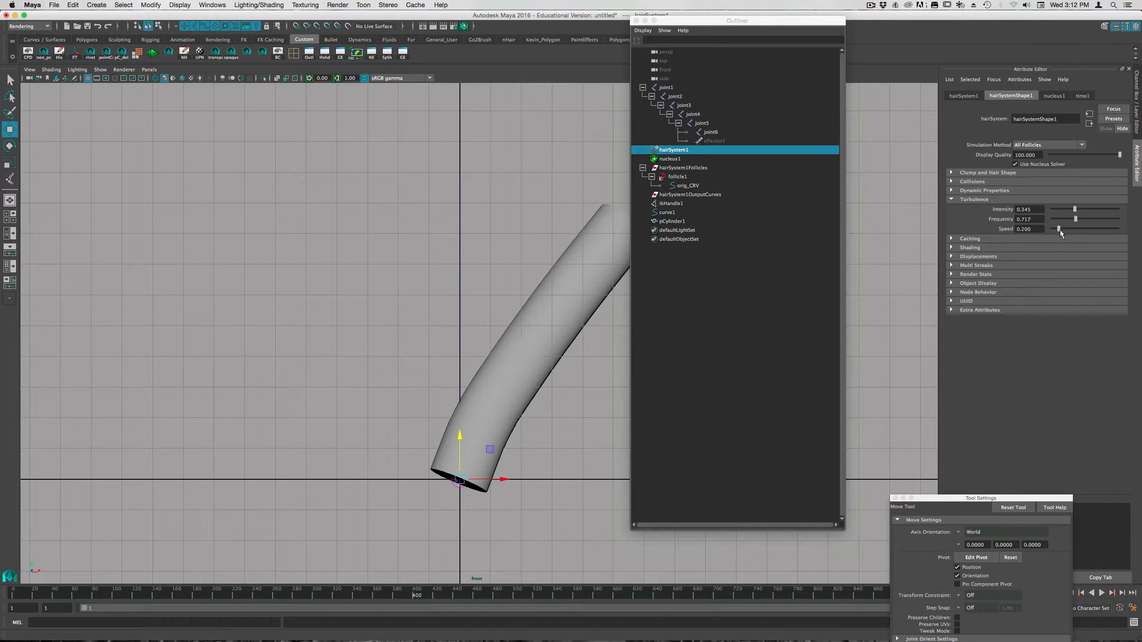
left_click_drag(1075, 209, 1070, 216)
Step: Clear the view around the cylinder by moving Tool Settings aside and closing the Outliner
left_click_drag(1006, 496, 199, 322)
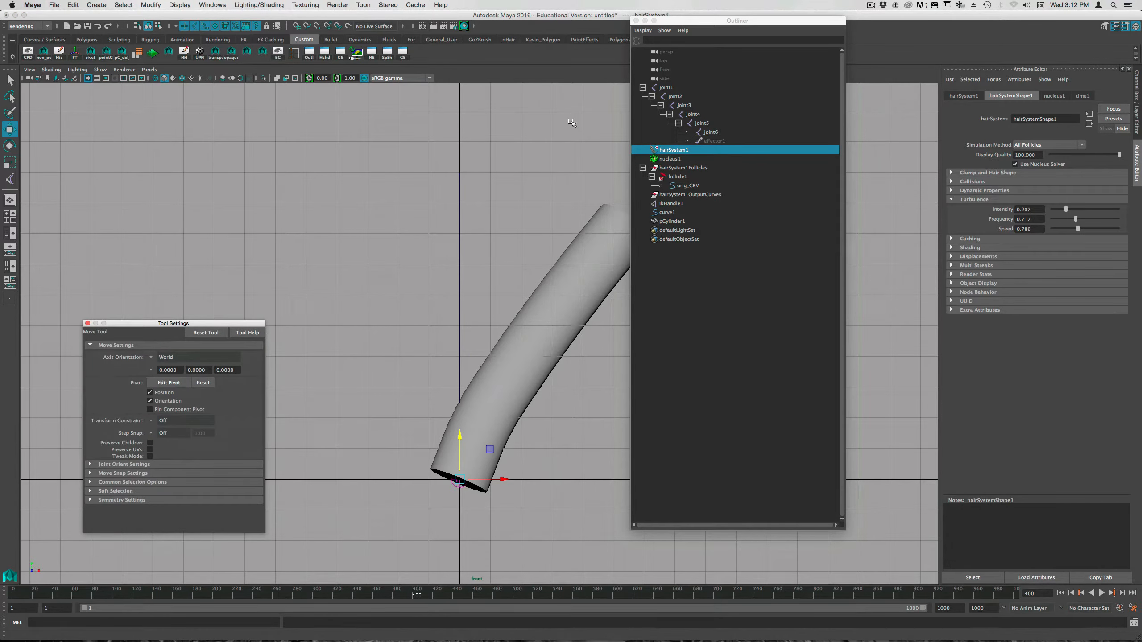
left_click(638, 21)
left_click(636, 20)
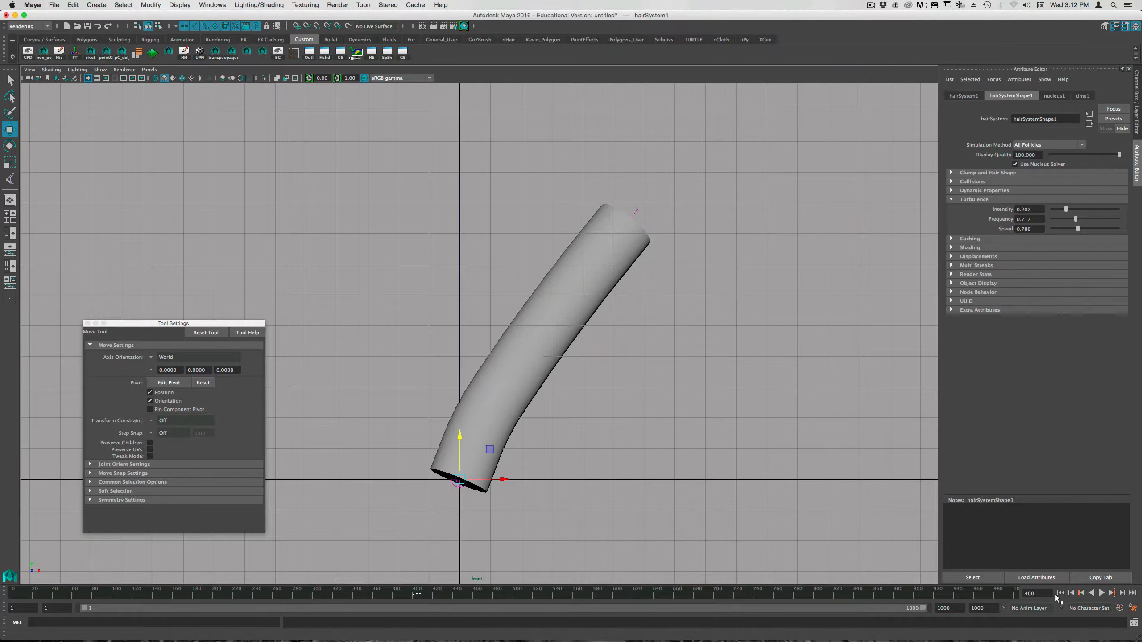
Step: Replay the simulation from the first frame to examine the cylinder's motion with the adjusted turbulence, and stop playback
left_click(1060, 594)
left_click(1102, 593)
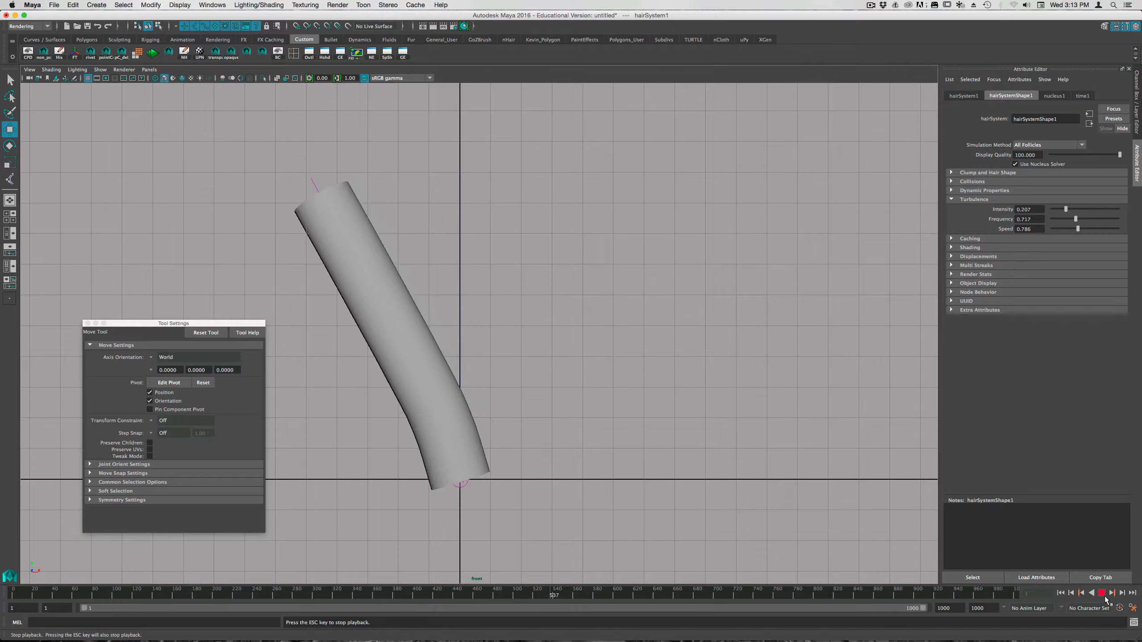
left_click(1102, 594)
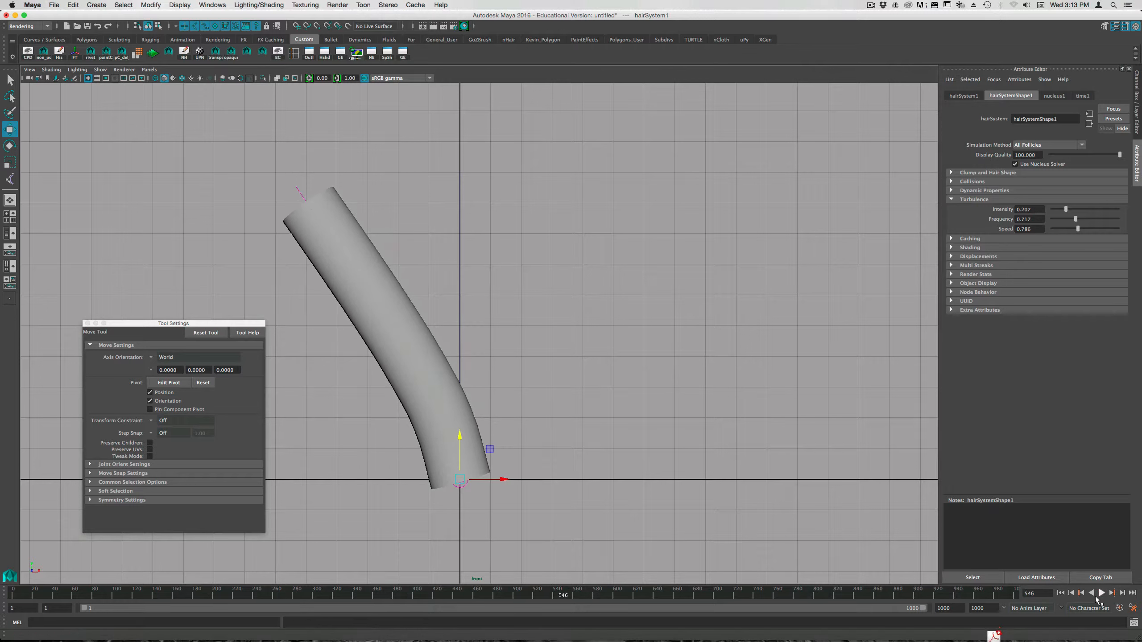